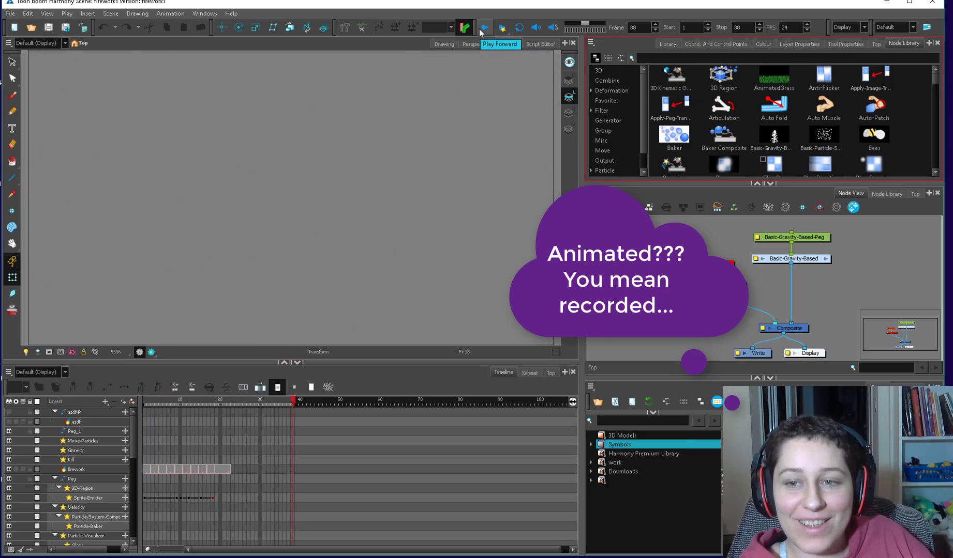
Play the existing fireworks animation in a loop and examine the node network inside the Basic-Gravity-Based group
left_click(519, 27)
left_click(484, 27)
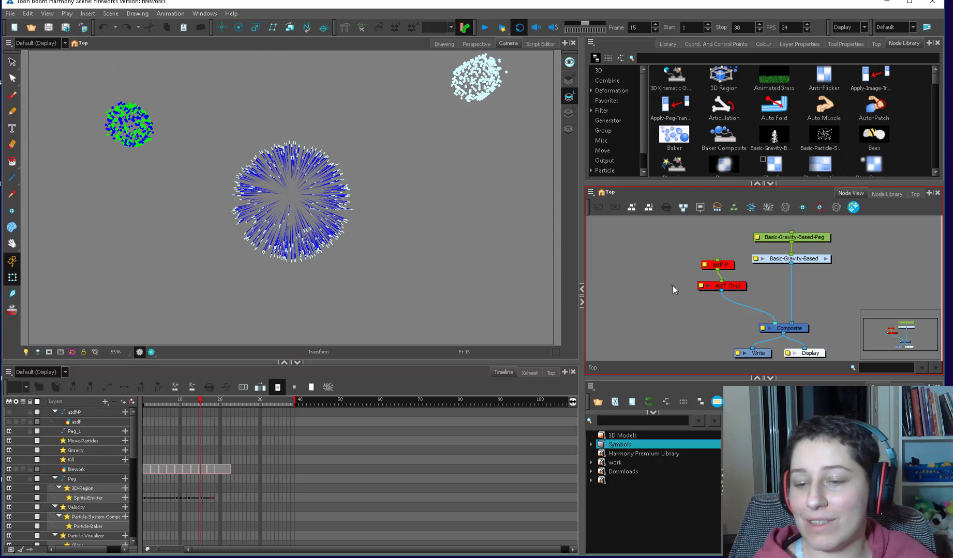
double_click(791, 258)
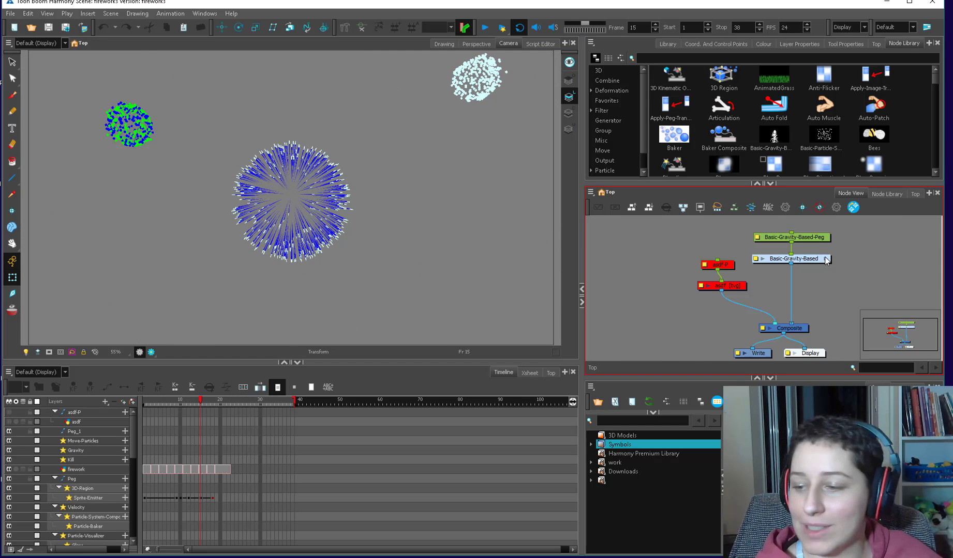
scroll(802, 268, "up", 3)
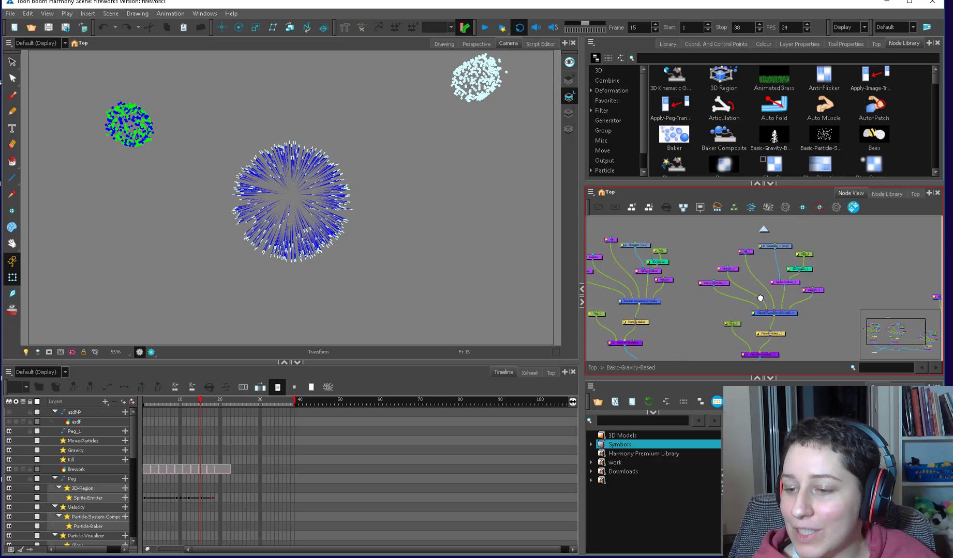
left_click(691, 285)
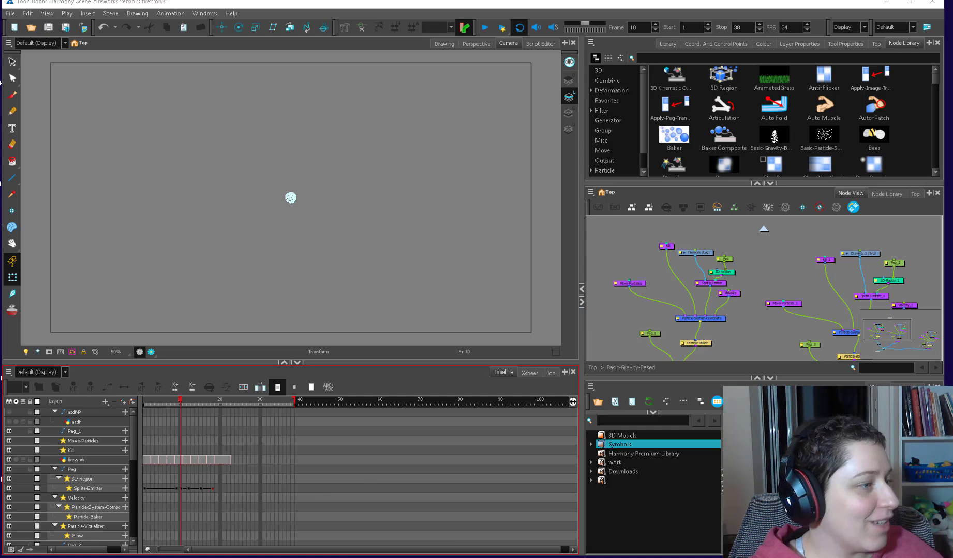
Switch to Photos to view the underwater reference image Capture.JPG, and close it
key("alt+Tab")
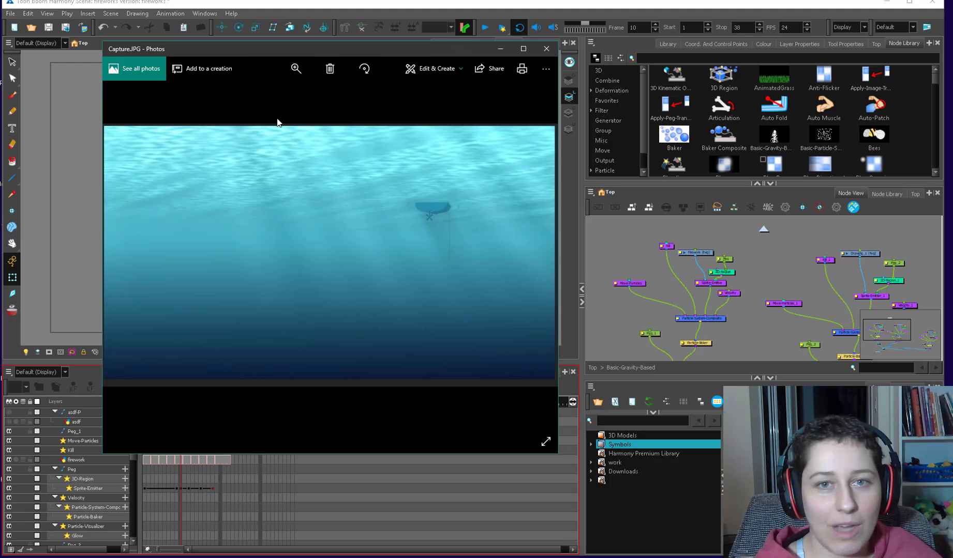
left_click(227, 236)
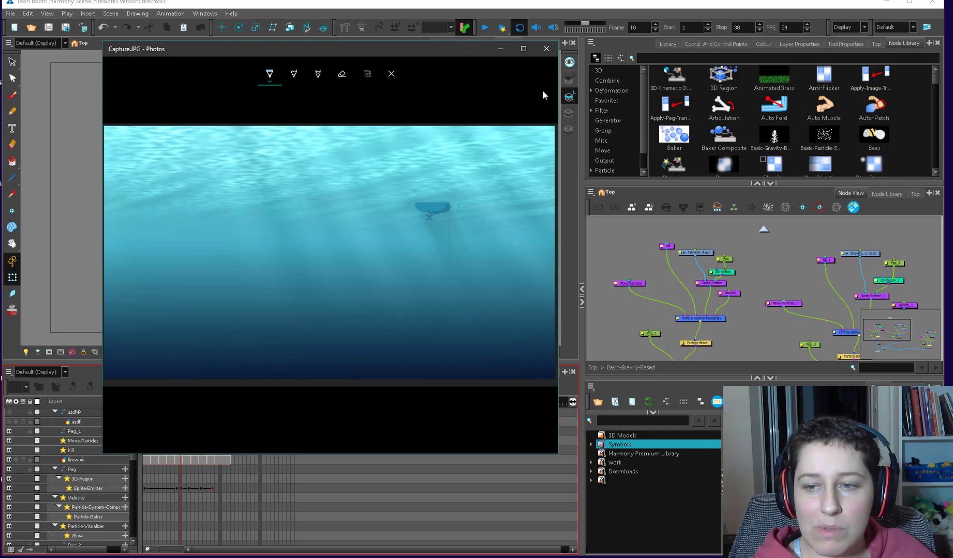
left_click_drag(432, 52, 410, 31)
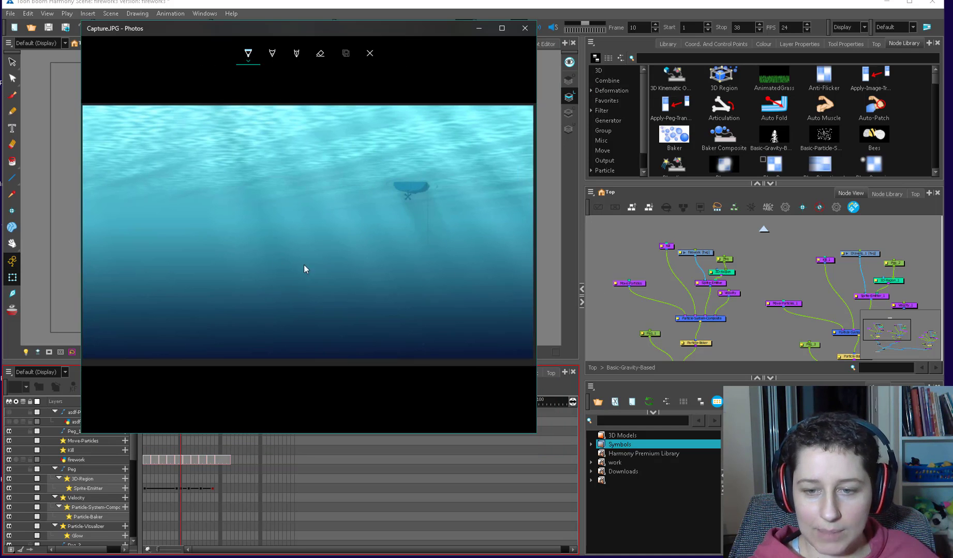
left_click(525, 28)
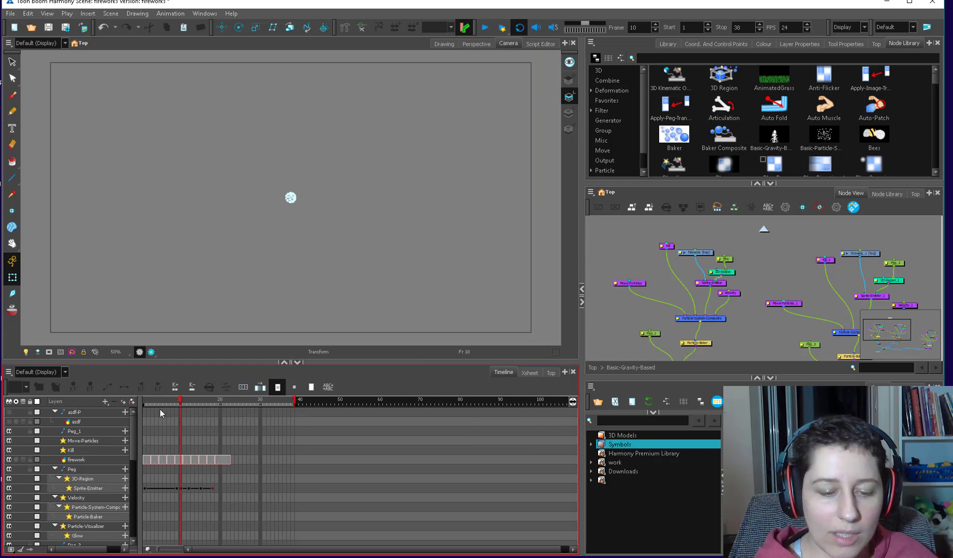
Preview frame 22, return to the top-level network, disable the existing Basic-Gravity-Based group and its peg, and move the old nodes aside
left_click_drag(160, 403, 226, 436)
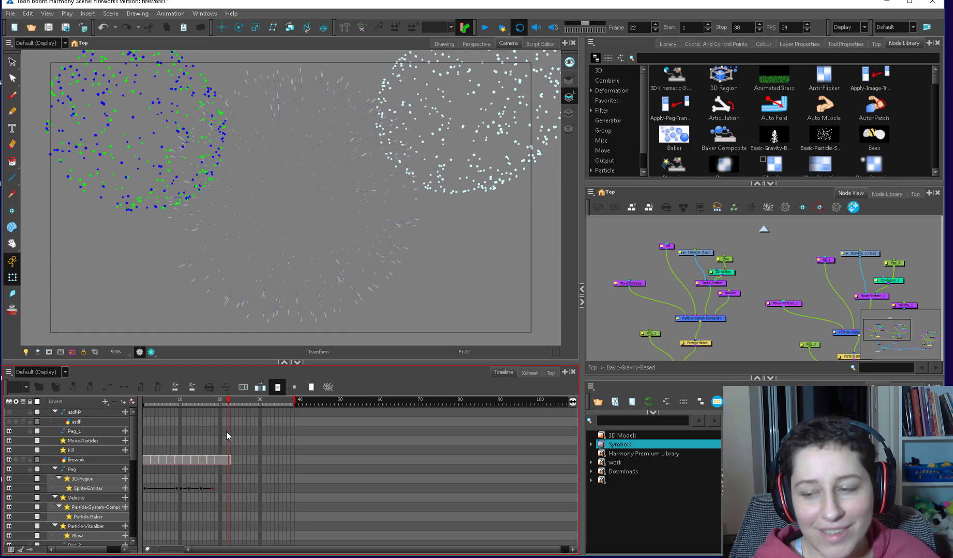
left_click(592, 368)
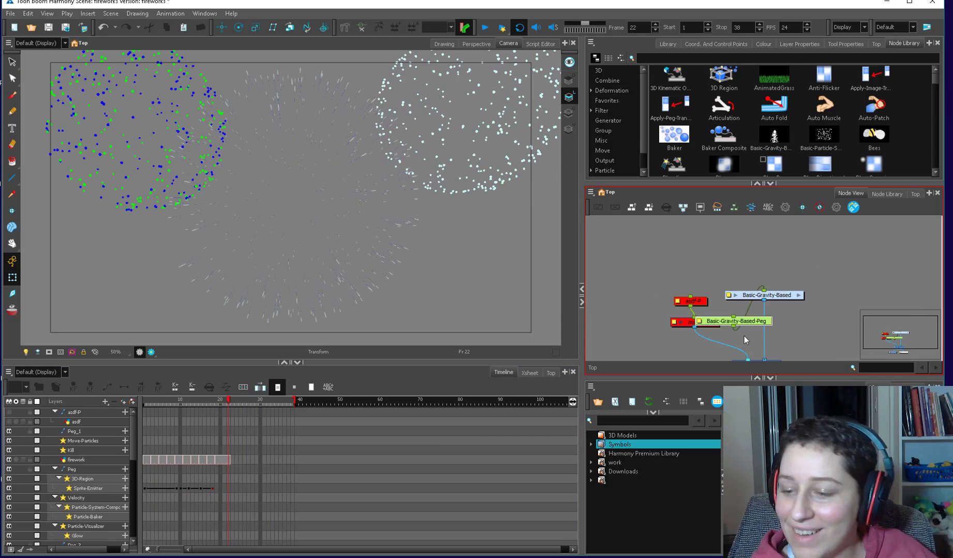
left_click_drag(806, 278, 847, 277)
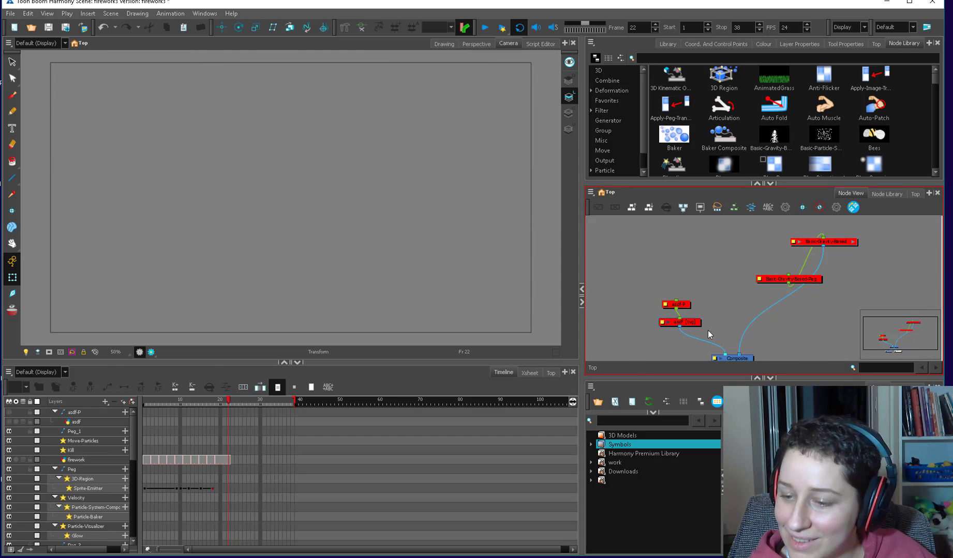
left_click_drag(683, 326, 635, 374)
Add a new Basic-Gravity-Based particle template to the network, connect it to the Composite, and preview it around frames 18 to 24
left_click(602, 110)
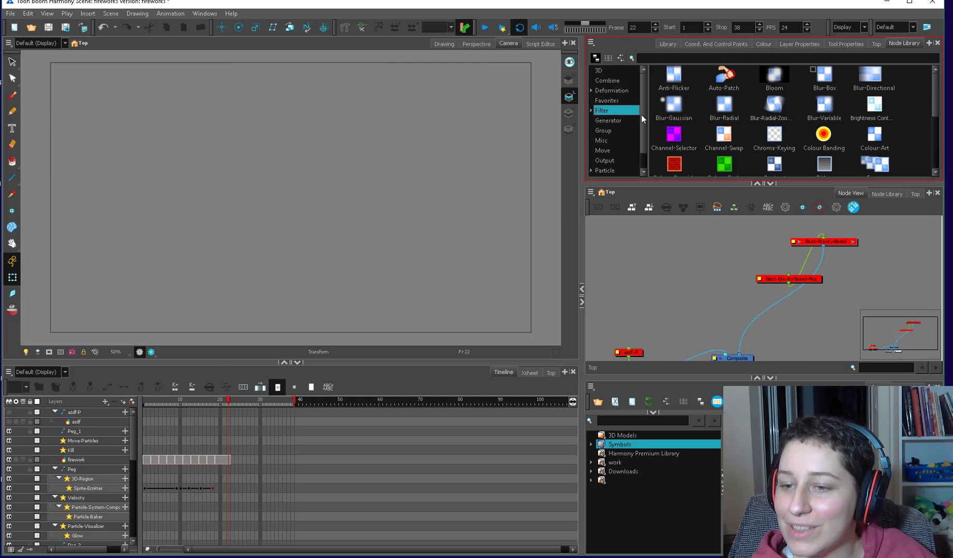
scroll(643, 132, "down", 1)
left_click(592, 150)
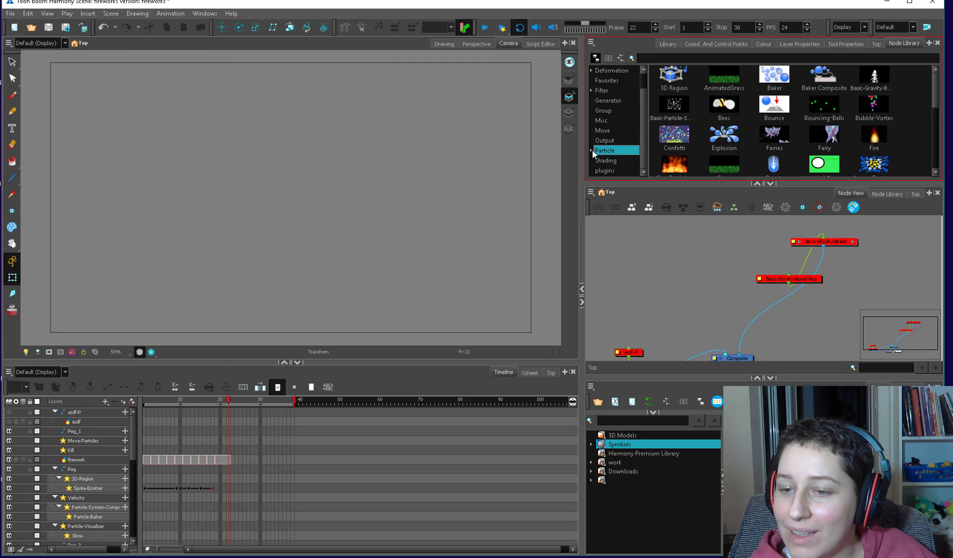
left_click_drag(873, 78, 705, 290)
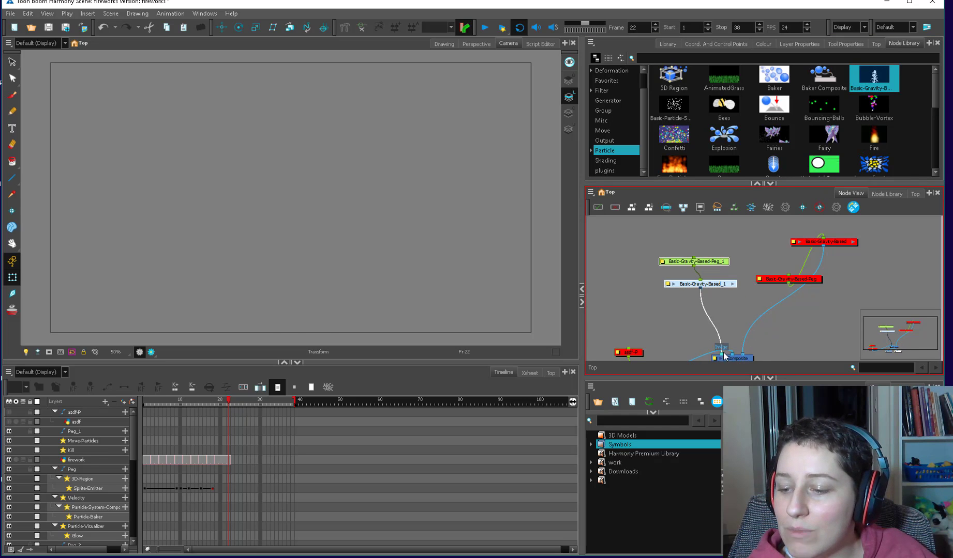
left_click_drag(724, 356, 724, 355)
left_click(212, 402)
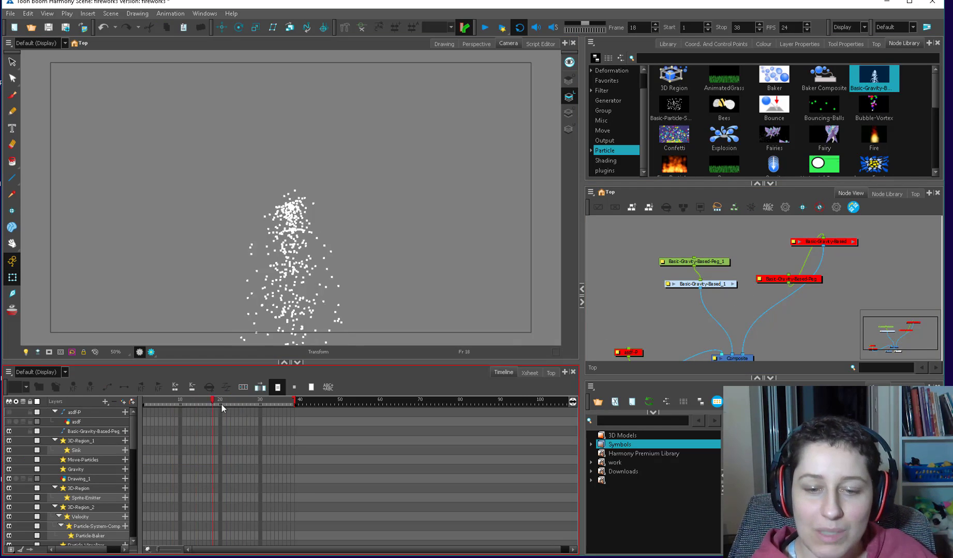
left_click_drag(221, 404, 235, 402)
Open the new Basic-Gravity-Based_1 group and delete its Sink node together with the attached 3D-Region_1
left_click(716, 265)
double_click(734, 286)
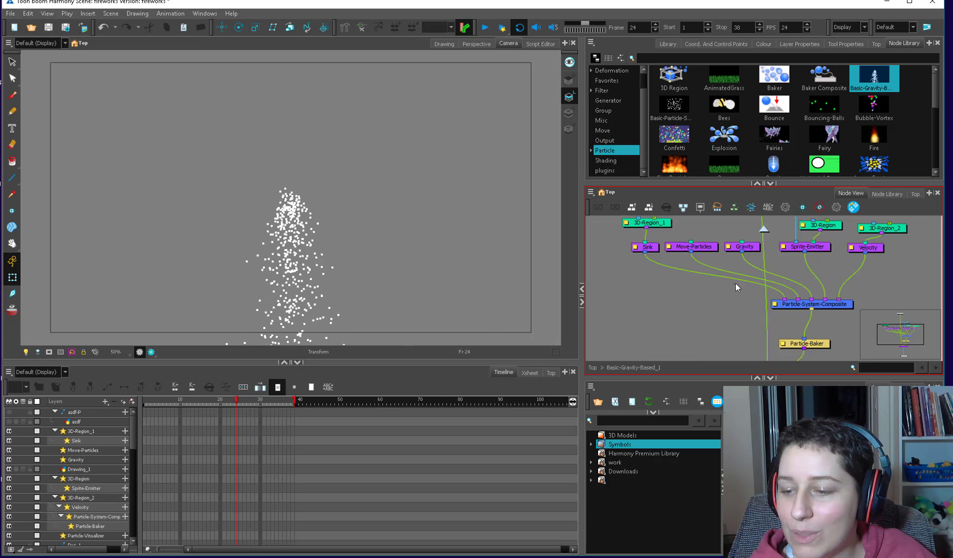
scroll(734, 283, "down", 2)
left_click_drag(641, 274, 608, 310)
key("Delete")
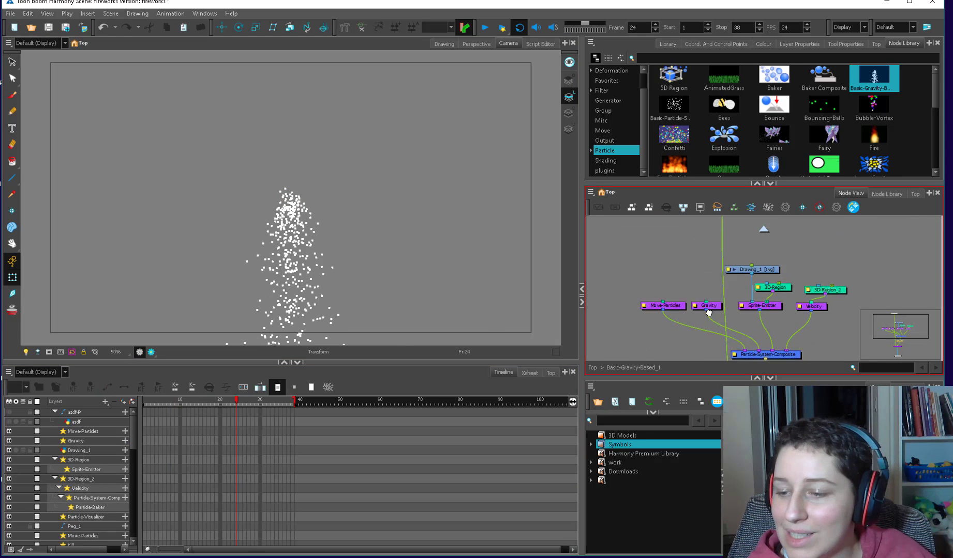
Move Move-Particles aside, disconnect and disable Gravity, and delete the 3D-Region_2 node feeding Velocity
left_click(621, 288)
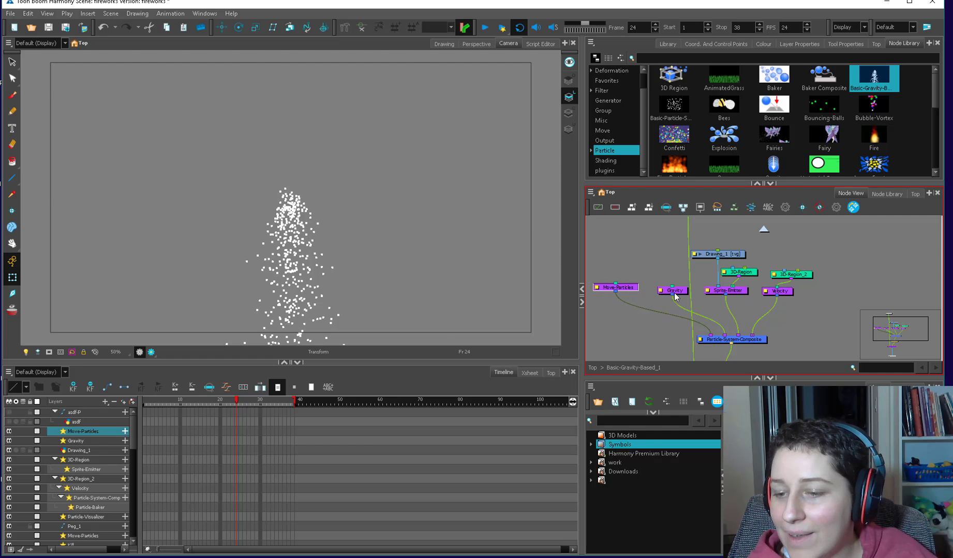
left_click_drag(673, 293, 640, 257)
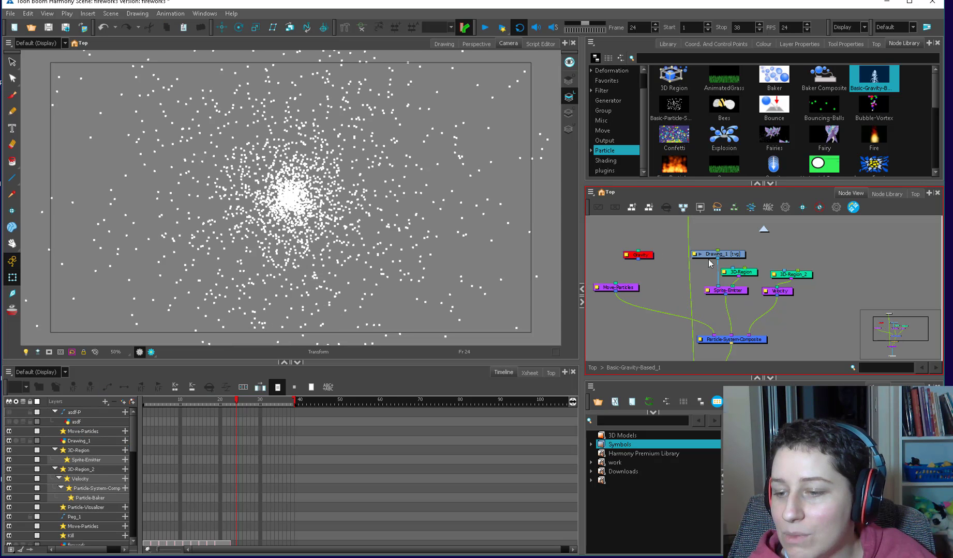
left_click_drag(767, 294, 709, 306)
left_click(749, 285)
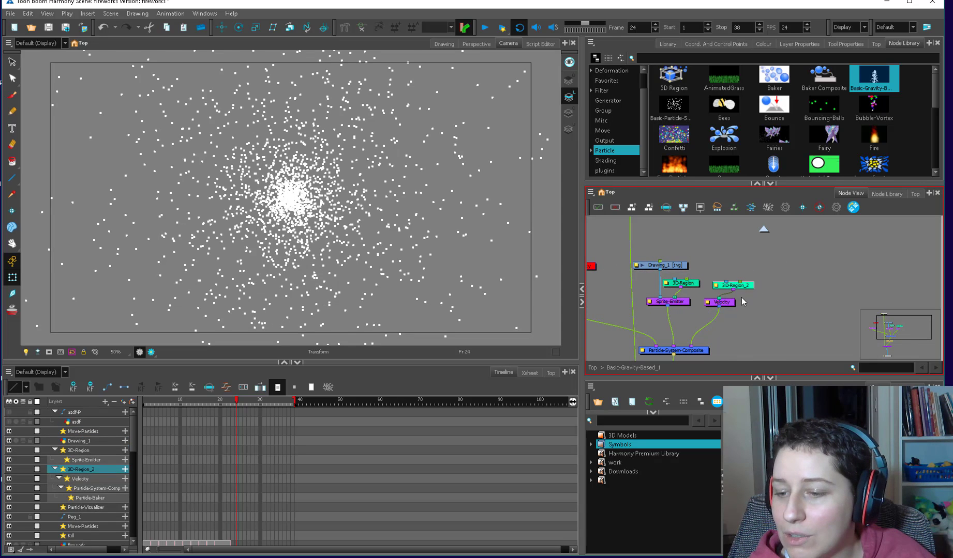
key("Delete")
Move the Particle-Visualizer node closer beneath the Particle-Baker in the network
scroll(764, 290, "down", 1)
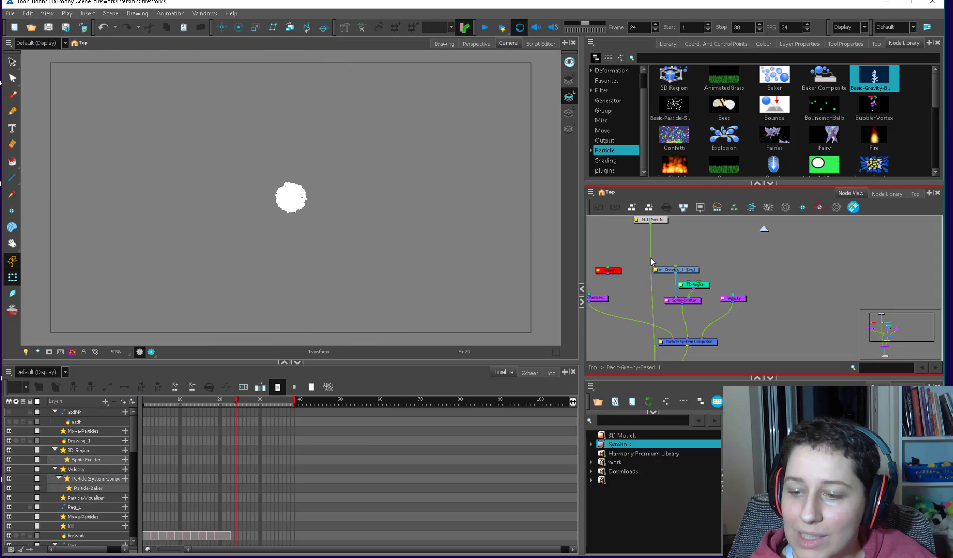
left_click_drag(651, 292, 649, 297)
left_click_drag(676, 354, 698, 266)
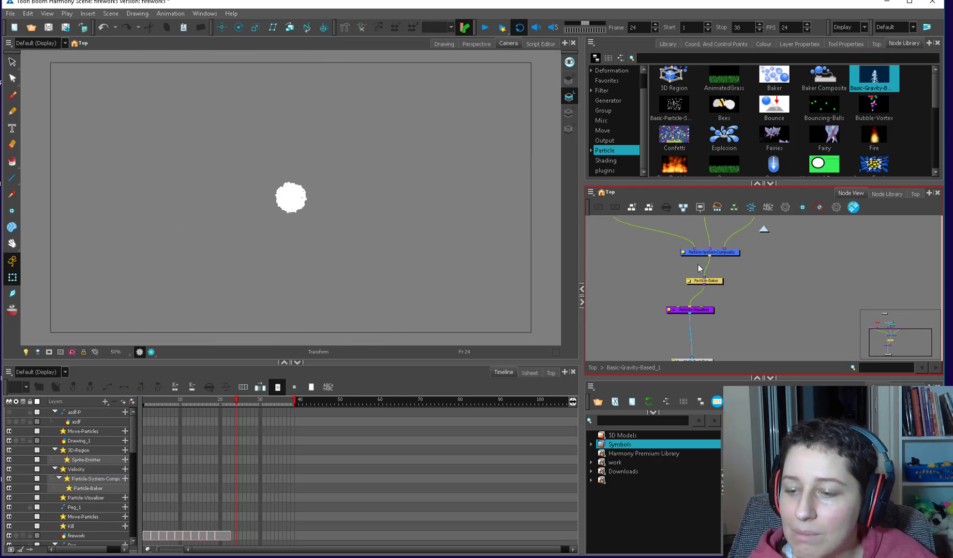
left_click(679, 309)
left_click_drag(766, 275, 736, 308)
left_click(732, 303)
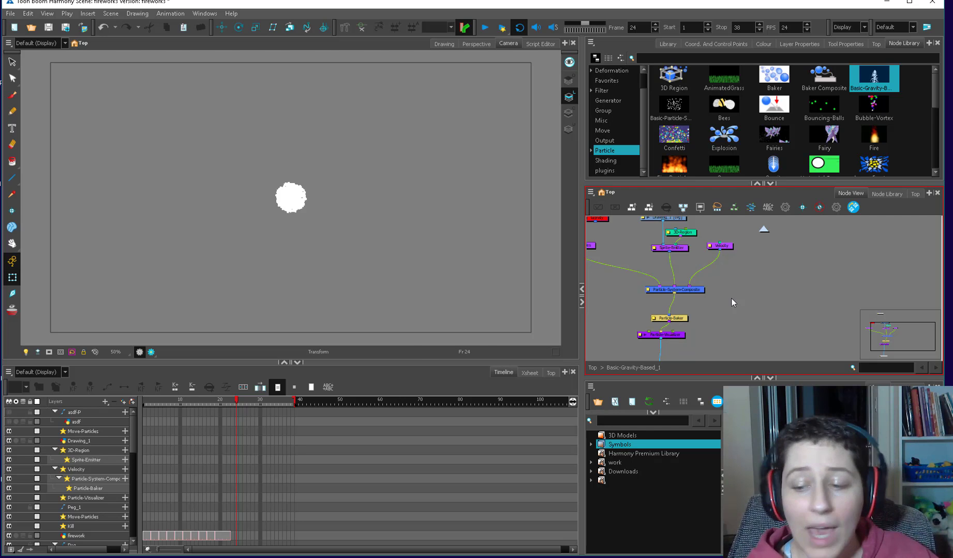
Review the Particle-Baker's layer properties, including its maximum number of particles, and close them
double_click(641, 336)
double_click(650, 319)
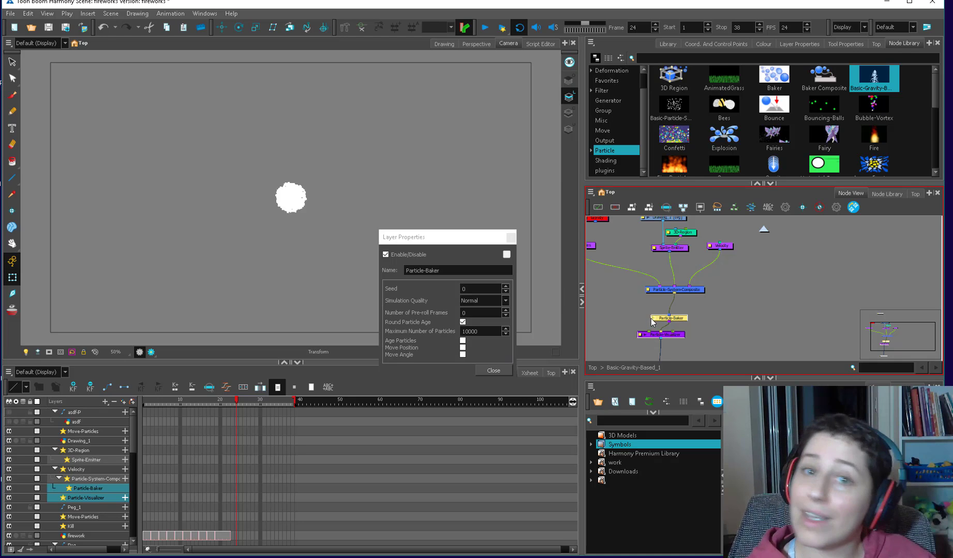
key("Escape")
left_click(710, 319)
scroll(653, 277, "up", 2)
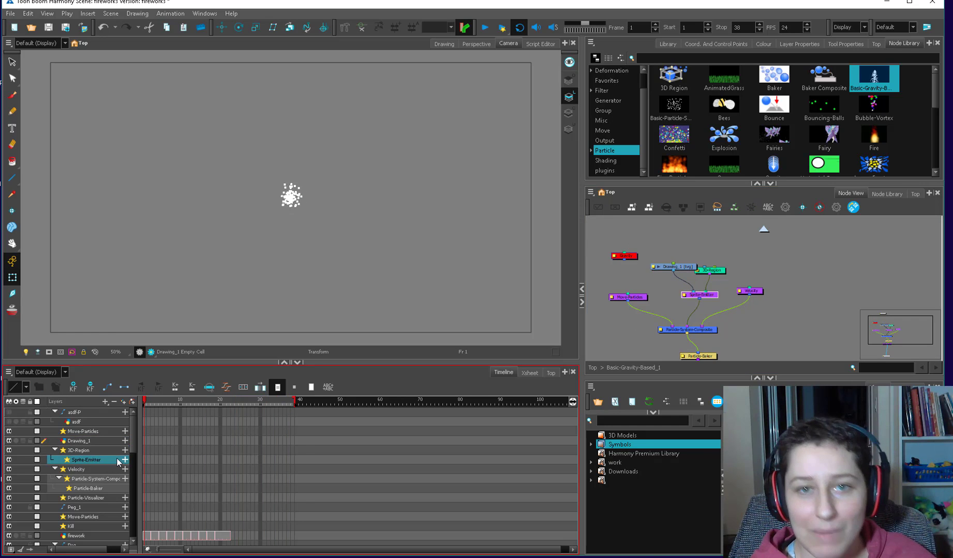
Set the Velocity node's velocity type to Random in all Directions 3d and play back the particle burst
double_click(83, 469)
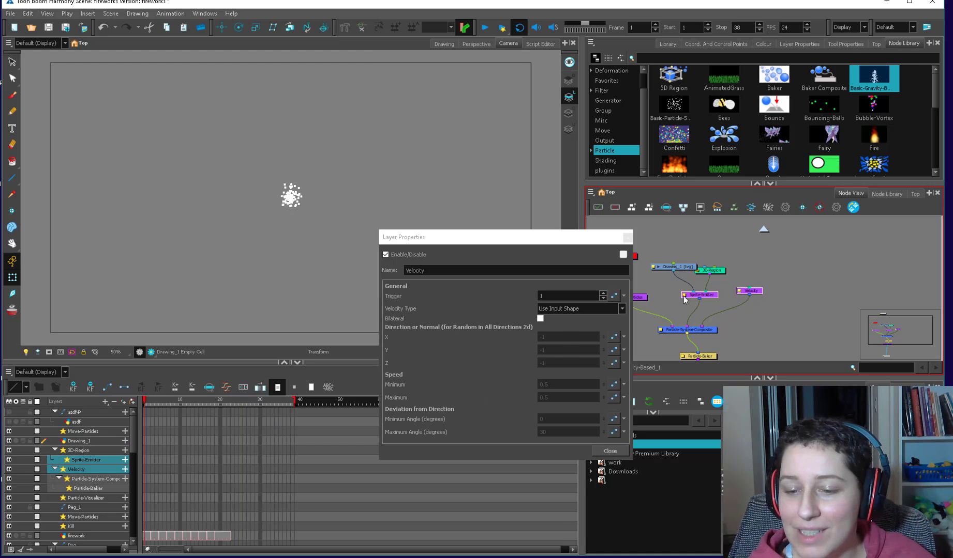
left_click(579, 309)
left_click(602, 344)
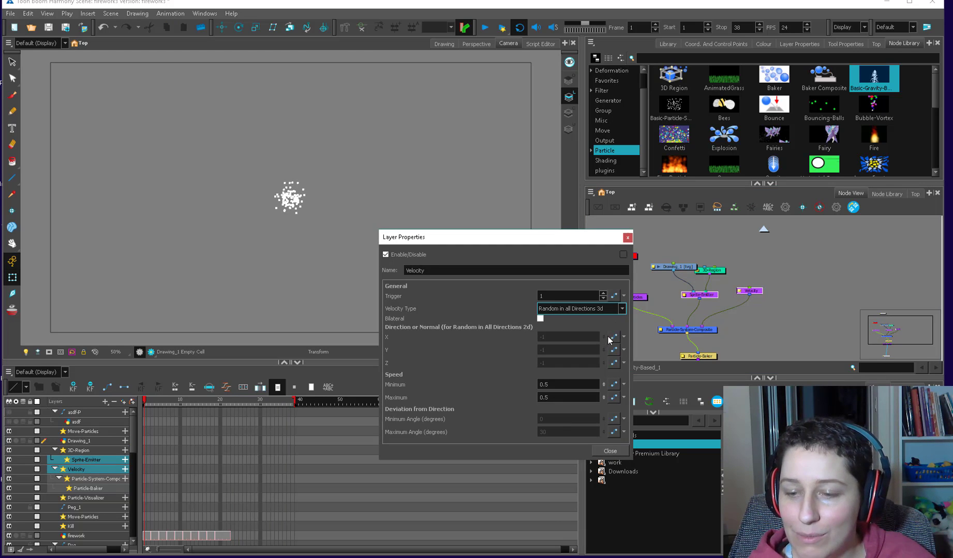
left_click(627, 237)
left_click_drag(154, 401, 285, 422)
left_click(485, 27)
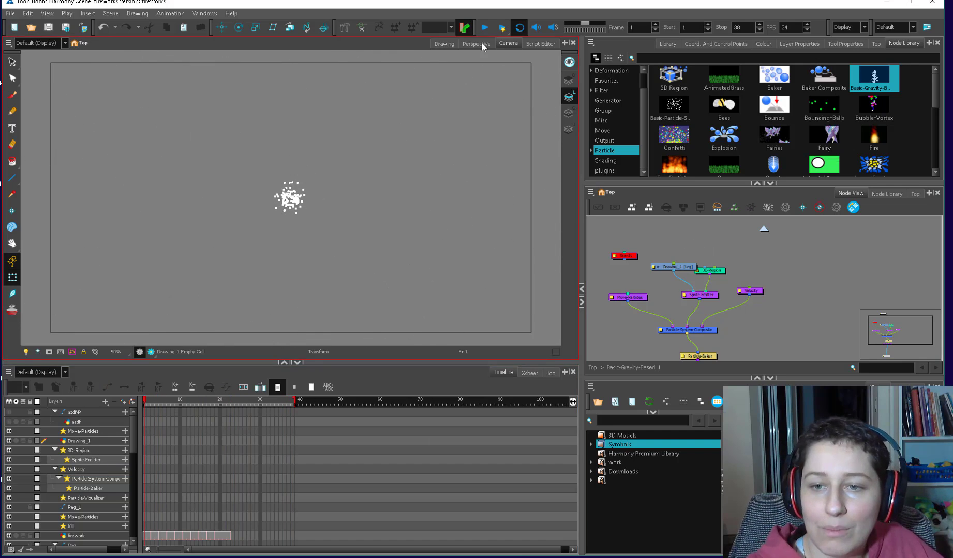
Expand the Sprite-Emitter's parameters in the timeline and scrub to frame 18 to check the emission
left_click_drag(712, 295, 703, 282)
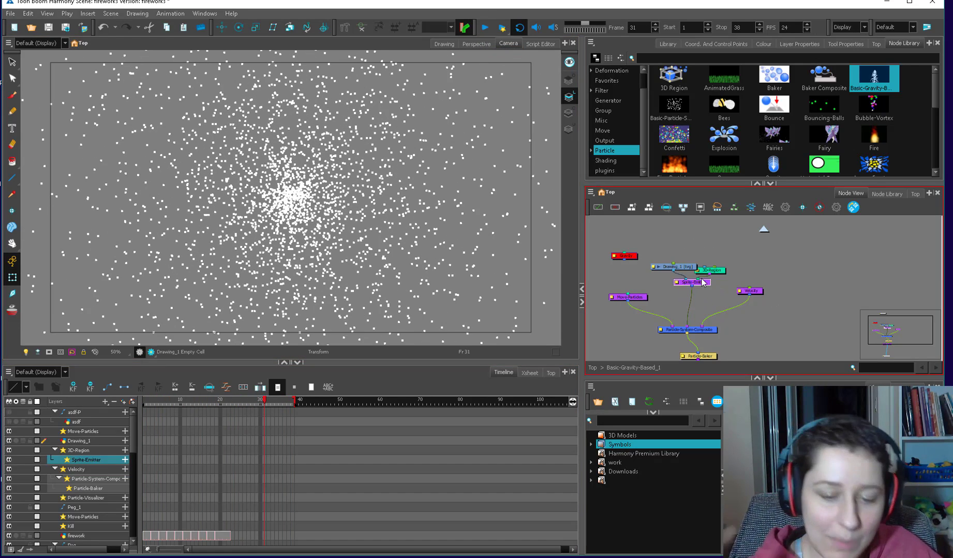
left_click(125, 459)
left_click(173, 404)
left_click_drag(176, 404, 214, 409)
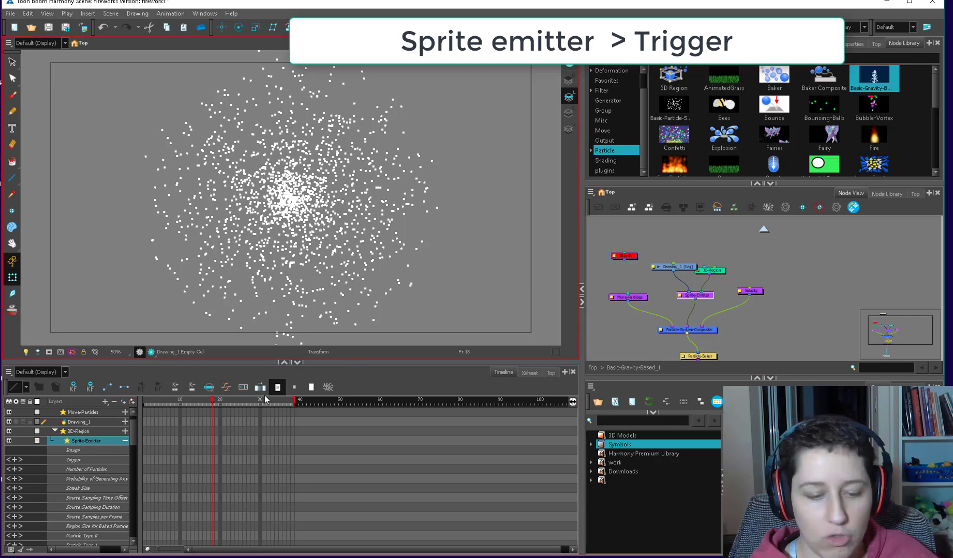
Set the Sprite-Emitter's Trigger value to 0
left_click(184, 460)
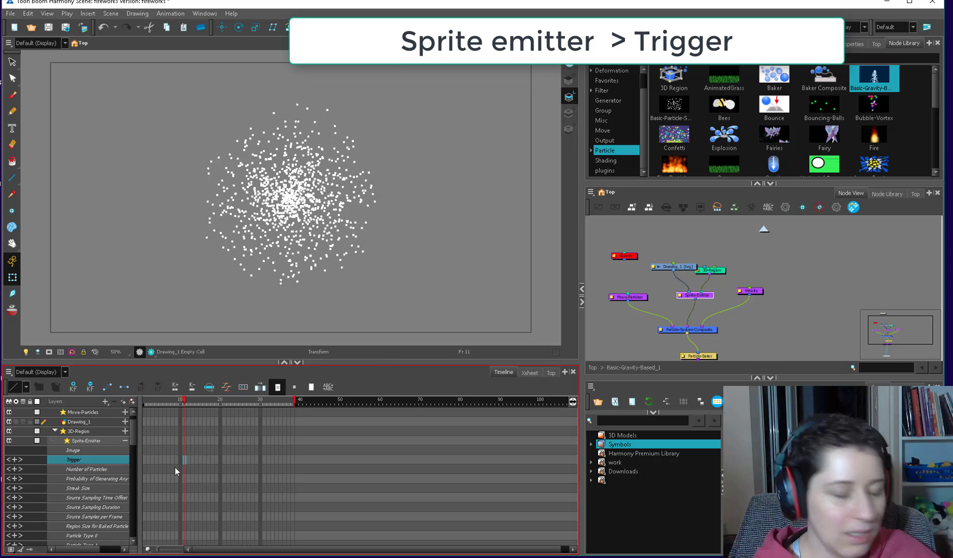
double_click(174, 467)
double_click(486, 308)
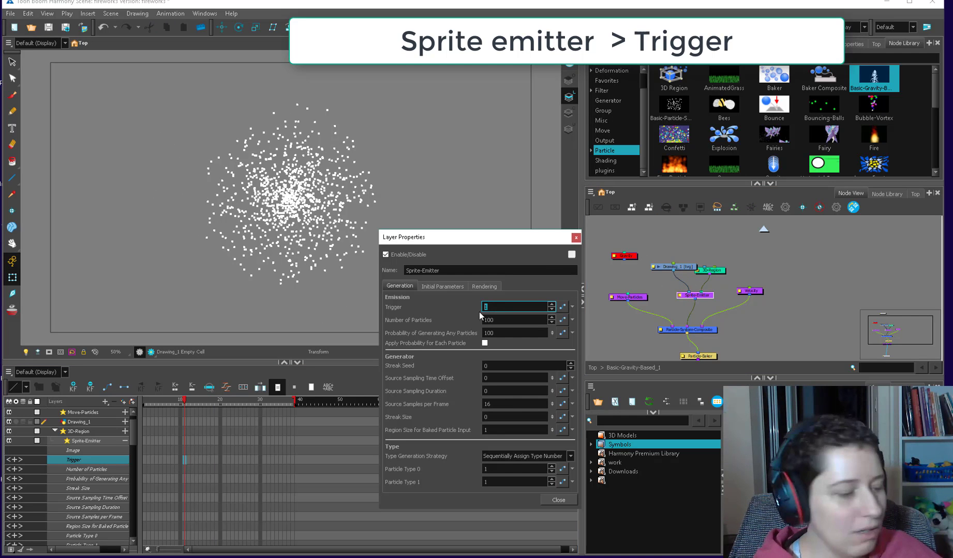
type("0")
key("Return")
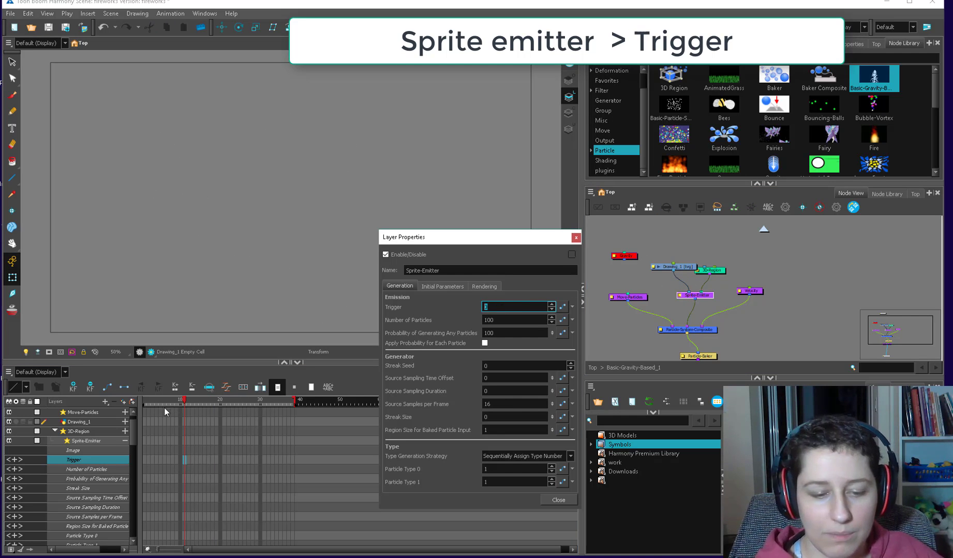
Add a keyframe to the Sprite-Emitter's Trigger parameter at frame 11
left_click_drag(164, 408, 144, 411)
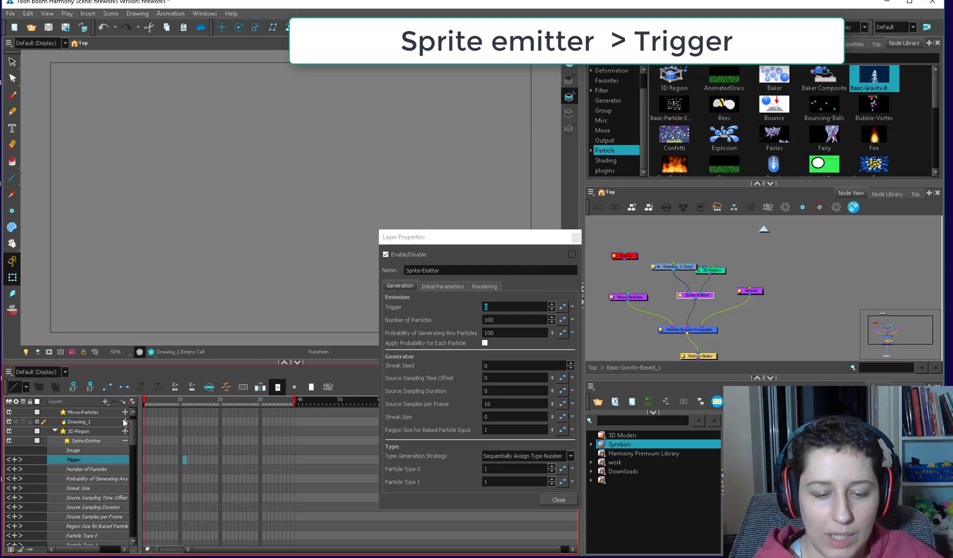
left_click(184, 460)
key("F6")
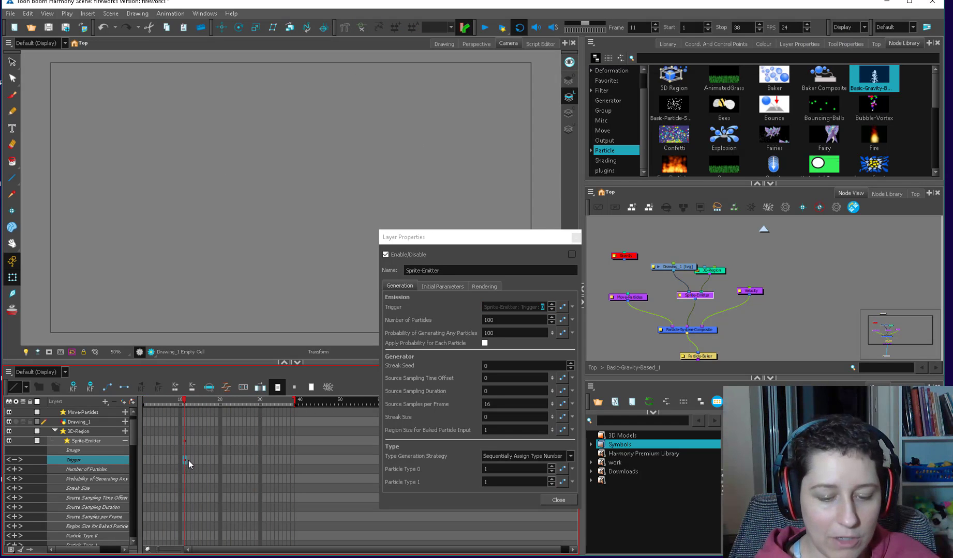
Add a Trigger keyframe for the Sprite-Emitter at frame 12 and set its value to 1 in the Bezier Editor
left_click(188, 460)
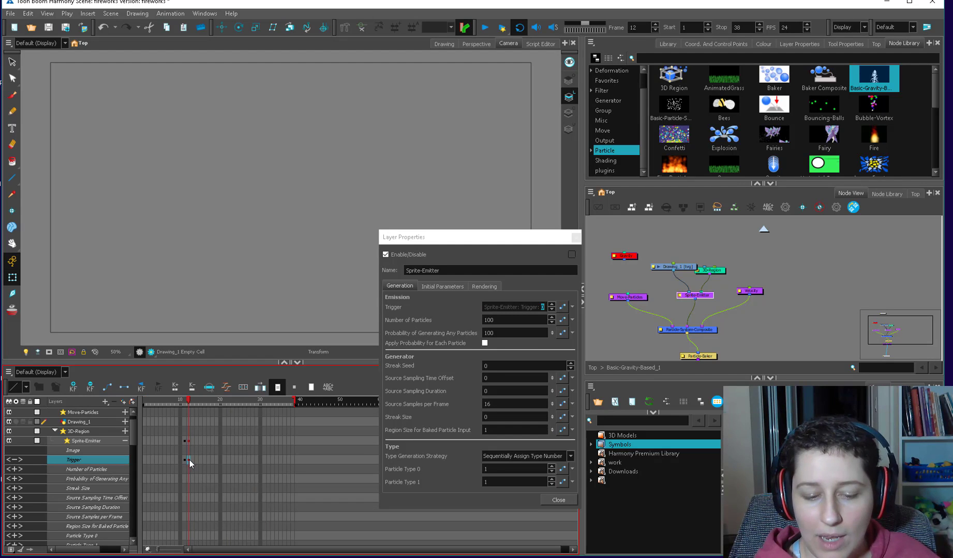
left_click(562, 307)
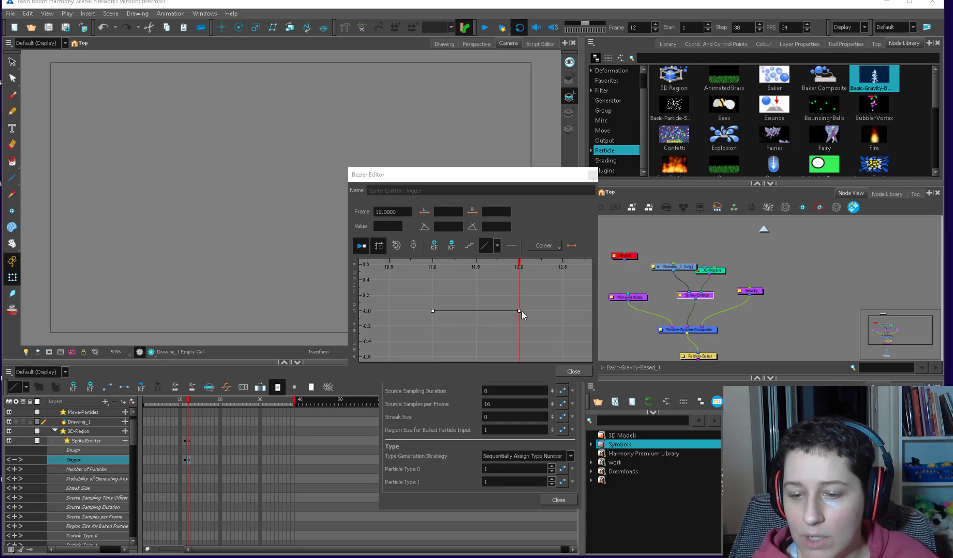
left_click_drag(521, 311, 501, 267)
left_click(388, 226)
type("1")
key("Return")
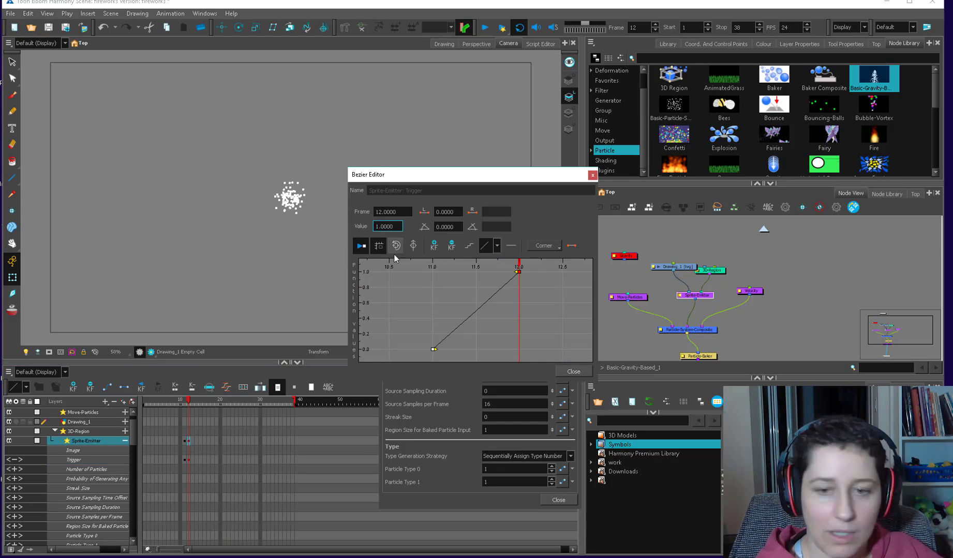
Add a Trigger keyframe with value 0 at frame 13 and play back the particle burst
left_click(183, 441)
left_click(193, 441)
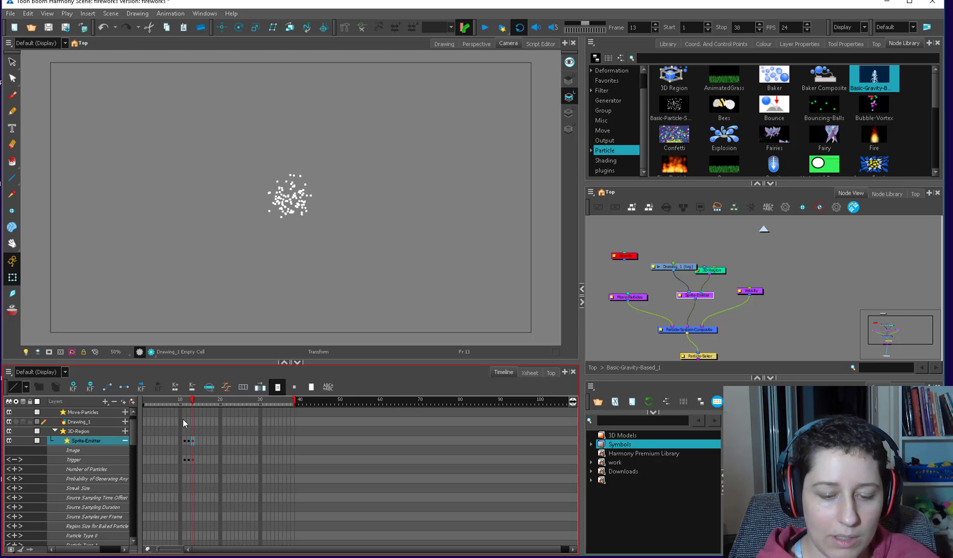
left_click(183, 441)
left_click(185, 461)
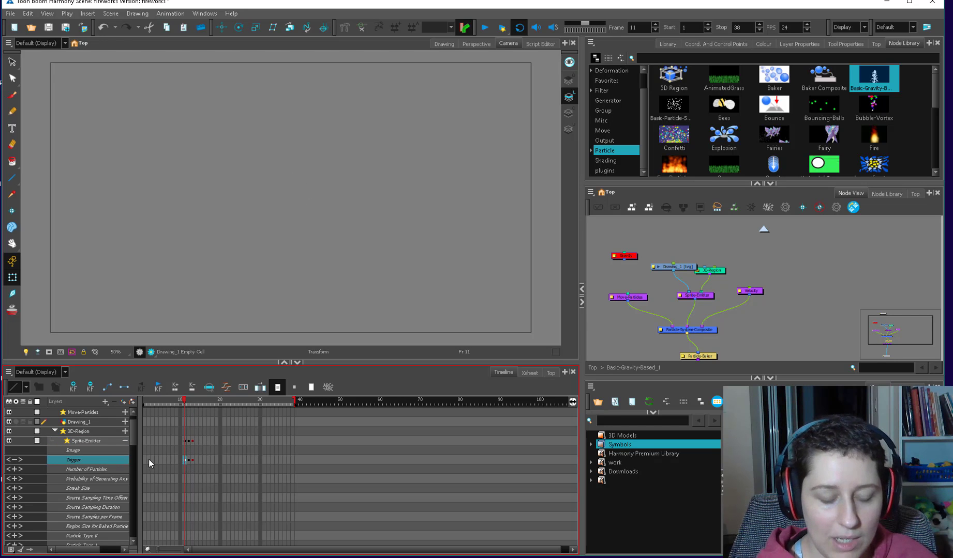
left_click(193, 463)
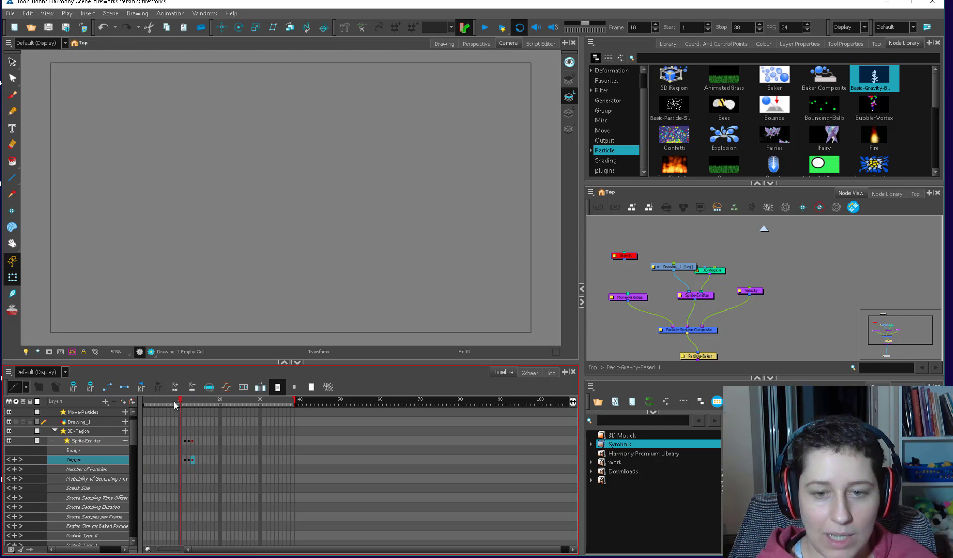
left_click(481, 32)
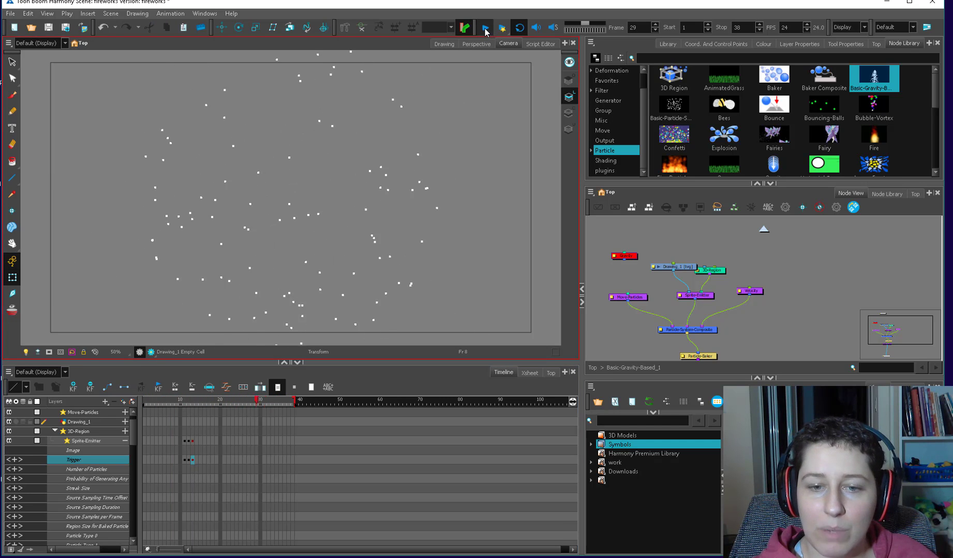
left_click(485, 32)
Set the Sprite-Emitter's Number of Particles to 500 and watch the denser burst in the camera view
double_click(85, 441)
left_click(488, 320)
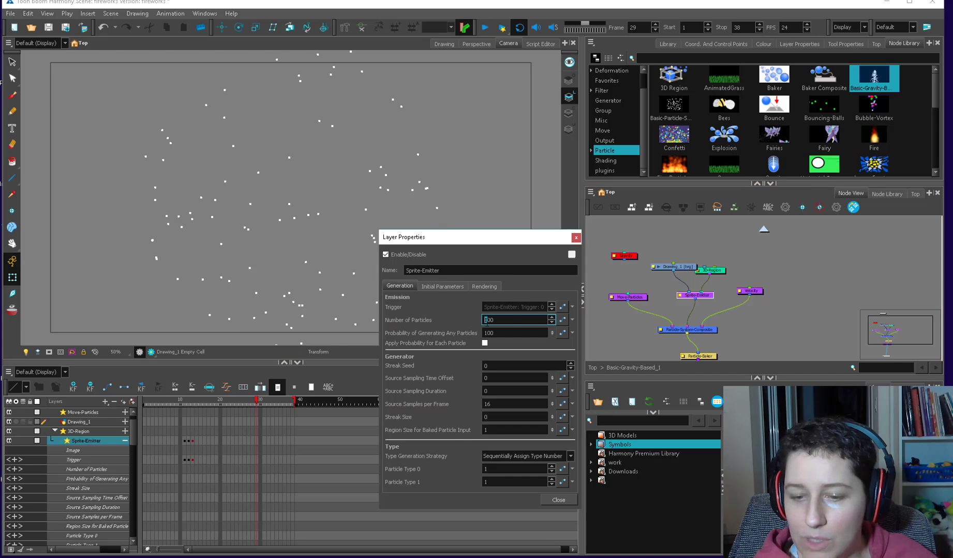
left_click(575, 238)
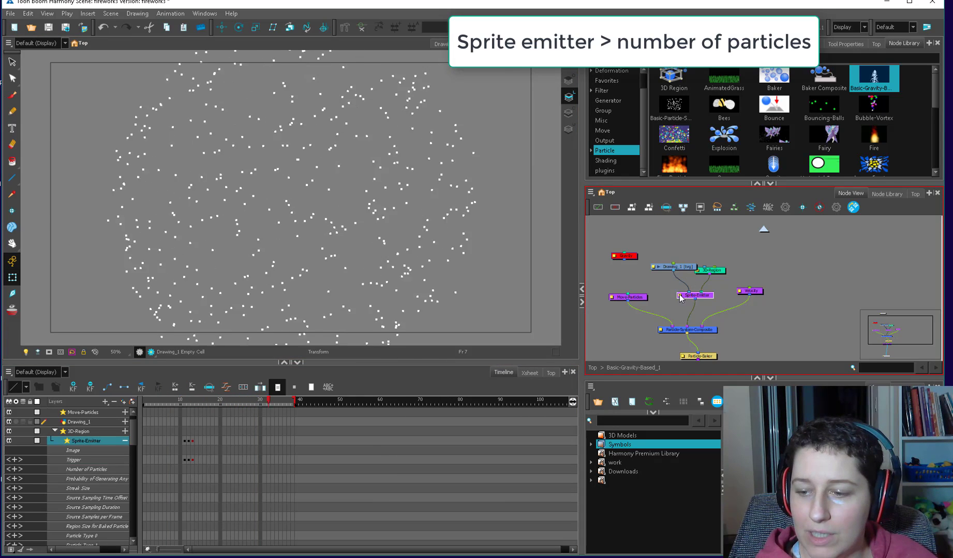
double_click(696, 295)
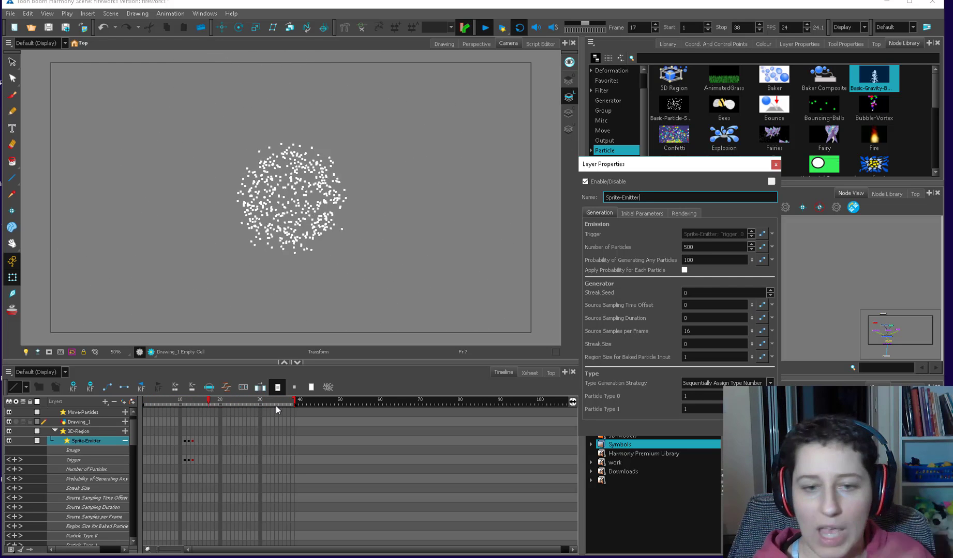
left_click(478, 278)
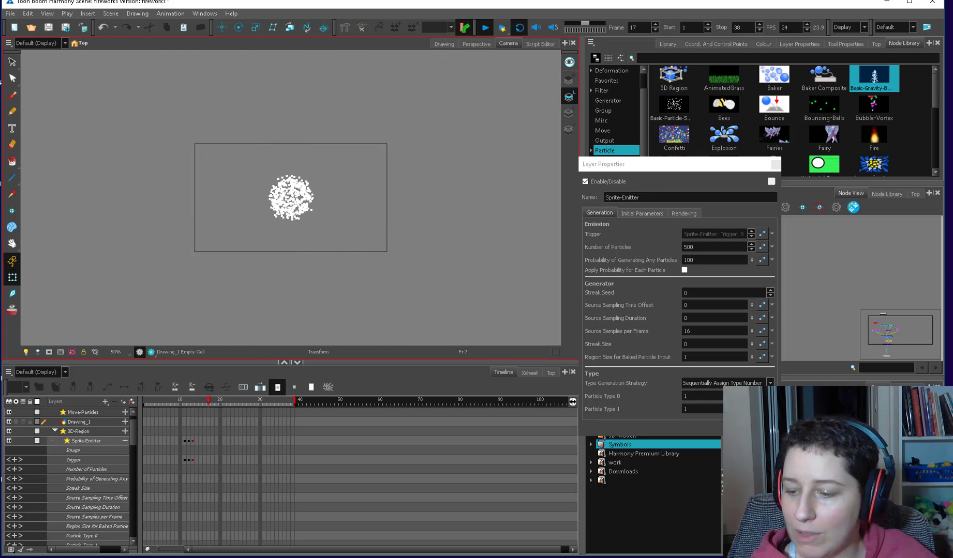
Try a maximum speed of 1.2 on the Velocity node, and set it back to 0.5
left_click(683, 213)
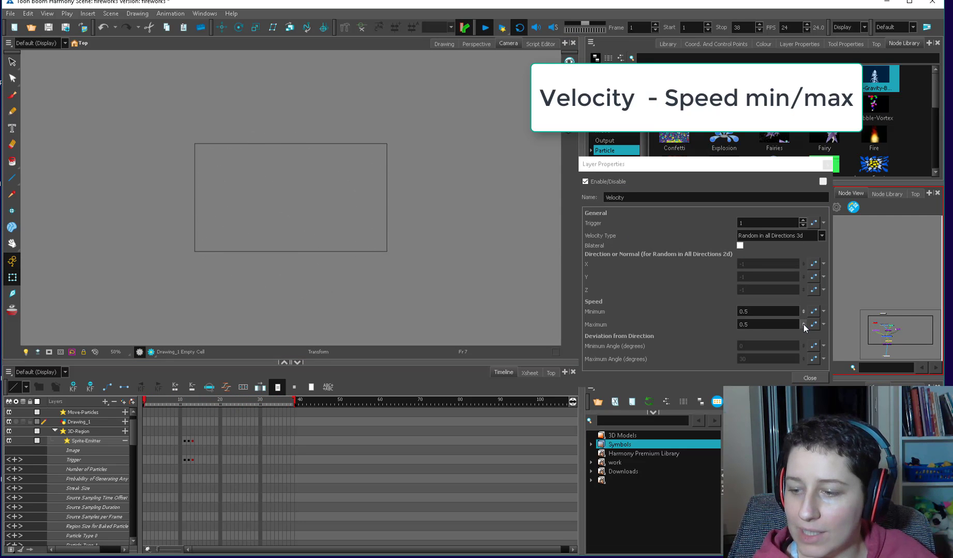
left_click_drag(803, 325, 803, 309)
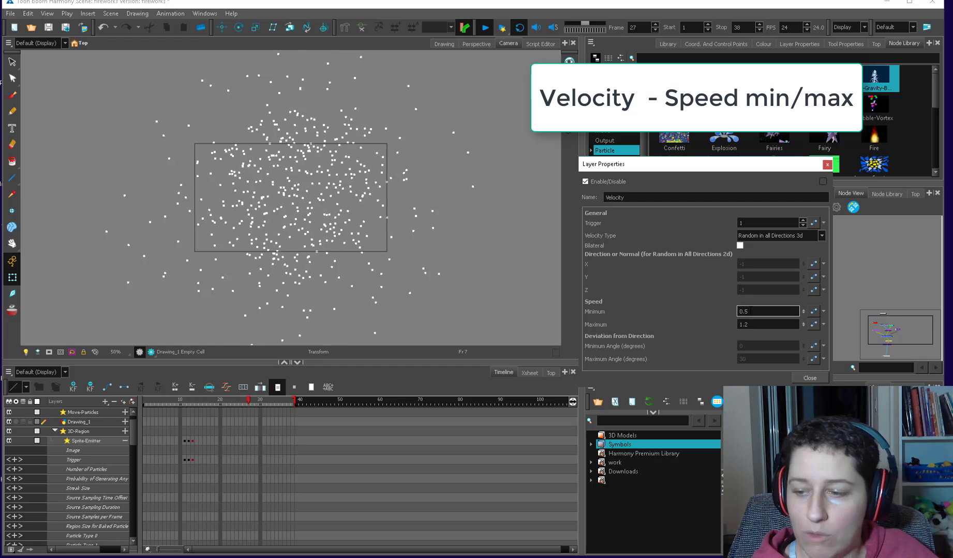
double_click(767, 324)
type("0.5")
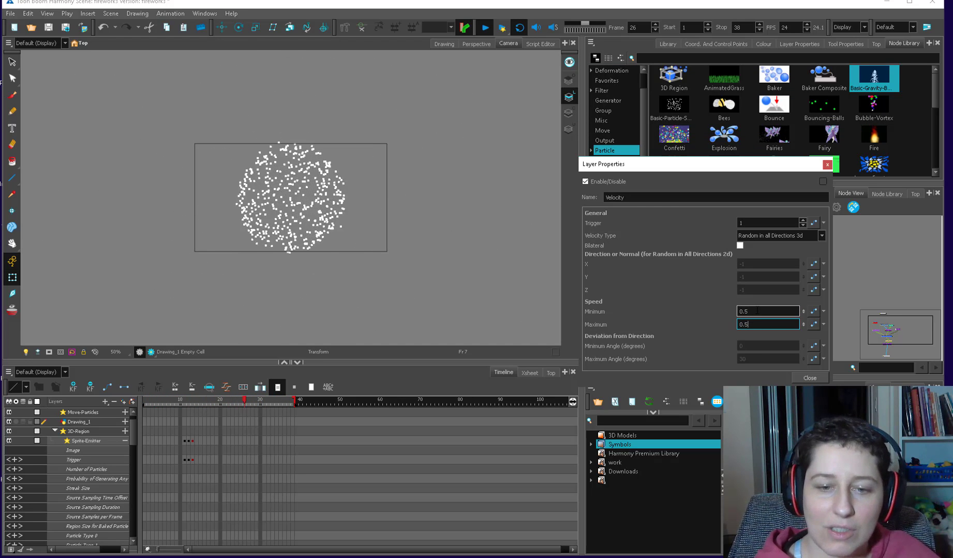
Set both the minimum and maximum speed of the Velocity node to 1
double_click(757, 311)
type("1")
double_click(759, 324)
type("1")
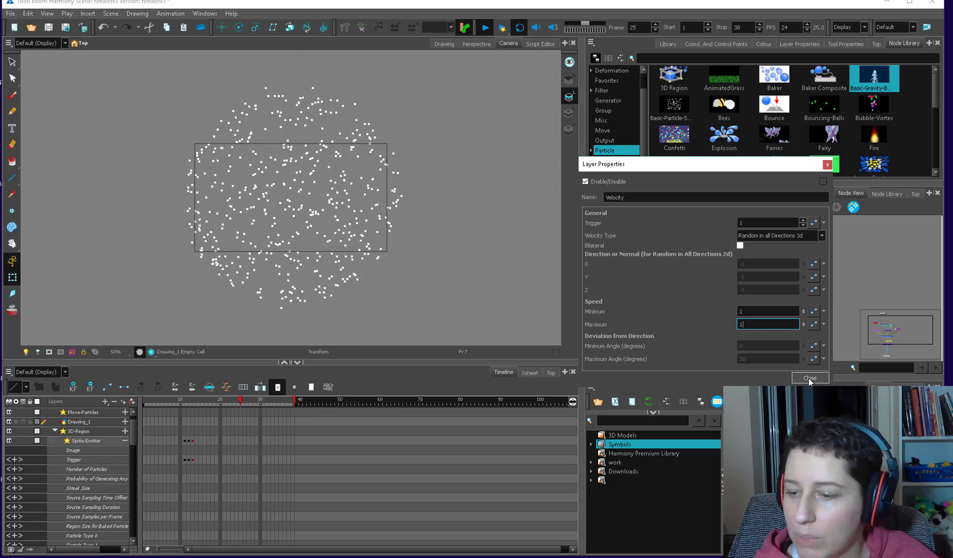
Lower the Velocity node's minimum speed to 0.5 and close its properties
double_click(743, 311)
type(".5")
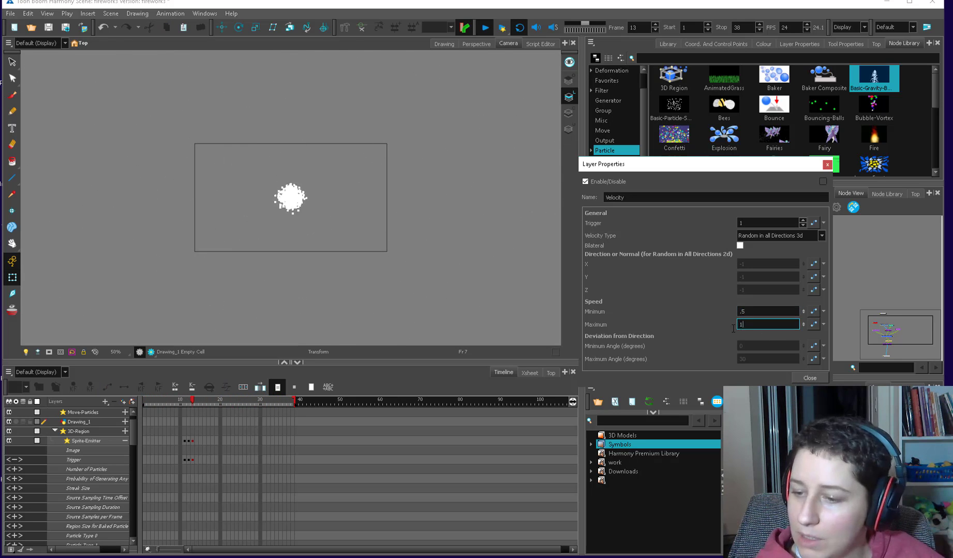
left_click(809, 378)
Compare the particle burst at frame 22 in the rendered preview and the regular camera display
right_click(319, 279)
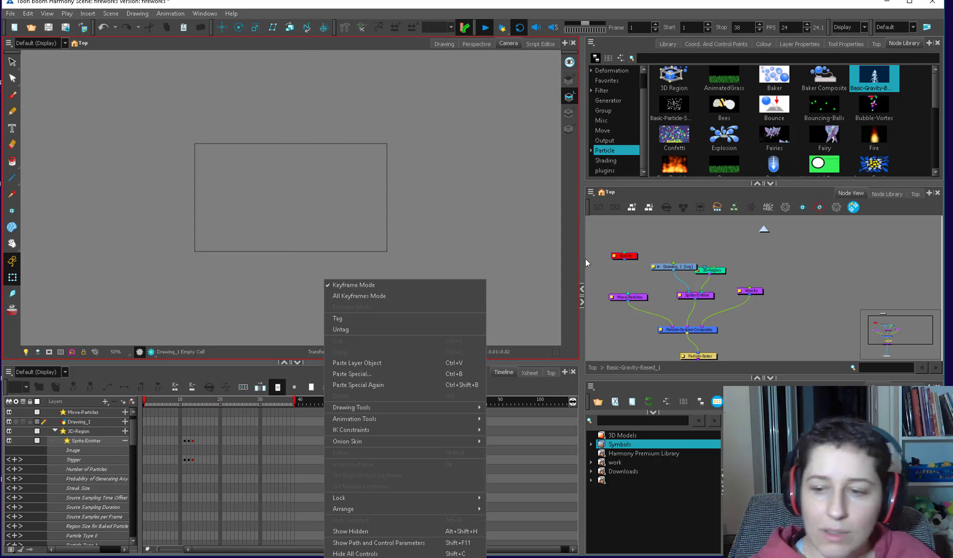
left_click(364, 293)
scroll(378, 261, "up", 2)
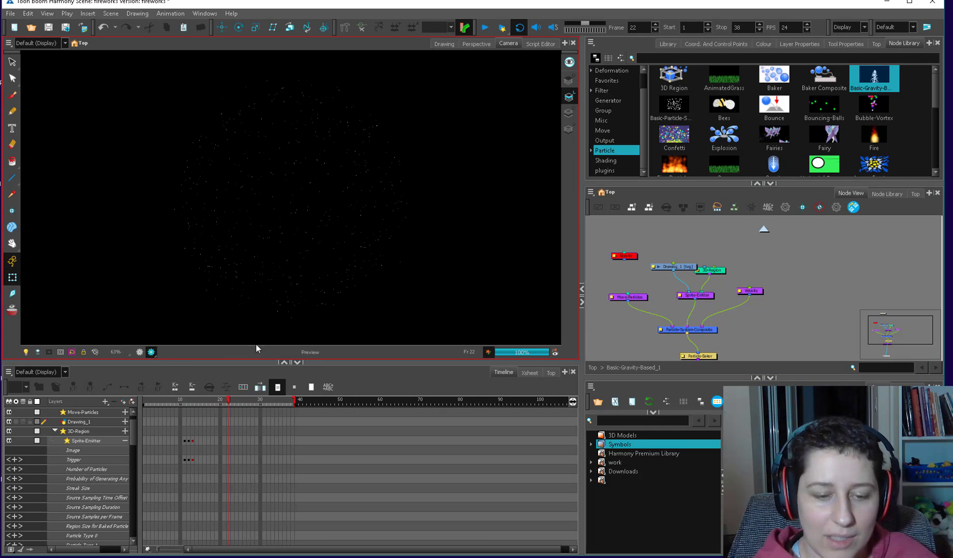
left_click(151, 353)
scroll(376, 267, "down", 2)
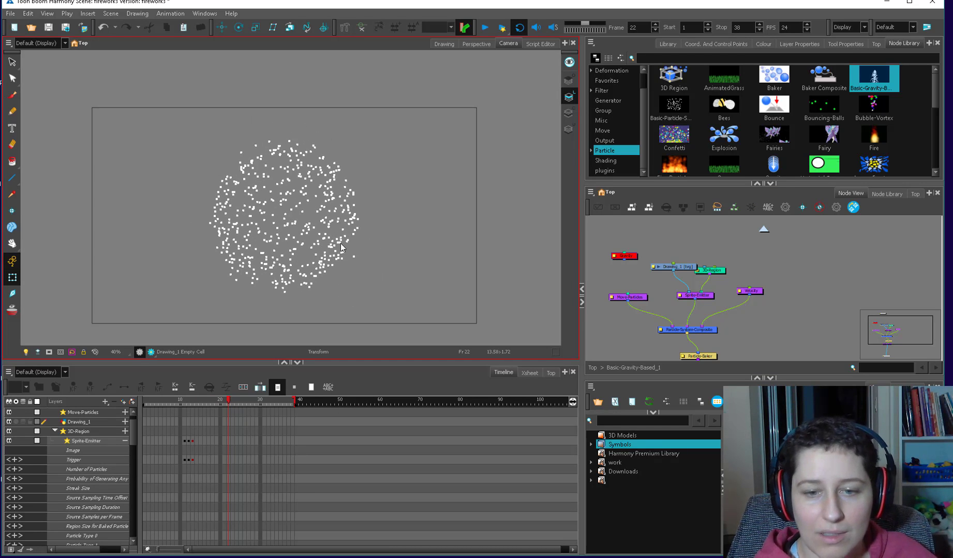
left_click(151, 352)
scroll(373, 298, "up", 2)
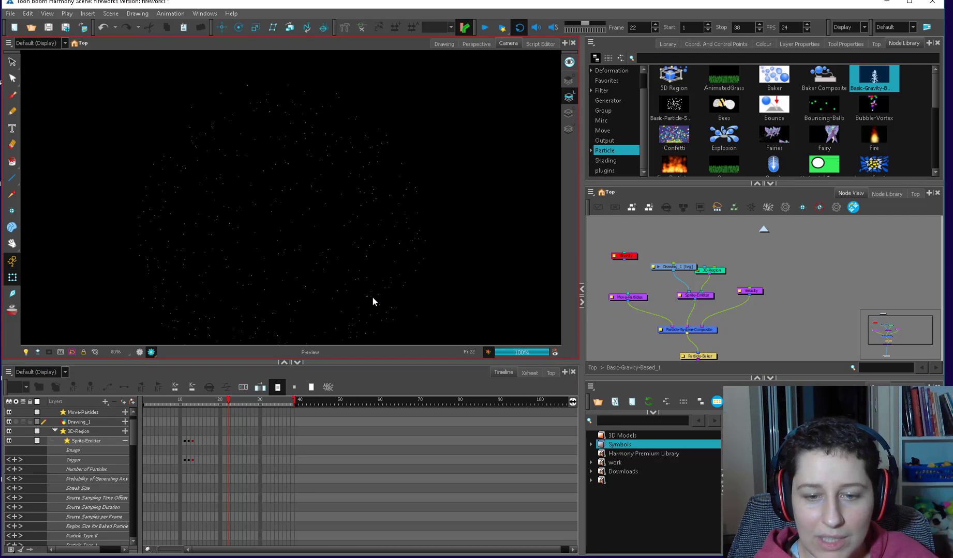
left_click(151, 353)
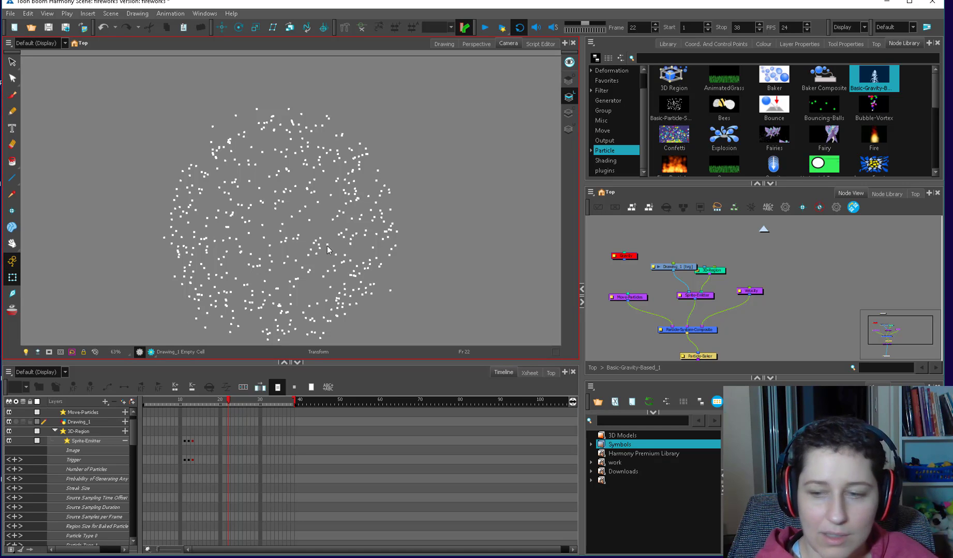
Replace Drawing_1 as the Sprite-Emitter's image input with a Drawing node copied from the Basic-Gravity-Based group
left_click_drag(673, 267, 662, 270)
left_click(592, 368)
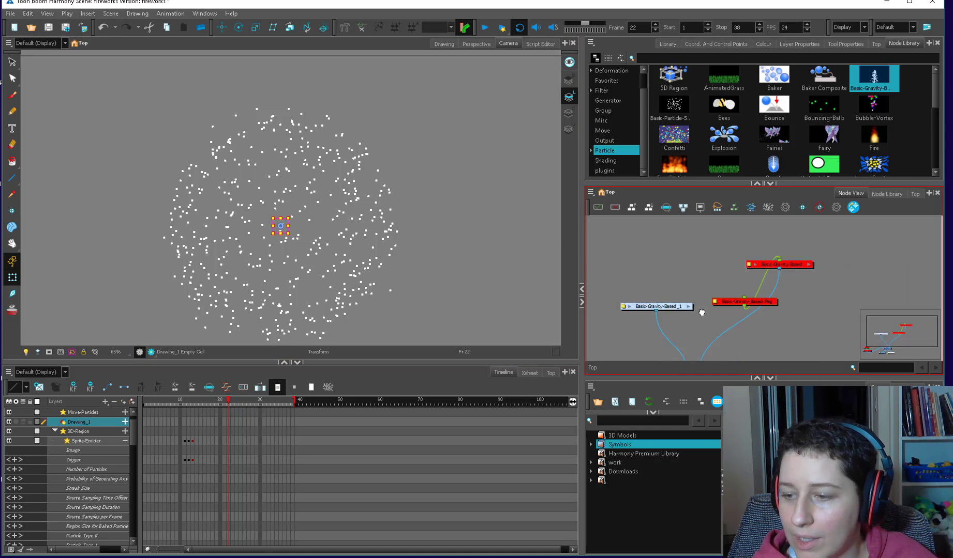
double_click(758, 298)
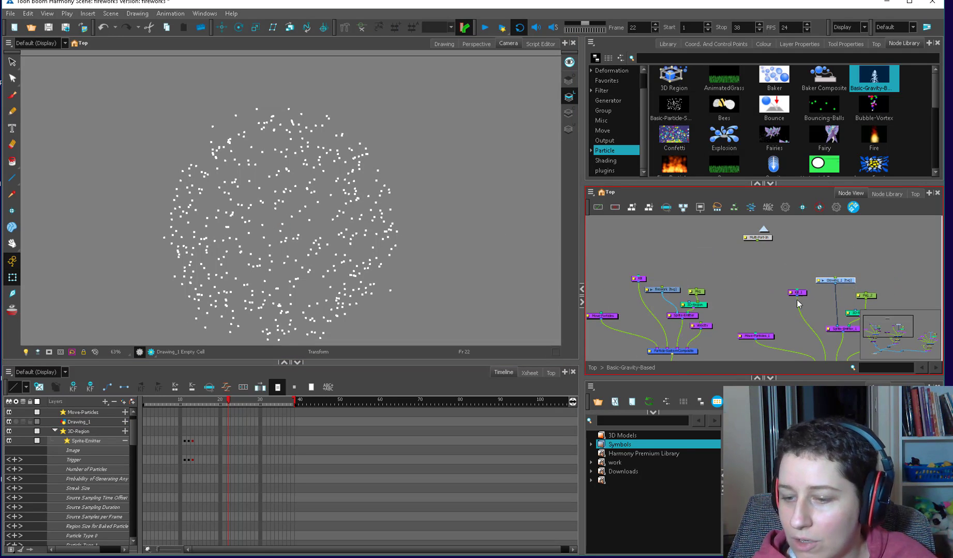
key("ctrl+shift+Return")
left_click(721, 288)
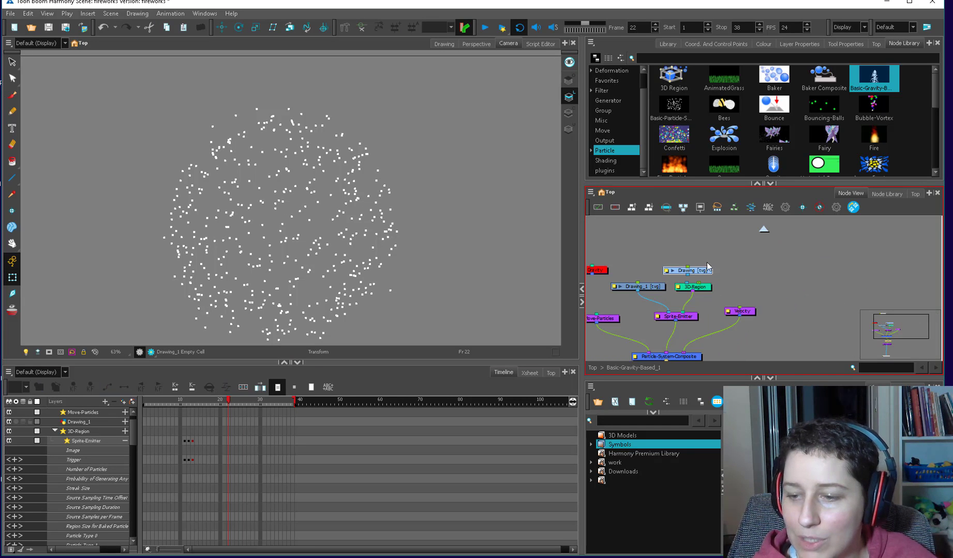
mouse_move(688, 273)
left_mouse_down()
mouse_move(650, 308)
mouse_move(649, 298)
mouse_move(668, 313)
left_mouse_up()
Set the Sprite-Emitter's Rendering Strategy to Use Particle Type and check its particle type generation settings
left_click(659, 317)
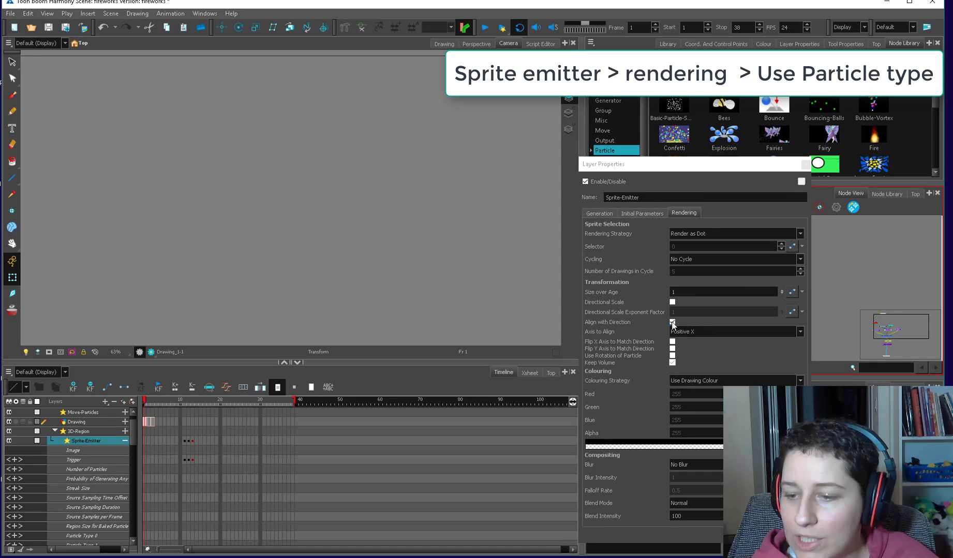
left_click(699, 234)
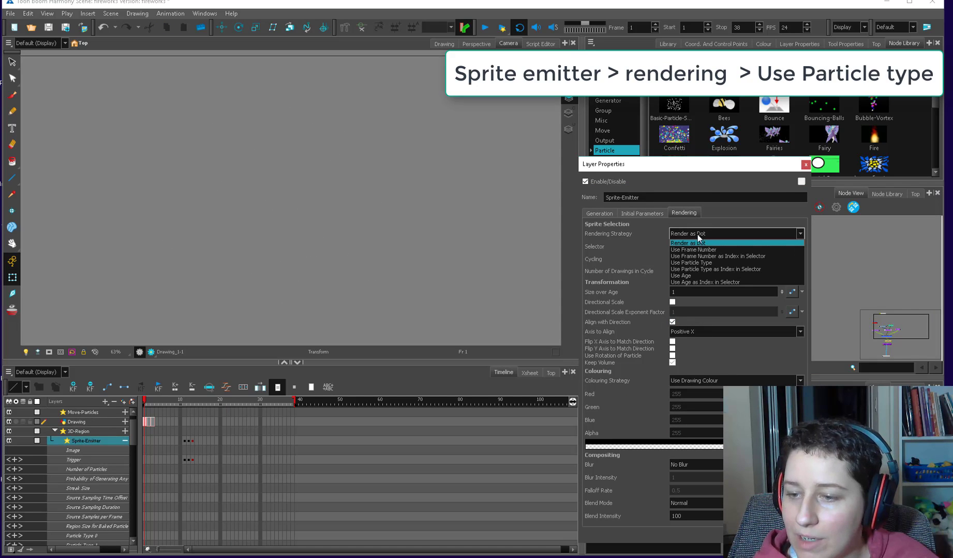
left_click(703, 262)
left_click(608, 213)
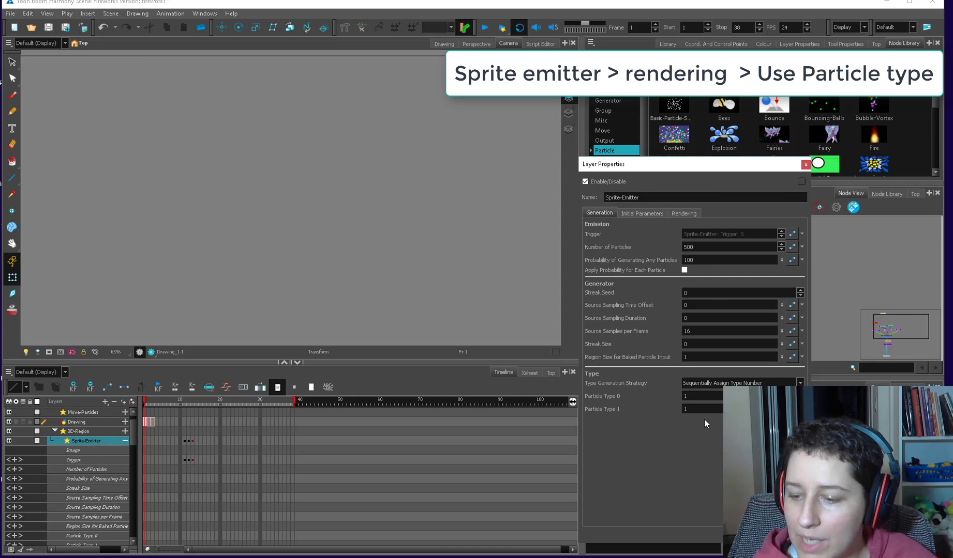
left_click(805, 165)
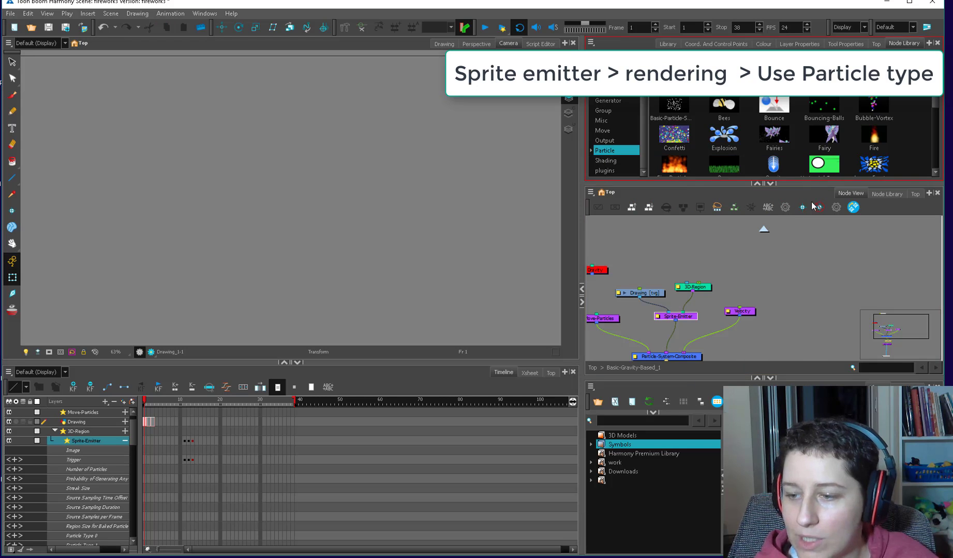
Show the Drawing node's artwork in the Drawing view with the grid on
left_click(520, 297)
left_click(444, 43)
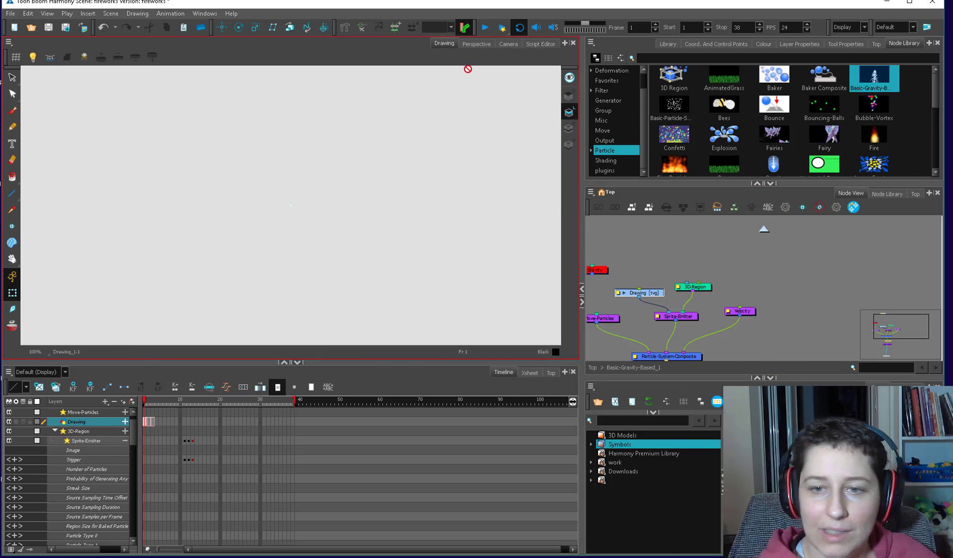
left_click(641, 292)
scroll(320, 211, "up", 4)
Select the pale blue circle and move it up and away from the centre of the drawing grid
key("alt+s")
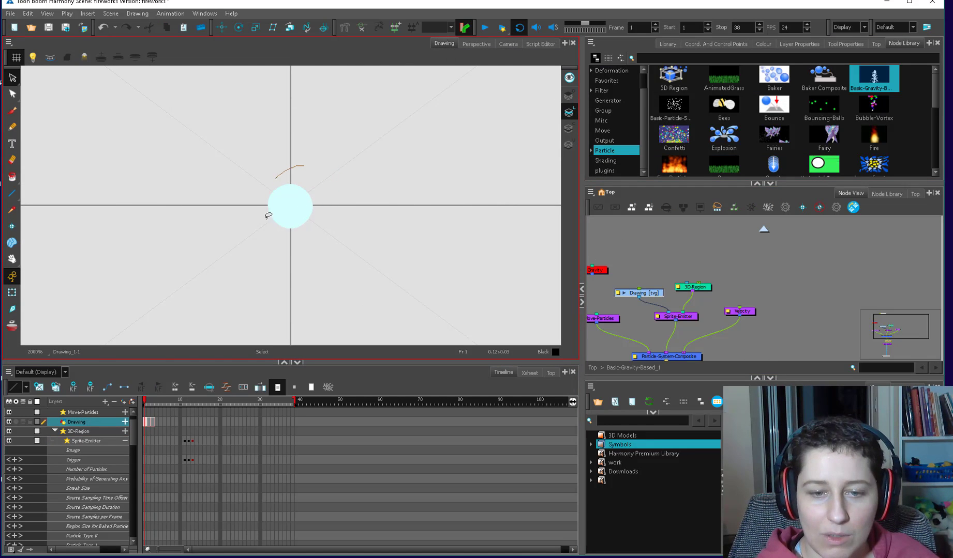
left_click_drag(340, 180, 381, 234)
scroll(382, 234, "down", 4)
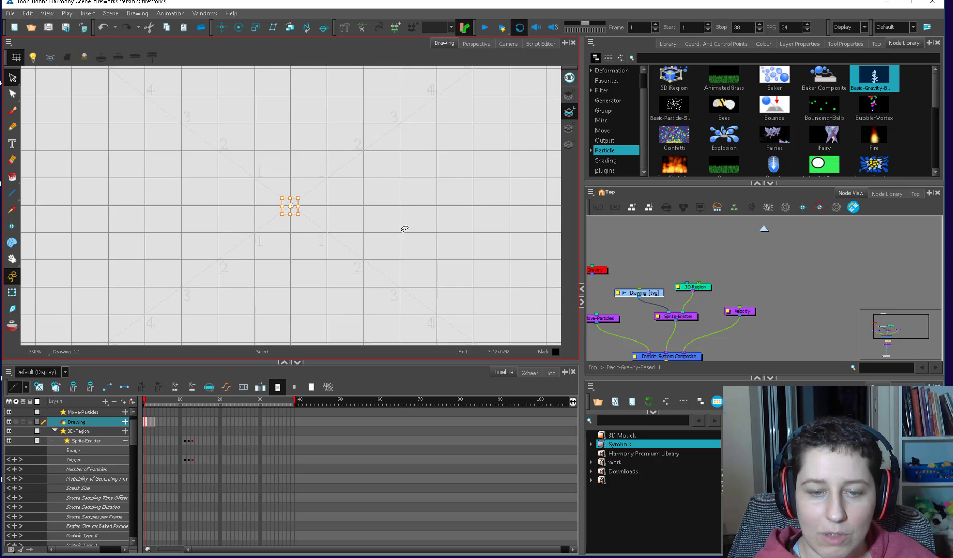
scroll(310, 207, "up", 6)
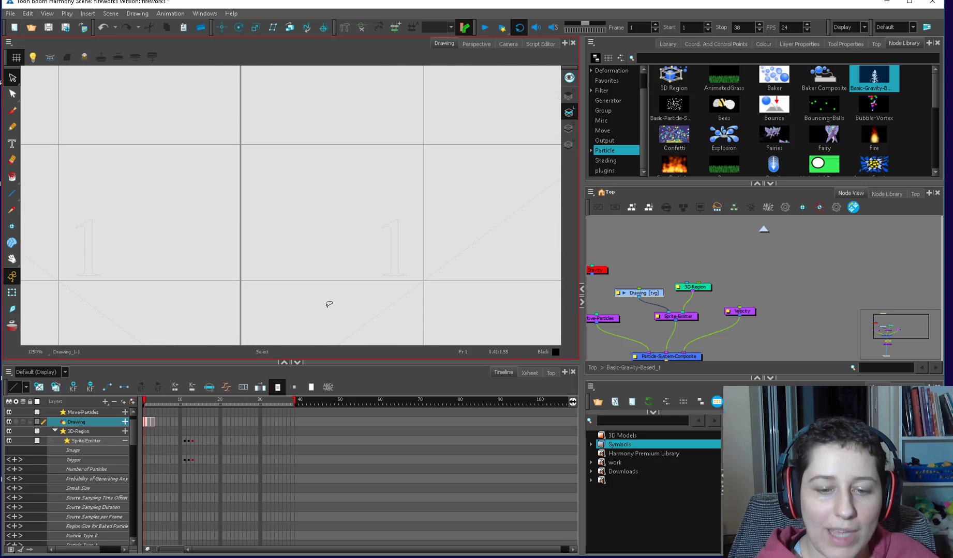
left_click_drag(406, 116, 432, 76)
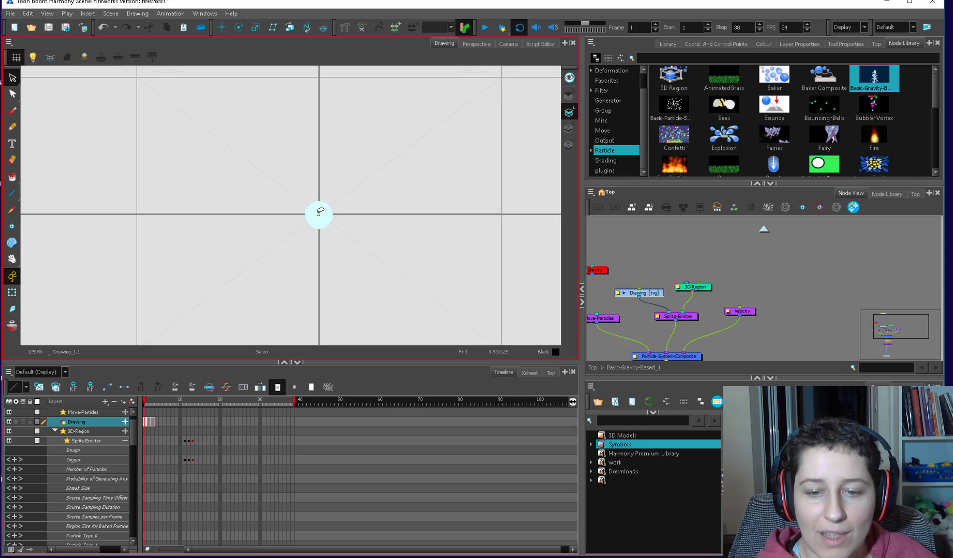
scroll(319, 212, "down", 5)
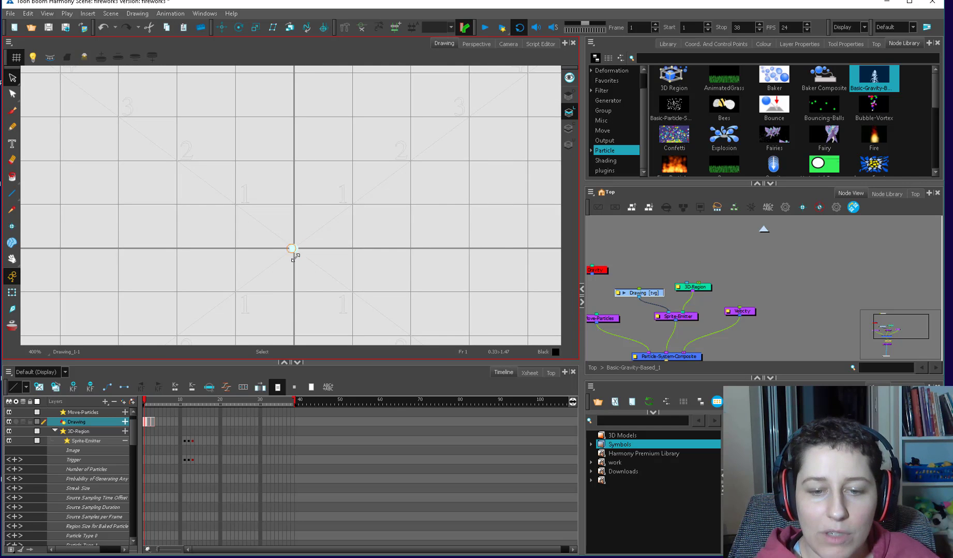
left_click_drag(295, 257, 373, 192)
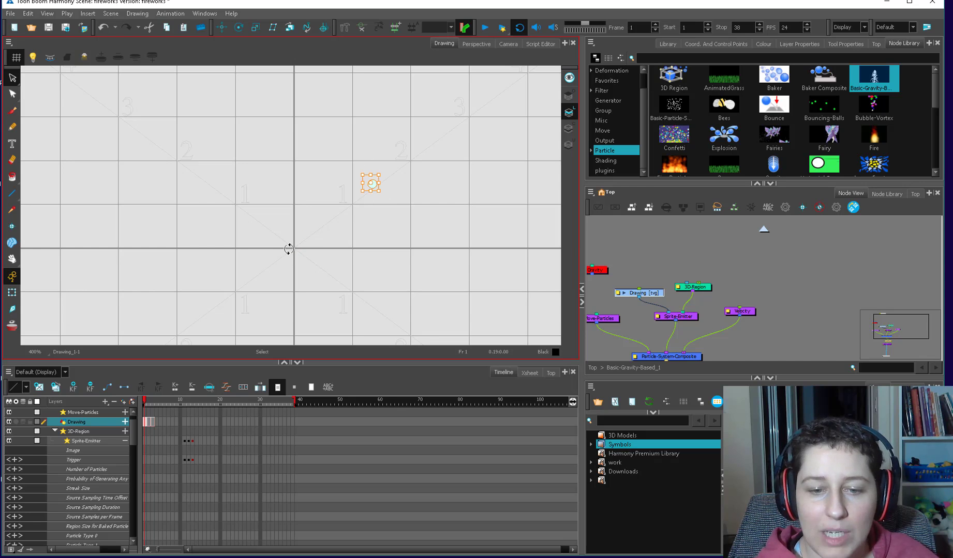
Brush black test lines over the drawing grid around the centre and the offset pale blue circle, and try selecting part of them
key("alt+b")
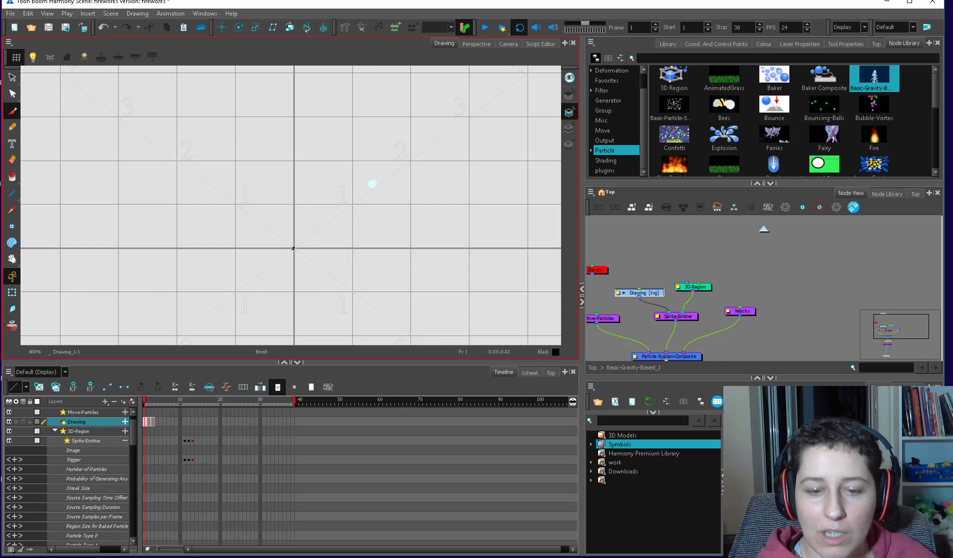
mouse_move(348, 177)
left_mouse_down()
mouse_move(372, 180)
mouse_move(375, 318)
mouse_move(354, 319)
left_mouse_up()
mouse_move(288, 315)
left_mouse_down()
mouse_move(207, 317)
mouse_move(204, 180)
left_mouse_up()
left_click_drag(292, 248, 365, 194)
key("alt+s")
left_click_drag(213, 213, 191, 186)
Undo the test brush lines and the pale blue circle's move away from the grid centre, and check its position against the grid
key("ctrl+z")
key("ctrl+z")
key("ctrl+z")
key("ctrl+z")
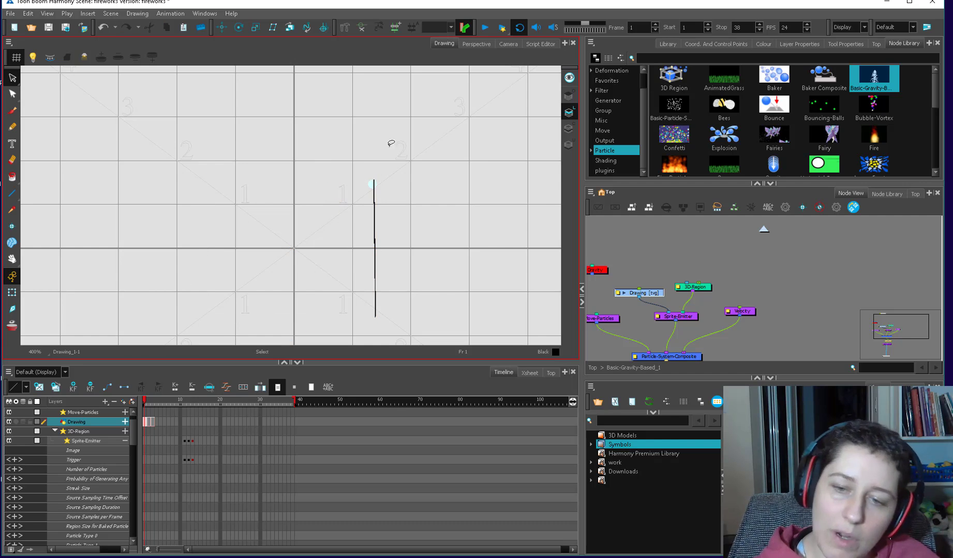
key("ctrl+z")
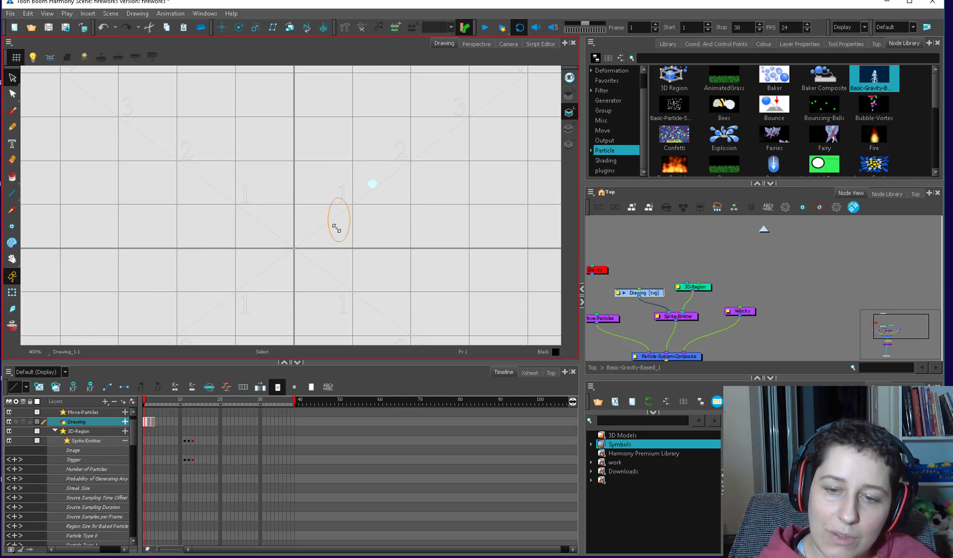
key("ctrl+z")
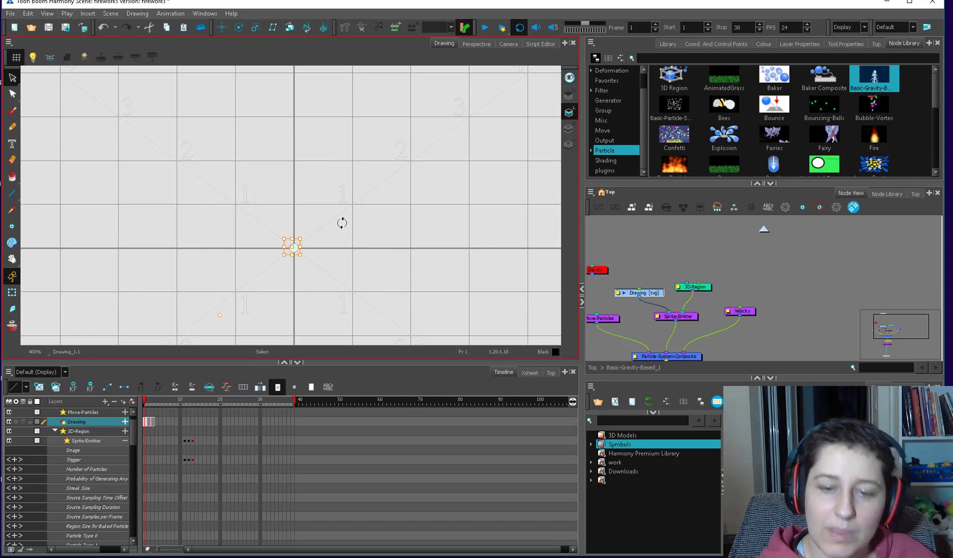
left_click(16, 57)
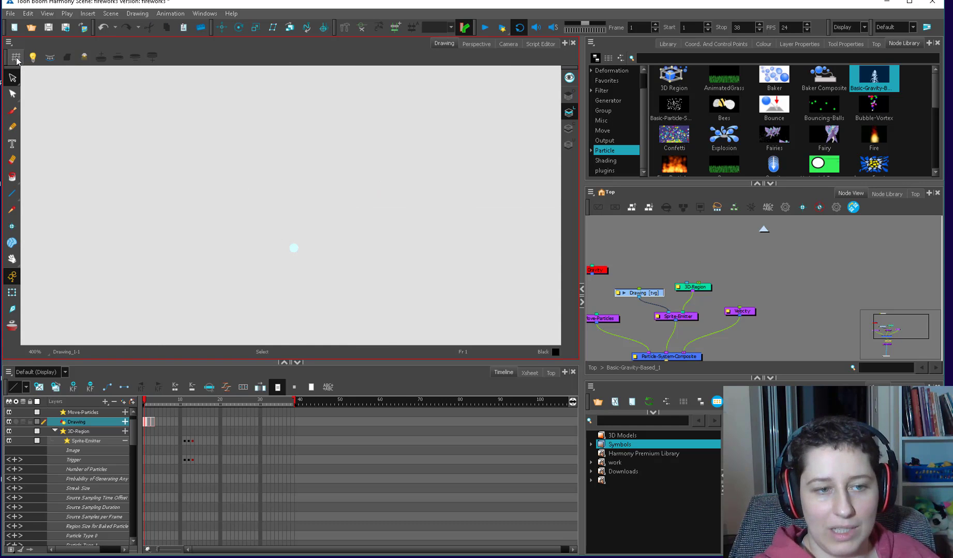
left_click(16, 57)
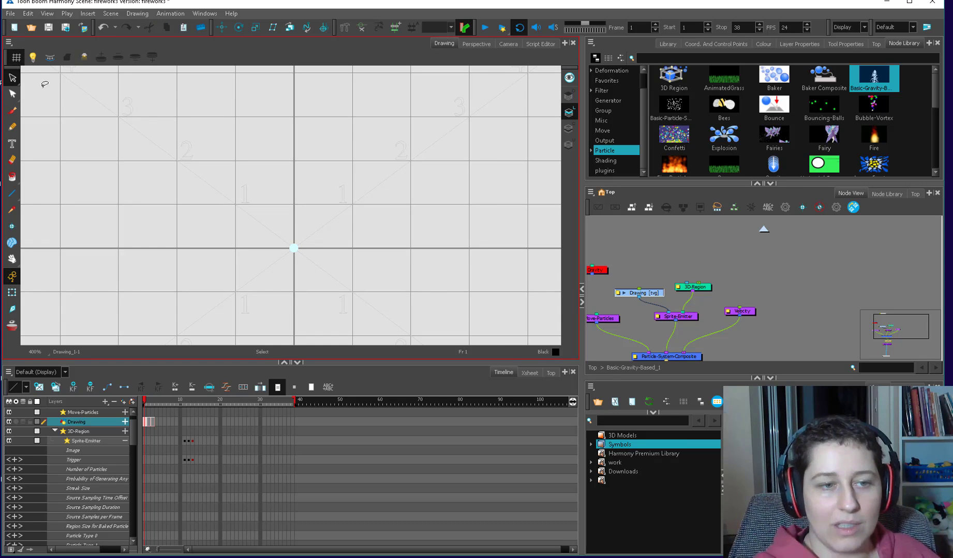
Play back the particle burst in the Camera view and show frame 17 in the rendered preview
right_click(347, 202)
mouse_move(484, 359)
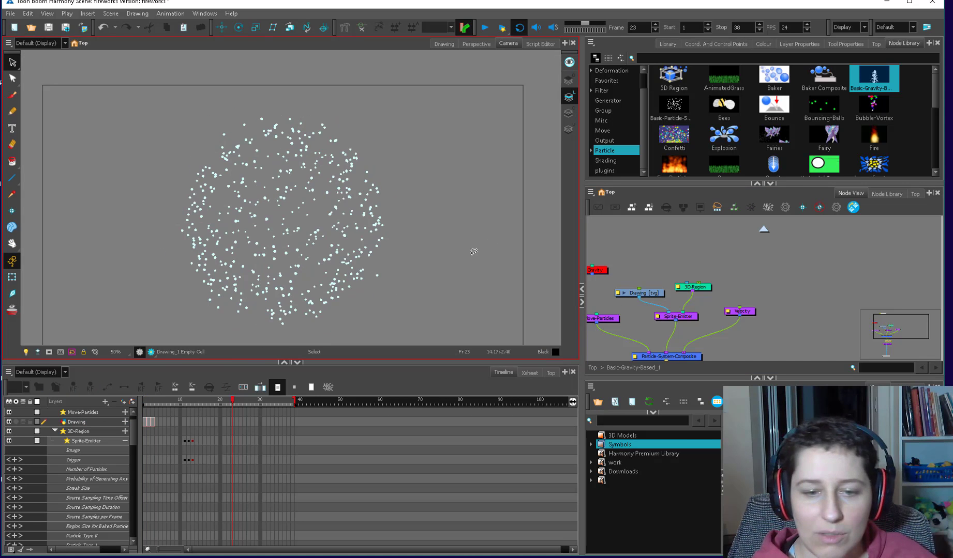
mouse_move(232, 402)
left_mouse_down()
mouse_move(188, 408)
mouse_move(262, 407)
mouse_move(232, 409)
left_mouse_up()
left_click(484, 27)
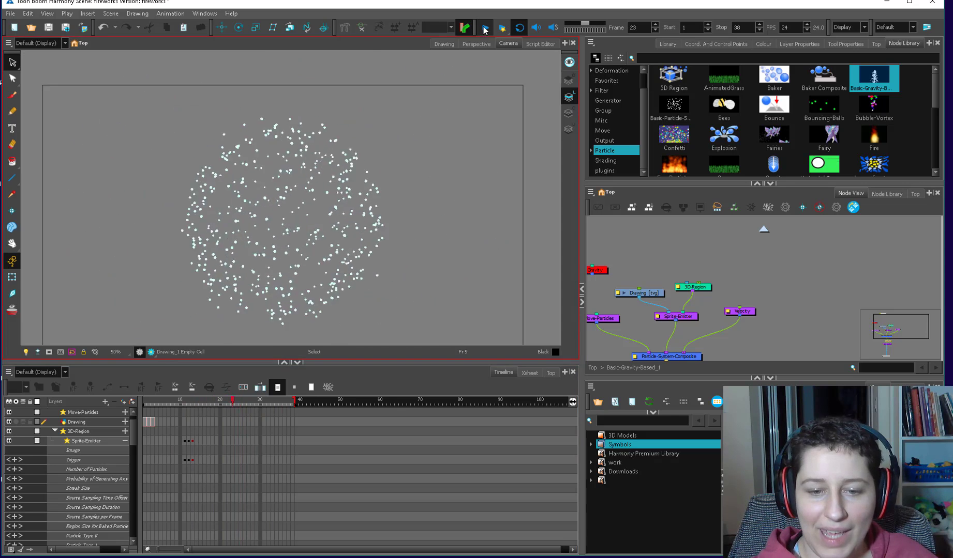
left_click(484, 27)
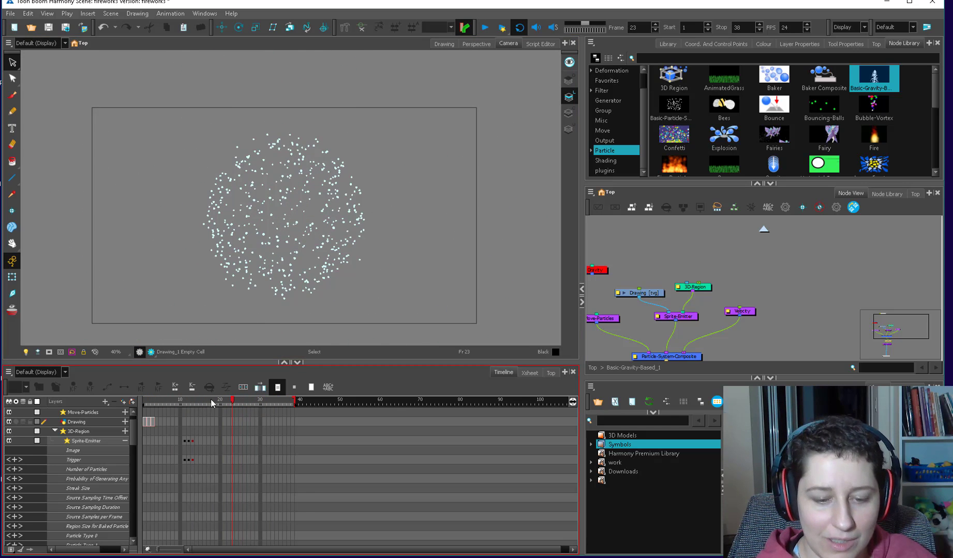
scroll(291, 186, "up", 1)
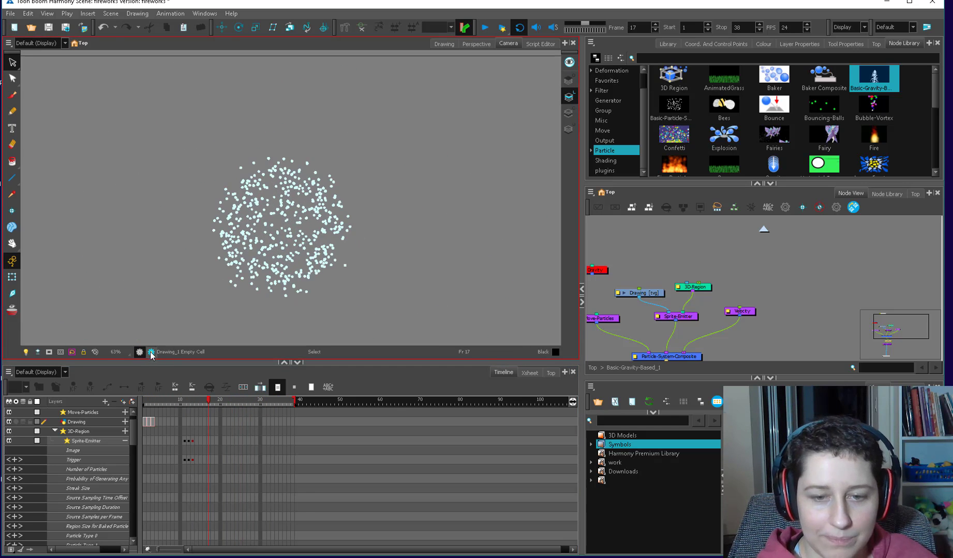
left_click(151, 352)
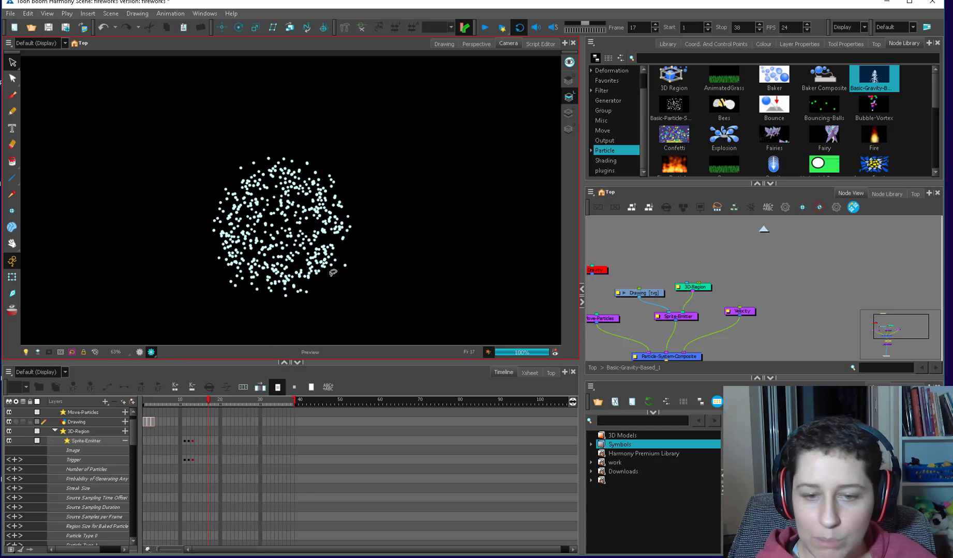
Add a Glow node from the Favorites and insert it between the Particle-Visualizer and the Multi-Port-Out
scroll(627, 97, "up", 1)
left_click(627, 99)
left_click(786, 326)
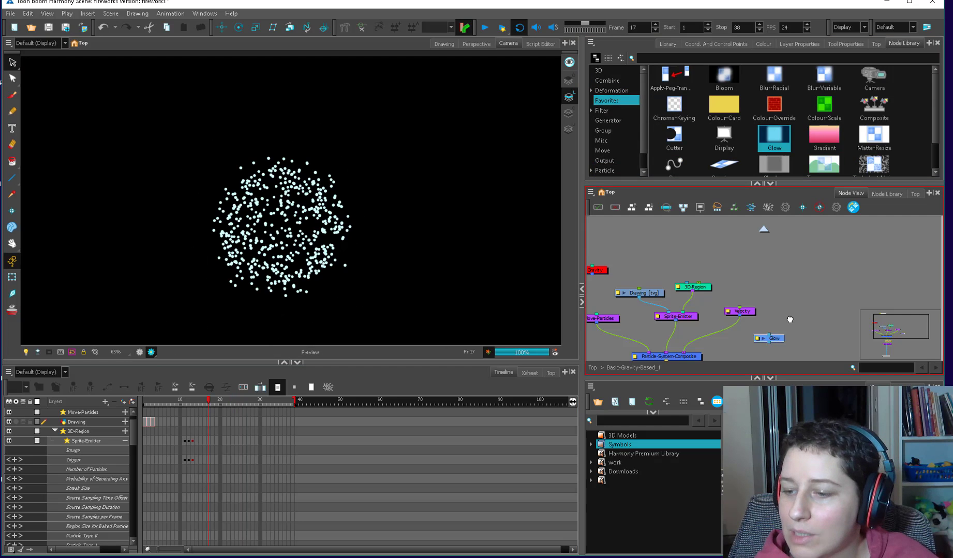
scroll(778, 282, "down", 3)
scroll(686, 361, "down", 2)
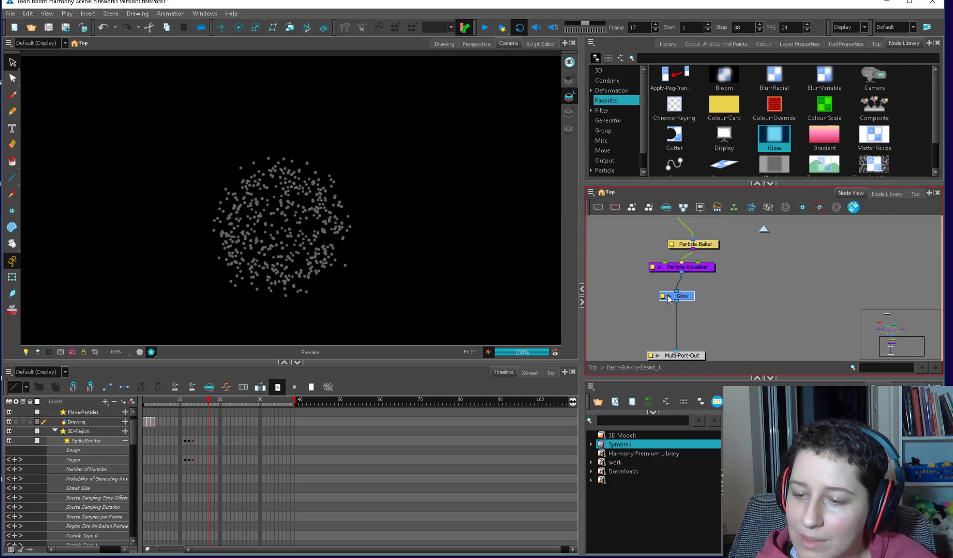
Make the Glow use the source colour, set its radius to 1.7 and raise its intensity to brighten the particles
double_click(674, 296)
left_click(645, 279)
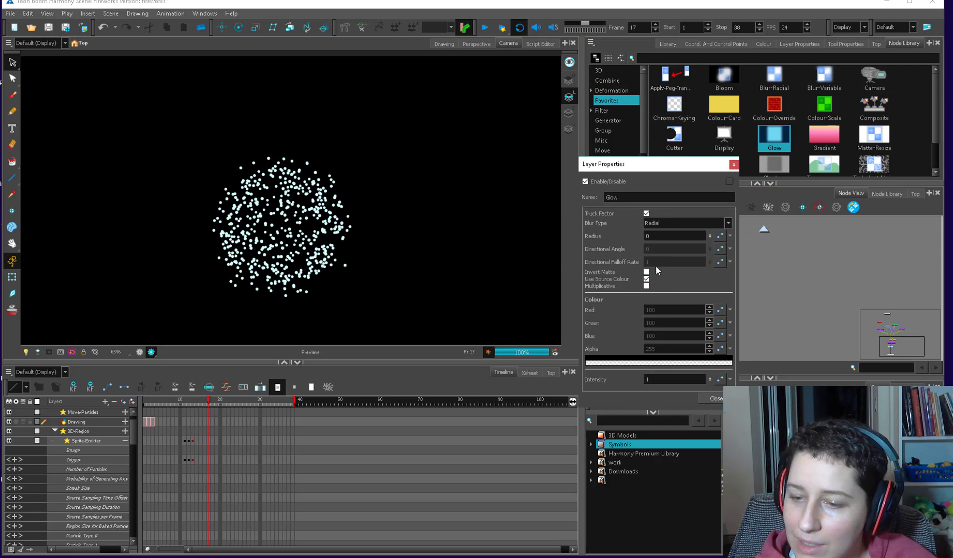
left_click_drag(709, 236, 708, 219)
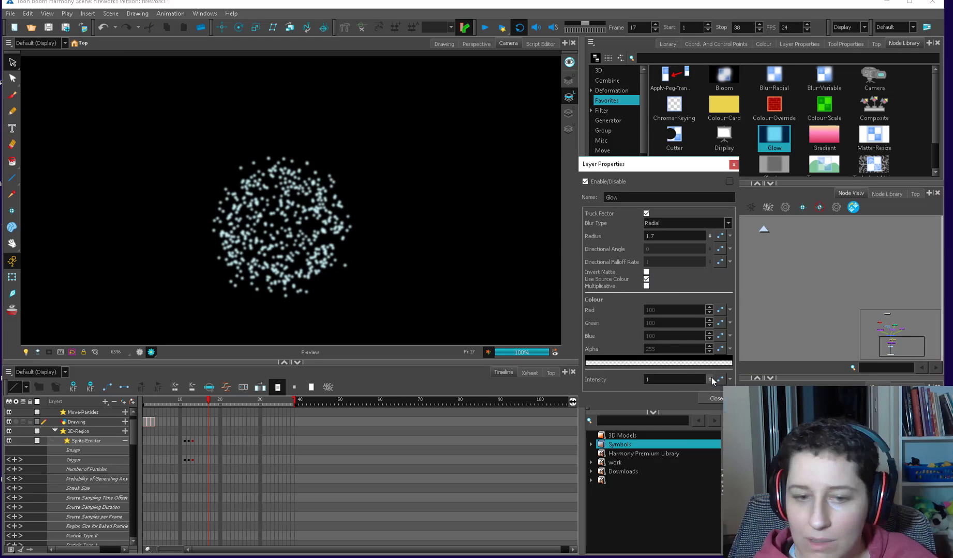
left_click_drag(711, 375, 673, 393)
left_click(704, 400)
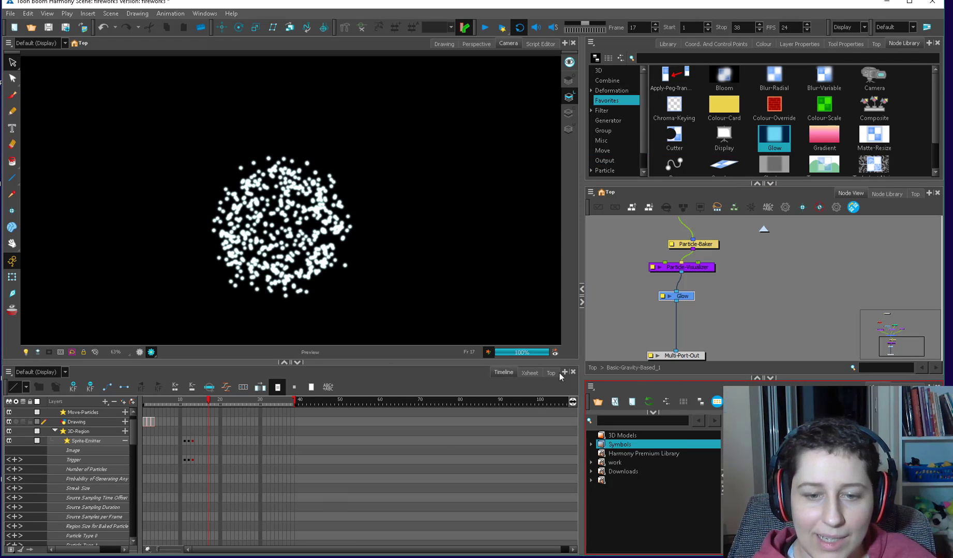
left_click(625, 320)
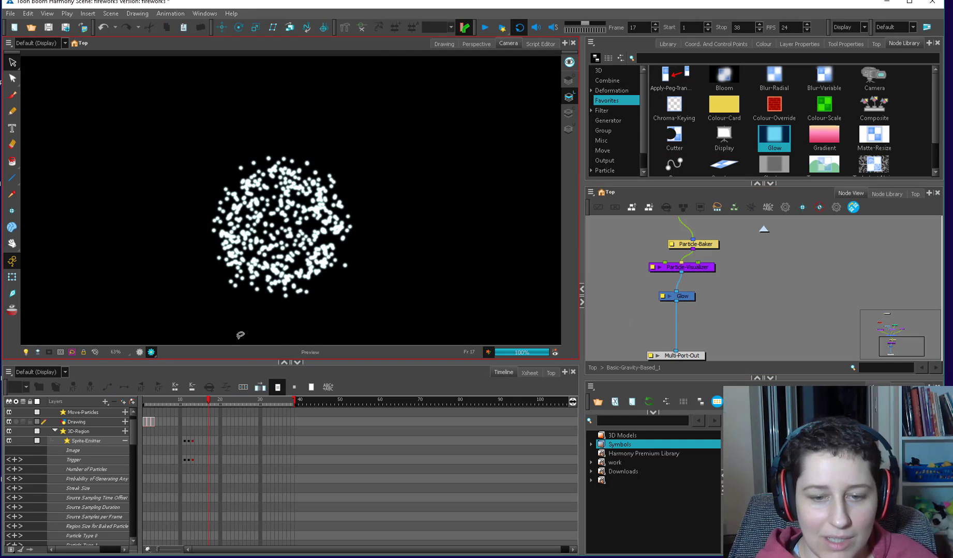
left_click_drag(726, 290, 715, 338)
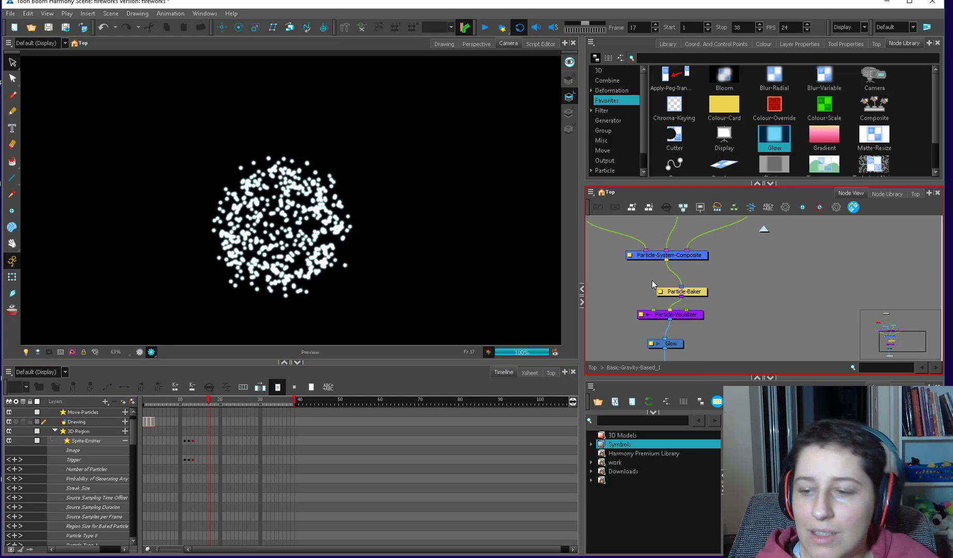
scroll(653, 280, "up", 5)
left_click_drag(706, 305, 702, 306)
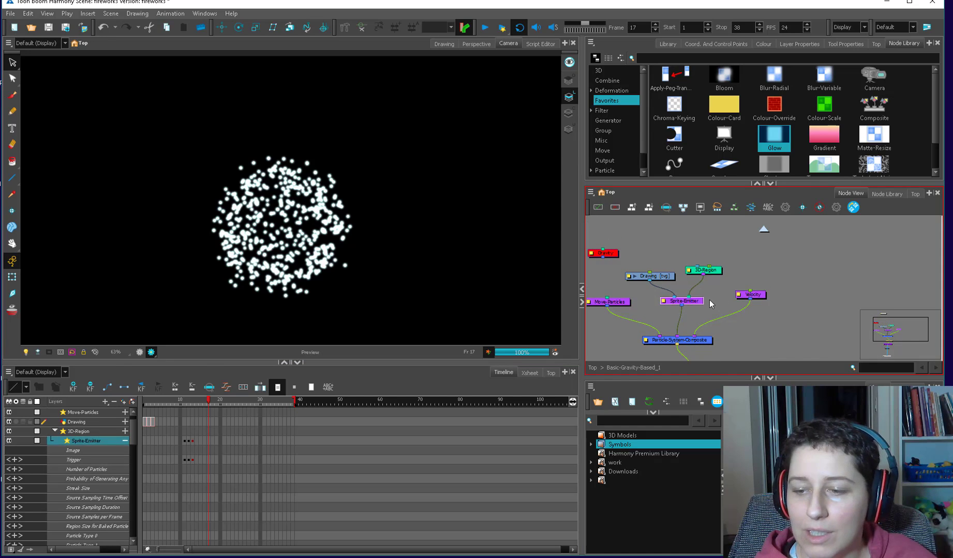
left_click(718, 283)
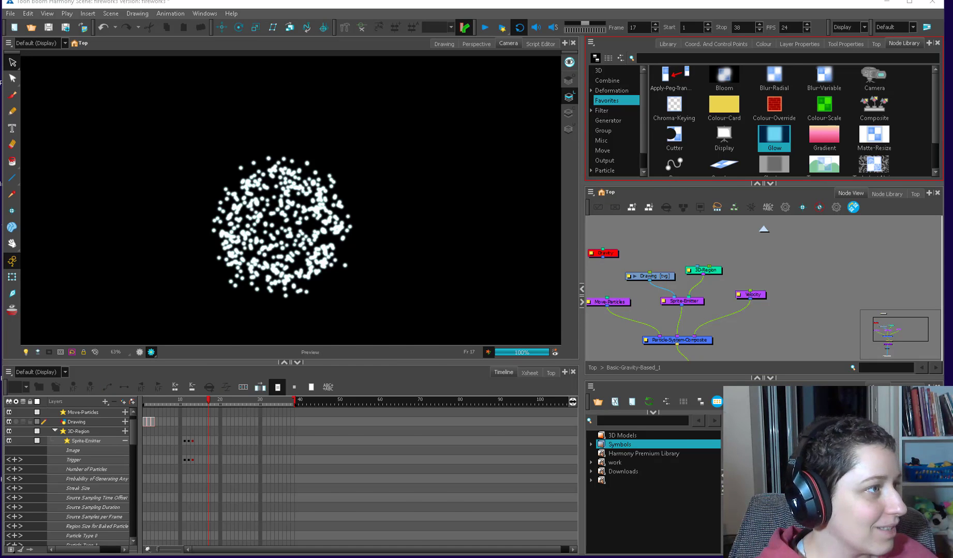
Switch to the browser's Google image results for fireworks and examine several reference photos of the bursts before returning to Harmony
key("alt+Tab")
left_click(207, 401)
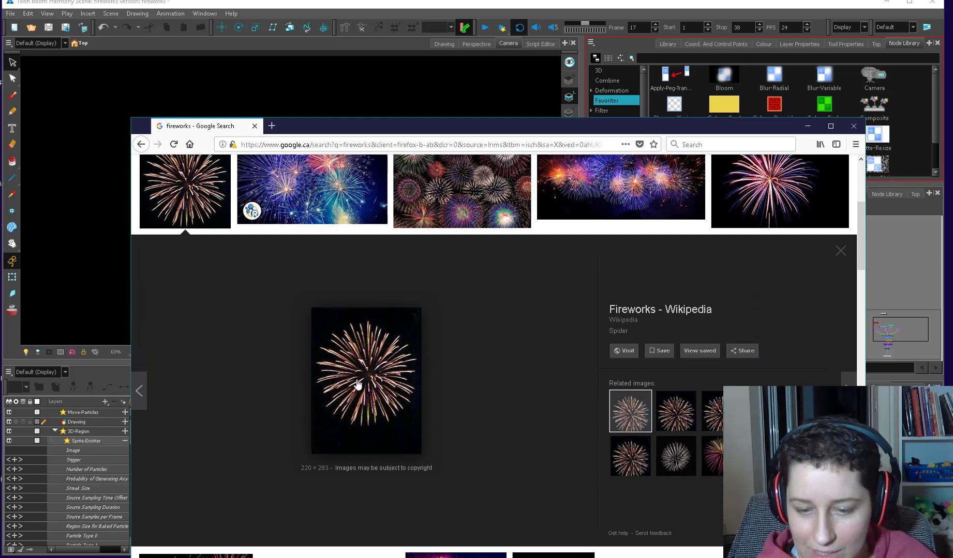
left_click(684, 416)
left_click(718, 420)
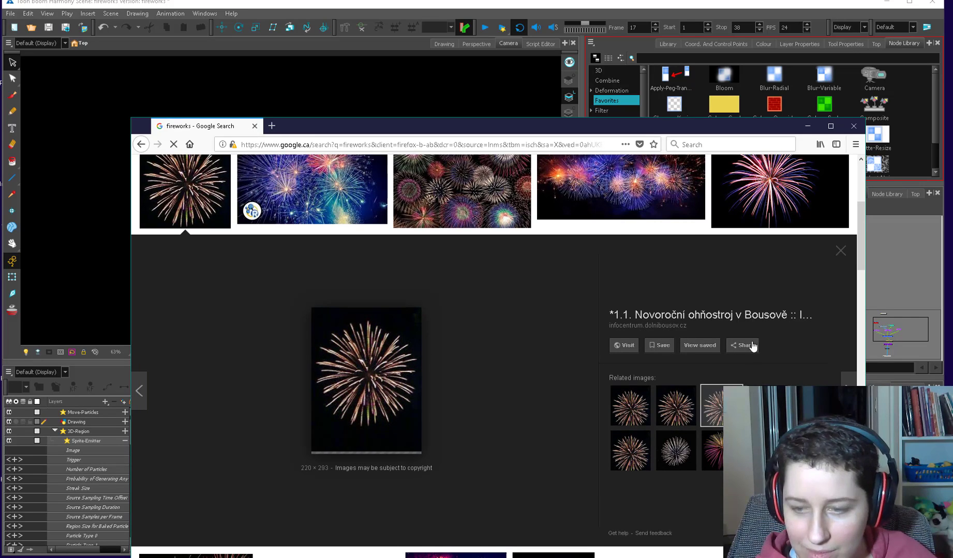
left_click(648, 190)
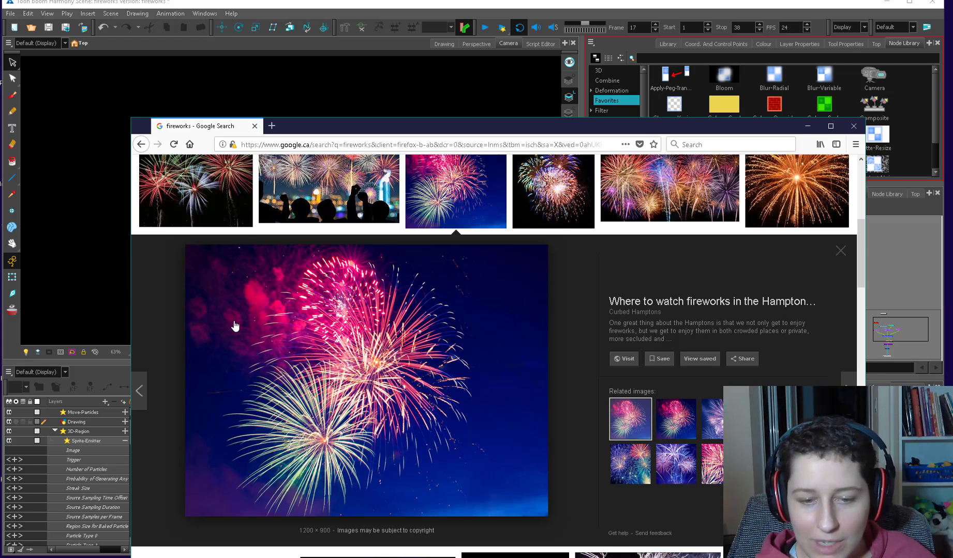
key("alt+Tab")
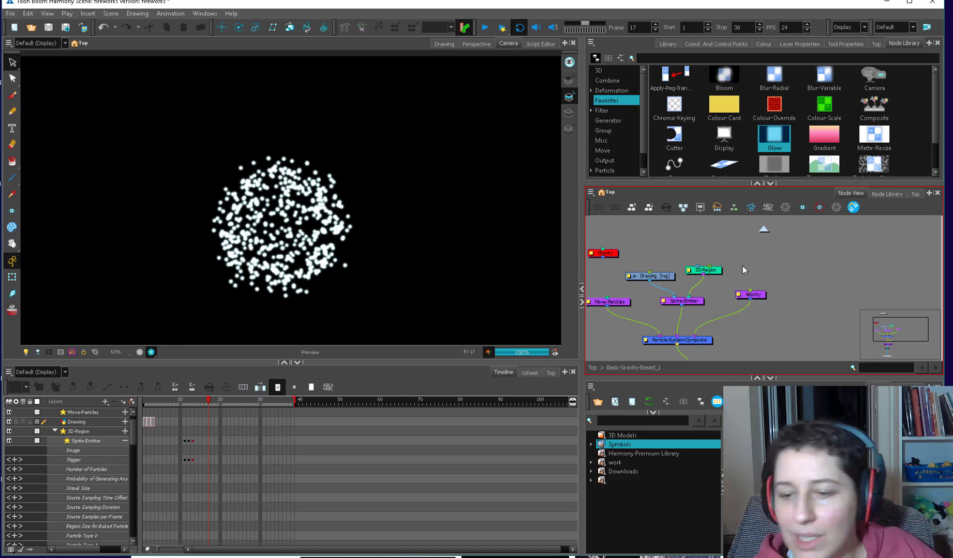
Check the Sprite-Emitter's generation properties and search the node library for "dre" to look at the Blur-Directional node
double_click(671, 303)
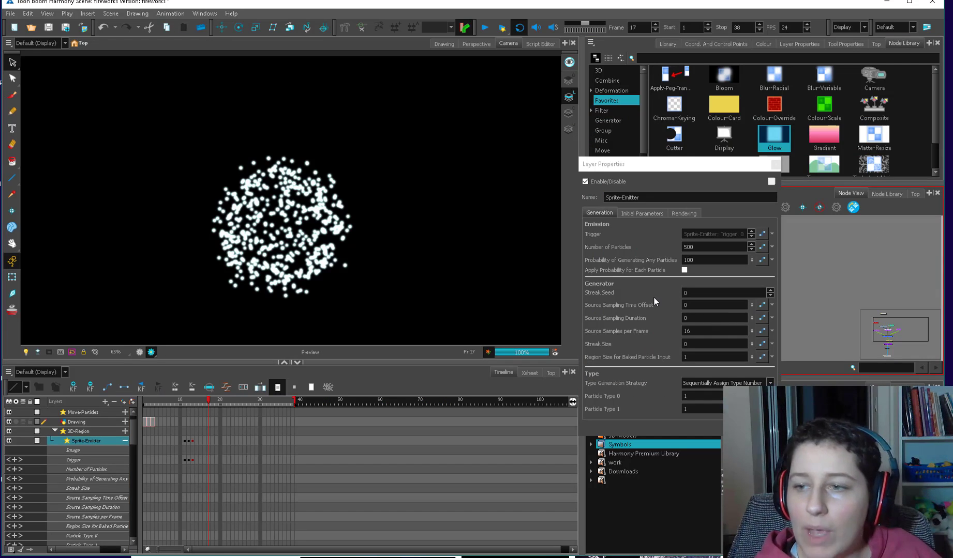
left_click(748, 58)
type("d")
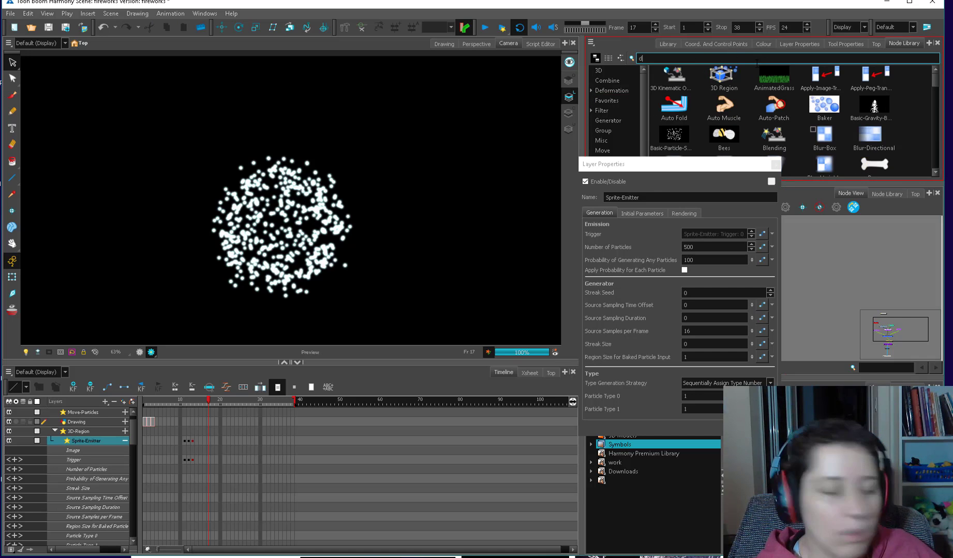
type("ire")
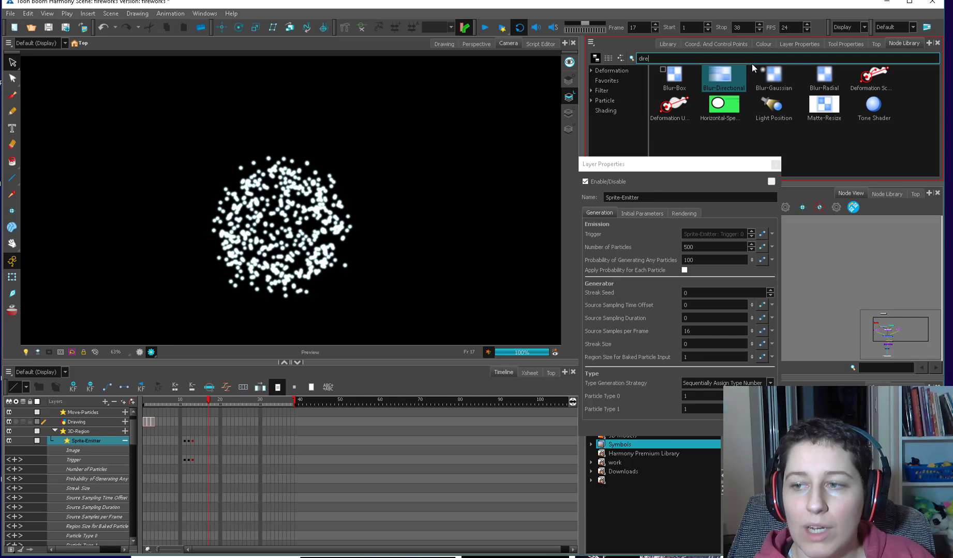
left_click(728, 42)
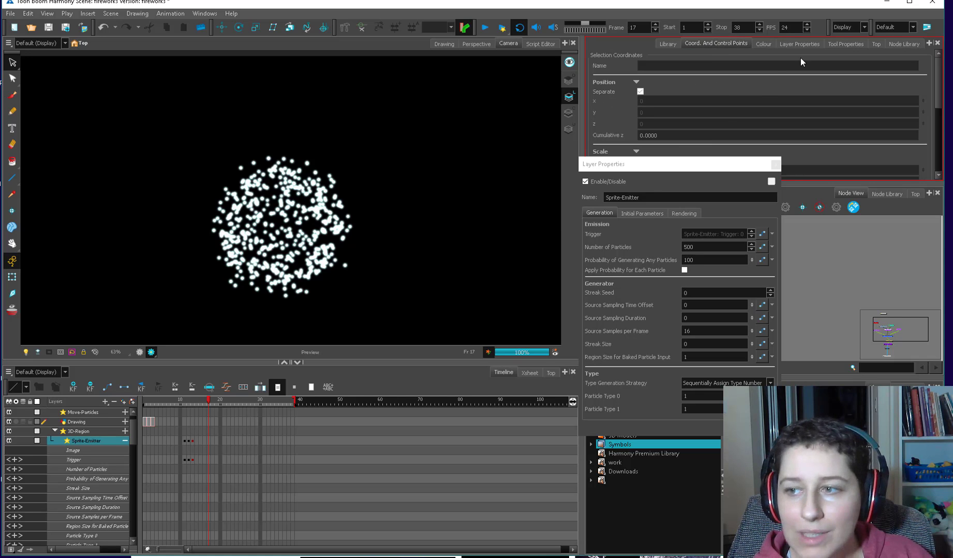
left_click(902, 43)
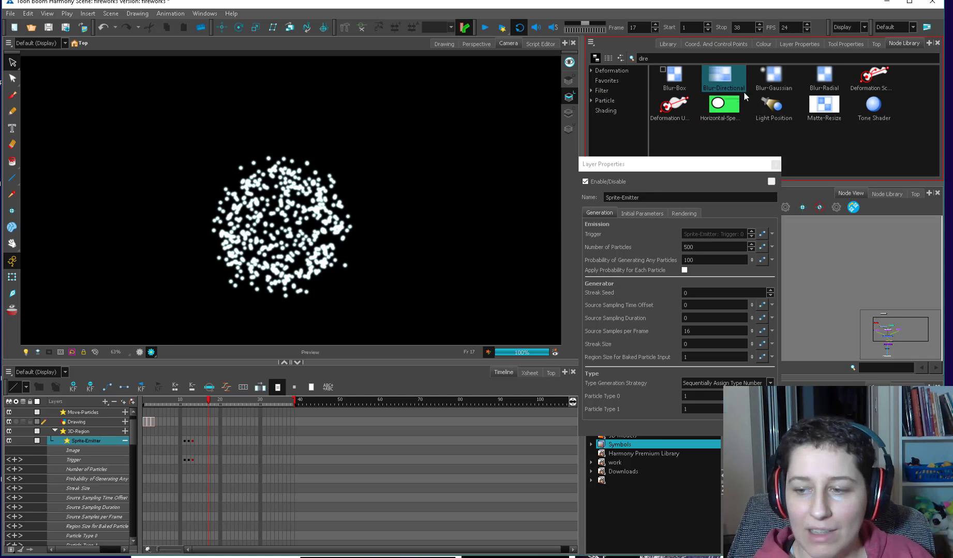
left_click(775, 164)
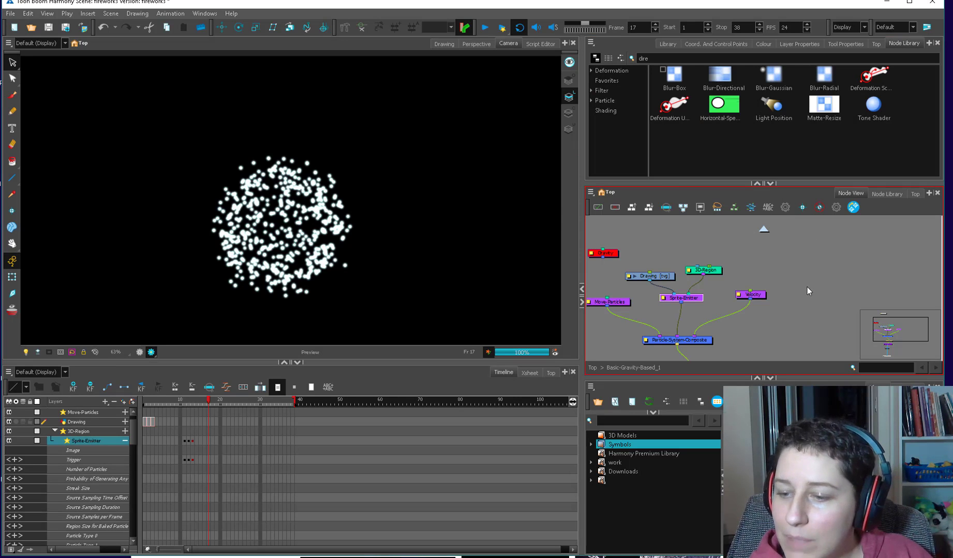
Set the Sprite-Emitter's compositing blur to Directional Blur Based on Age and preview the burst at frame 21
left_click(705, 305)
double_click(662, 298)
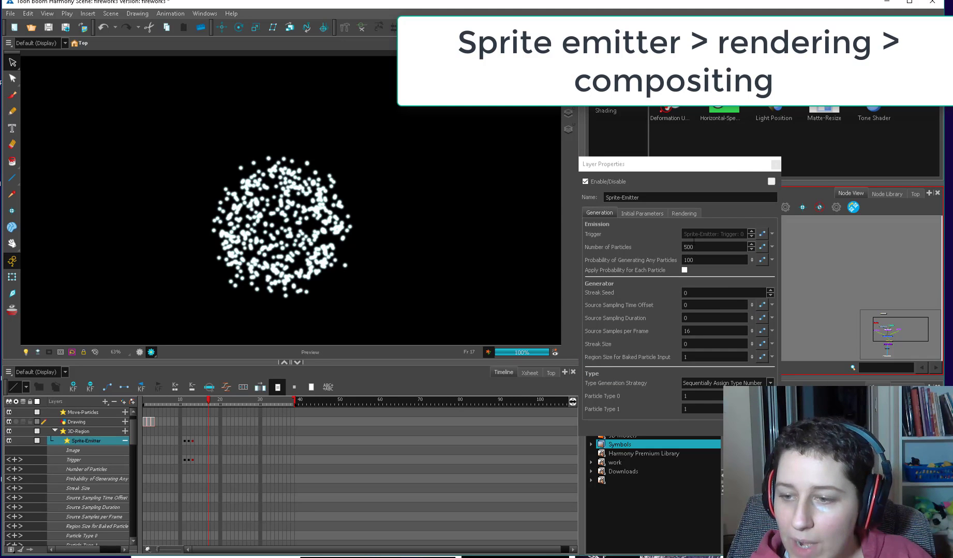
left_click(684, 213)
left_click_drag(620, 164, 569, 79)
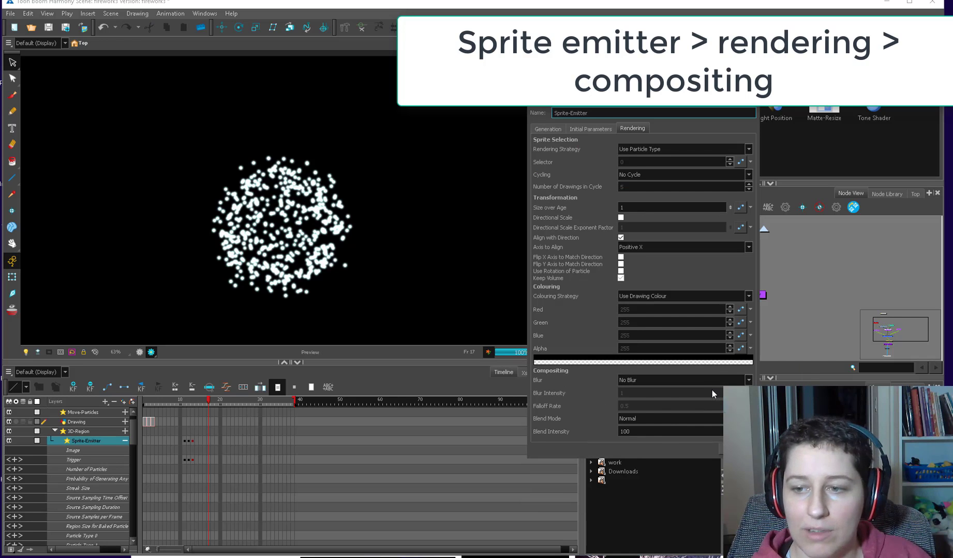
left_click(686, 382)
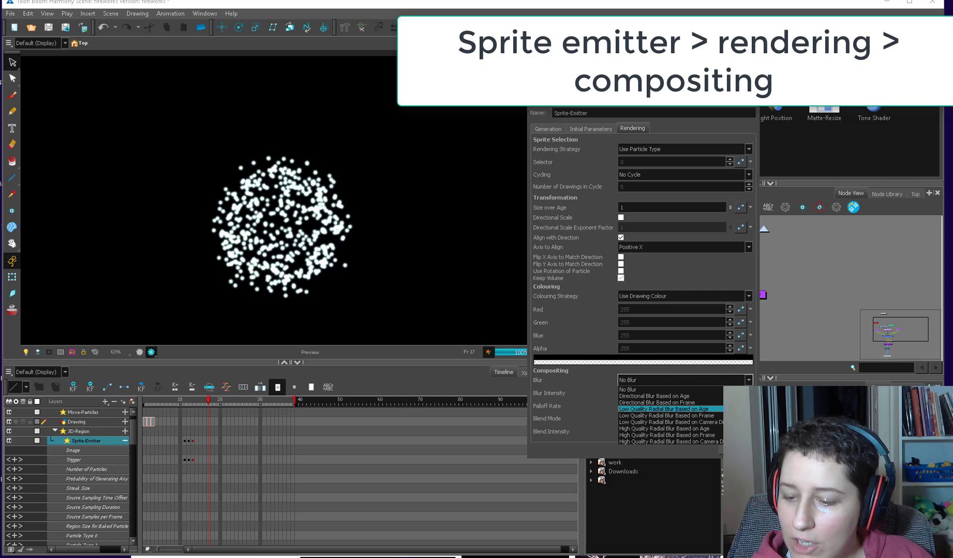
left_click(703, 396)
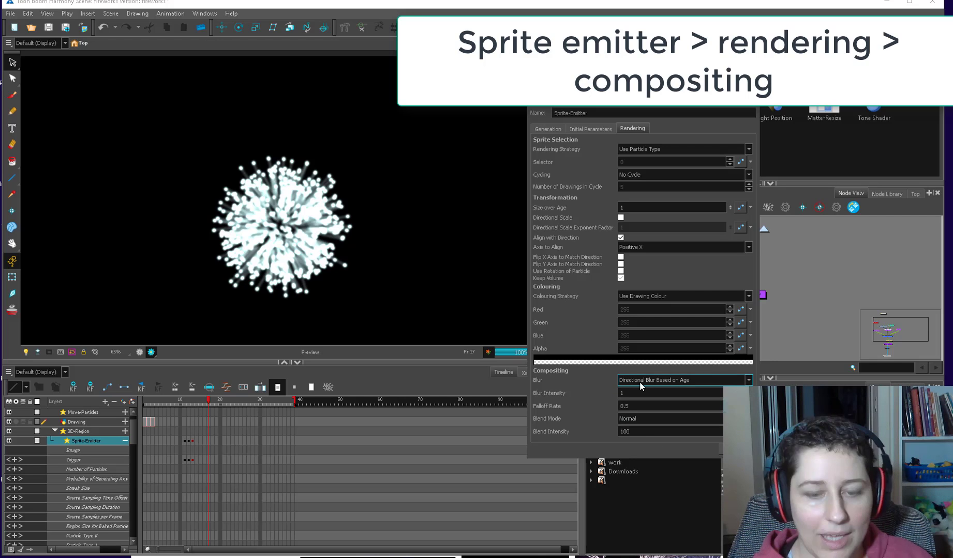
left_click(232, 408)
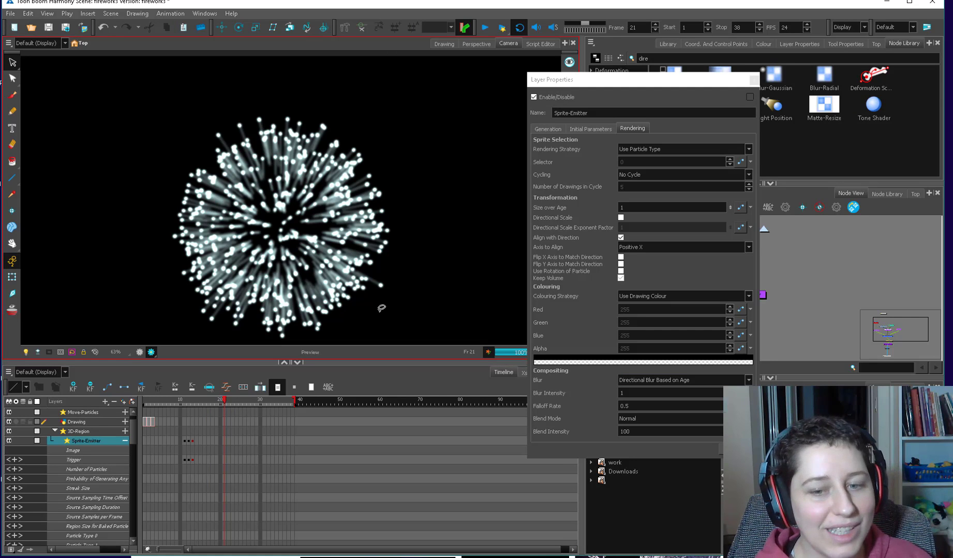
Scrub through the burst, examine its rendered trails at frame 26, and return to the unrendered view at frame 21
left_click(753, 79)
left_click(140, 352)
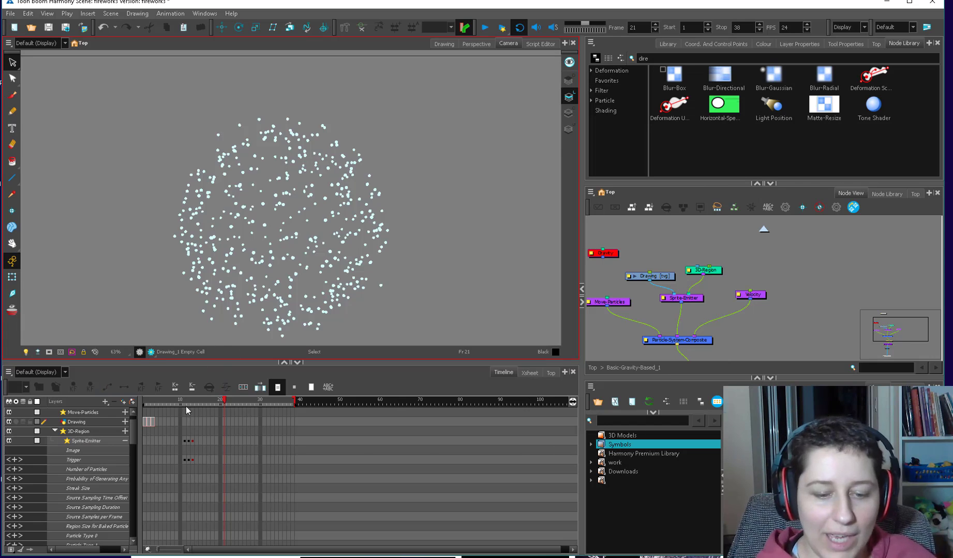
left_click_drag(185, 403, 244, 406)
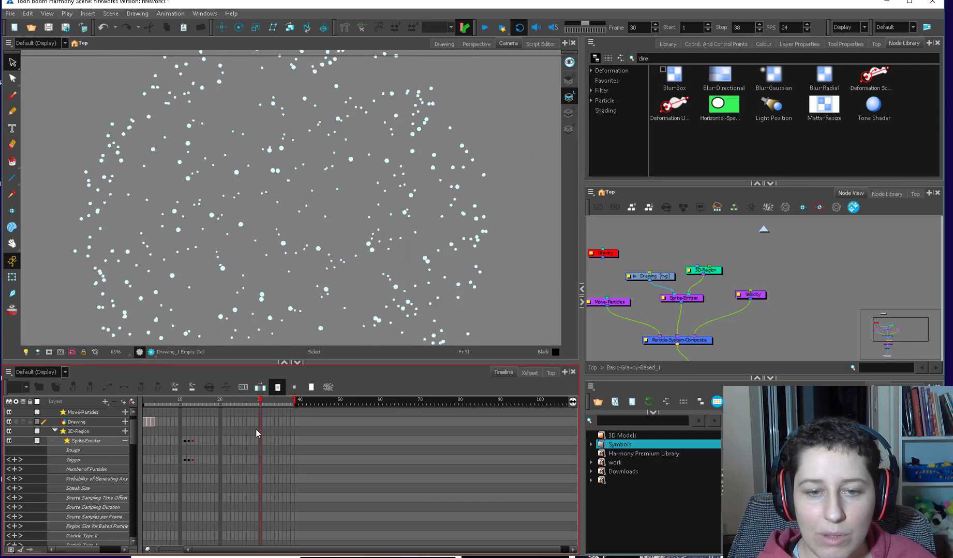
left_click(151, 352)
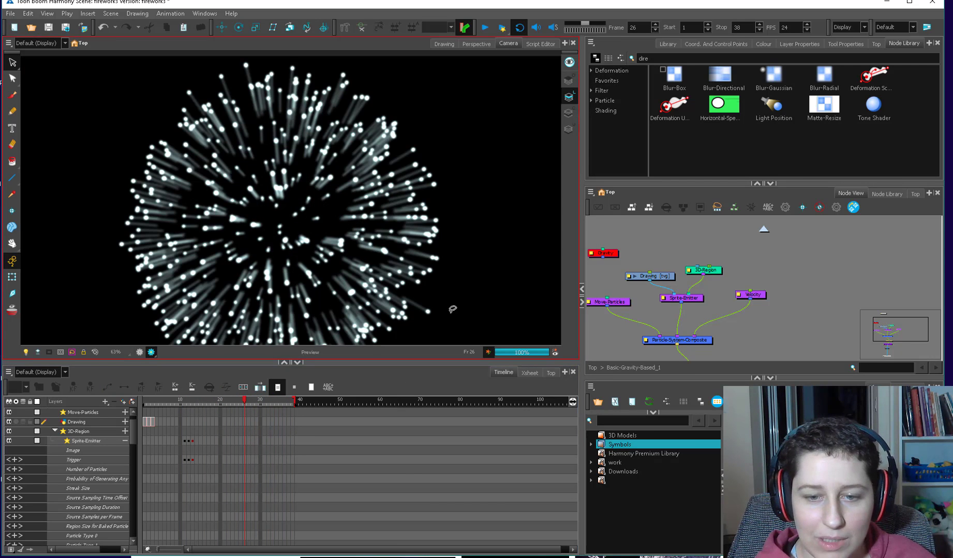
scroll(448, 310, "down", 1)
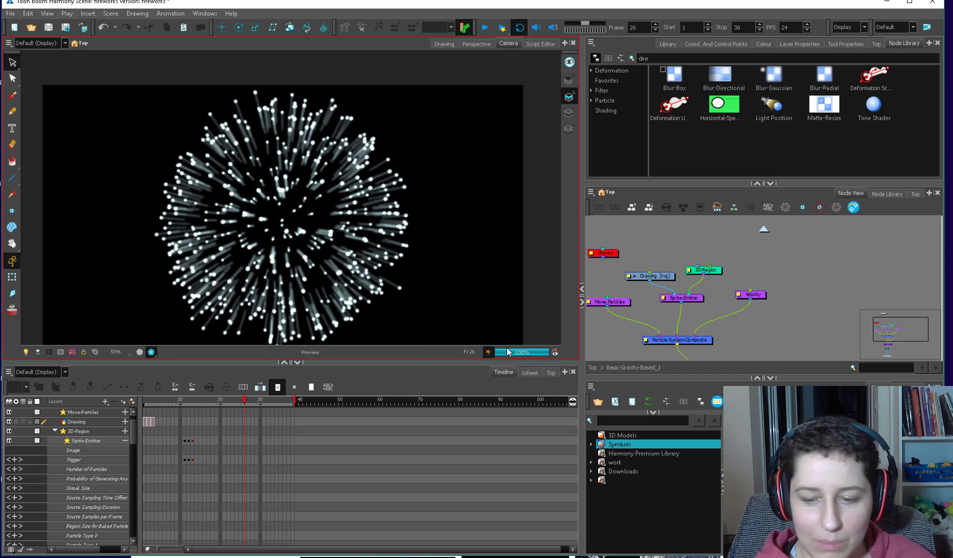
left_click(139, 353)
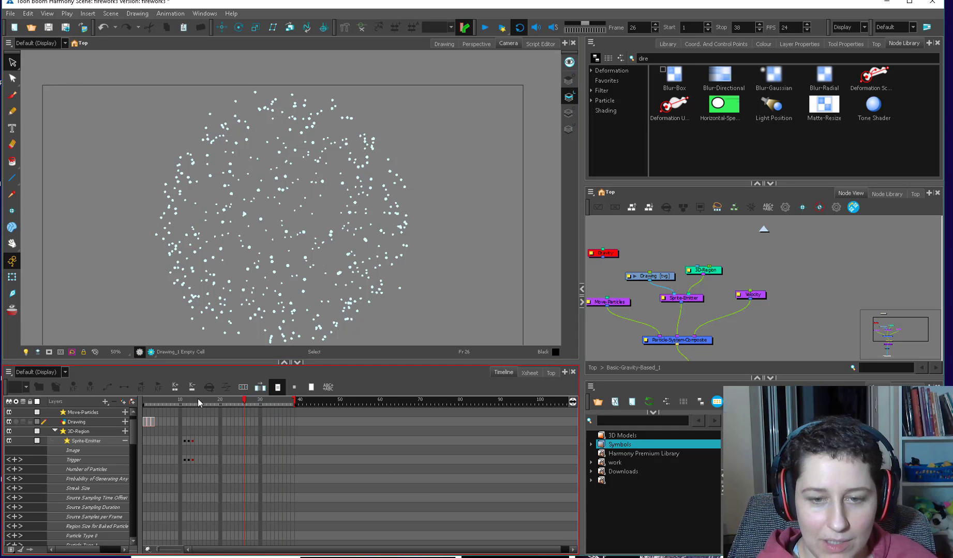
key("period")
key("period")
key("period")
left_click_drag(246, 403, 223, 403)
Find the Kill node in the node library, add it beside the Sprite-Emitter, and connect it to the Particle-System-Composite
left_click(686, 70)
double_click(643, 57)
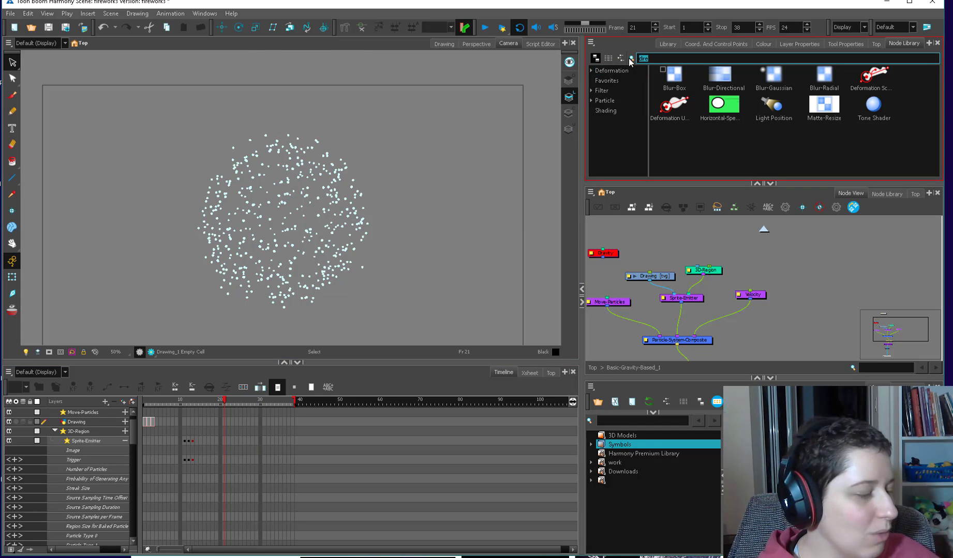
type("kill")
left_click_drag(679, 76, 630, 315)
left_click_drag(607, 305, 674, 285)
left_click_drag(653, 284, 622, 299)
left_click_drag(694, 296, 683, 282)
left_click_drag(681, 285, 734, 322)
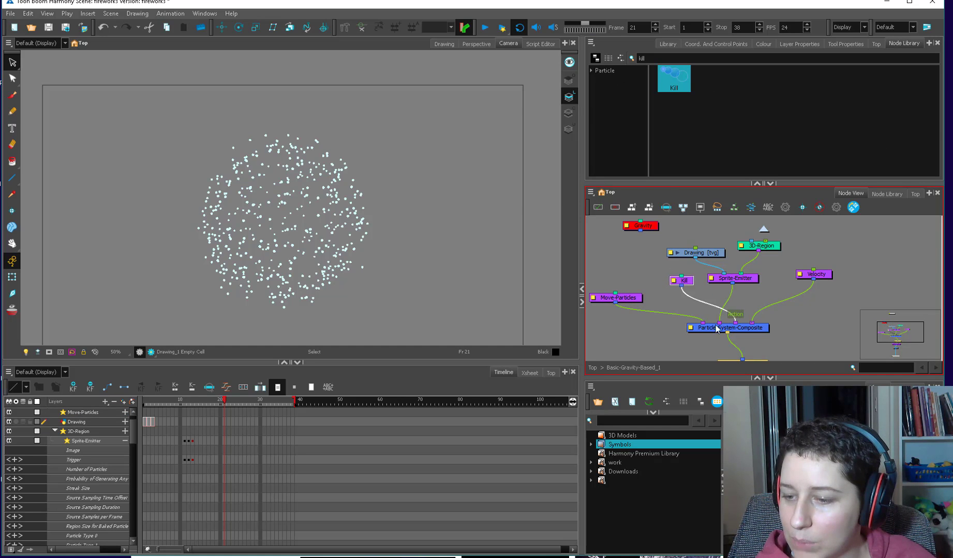
Set the Kill node to remove particles older than 25 and scrub the burst to check it
double_click(682, 280)
double_click(609, 179)
type("25")
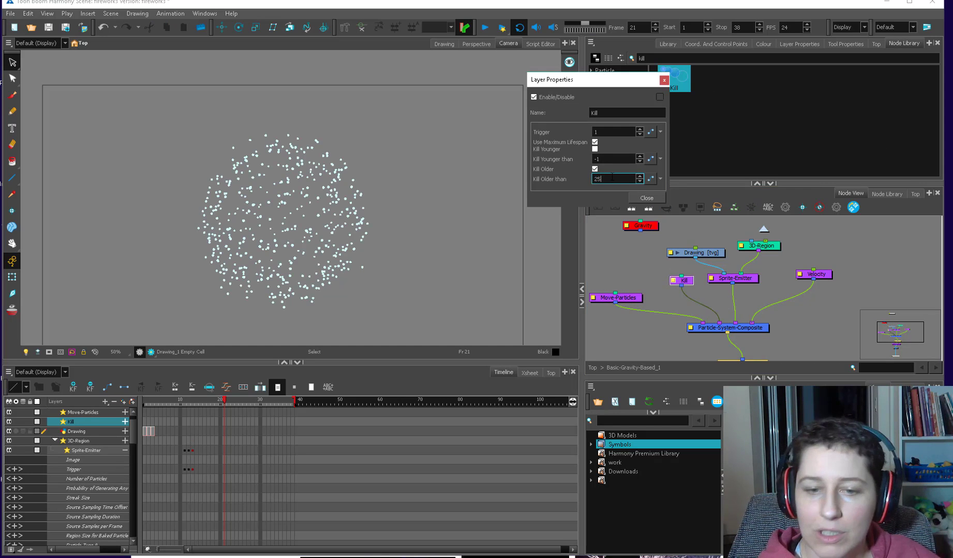
left_click(645, 197)
left_click_drag(194, 403, 273, 465)
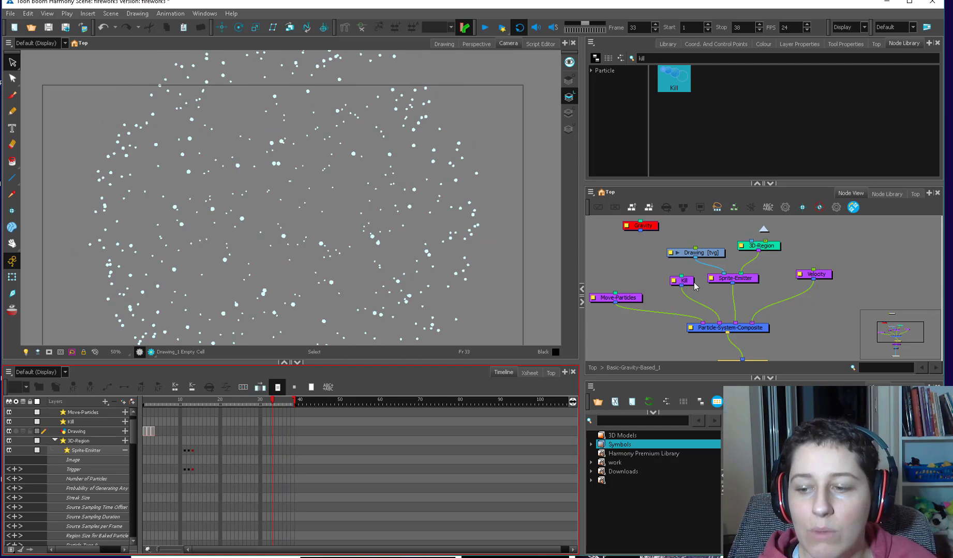
Space the Kill and Particle-System-Composite nodes slightly apart in the node network
left_click_drag(694, 282, 687, 284)
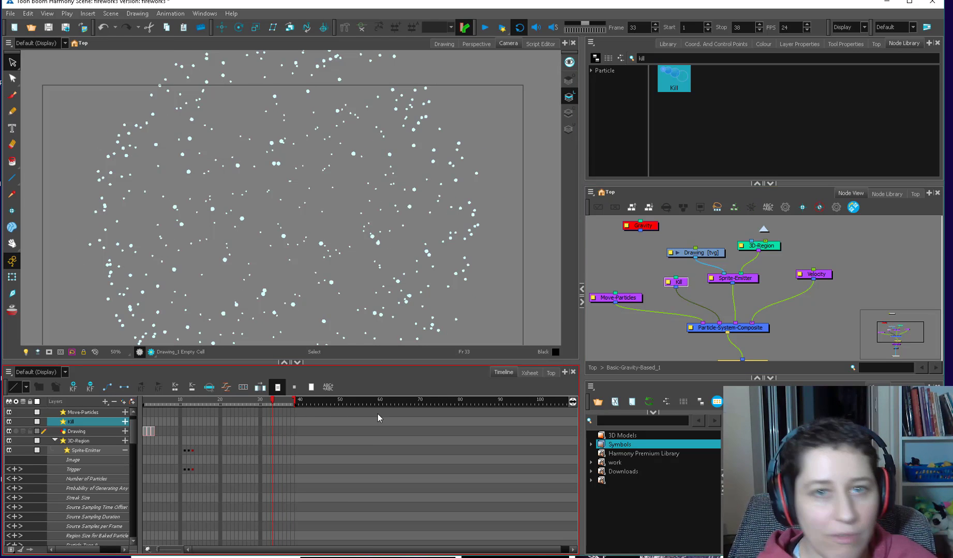
left_click_drag(743, 327, 744, 332)
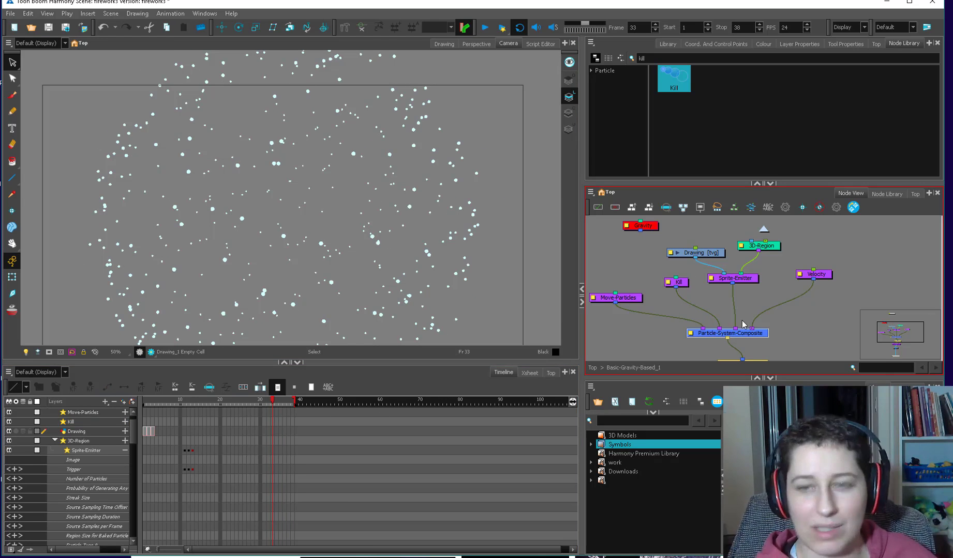
left_click_drag(678, 285, 674, 284)
scroll(675, 283, "down", 1)
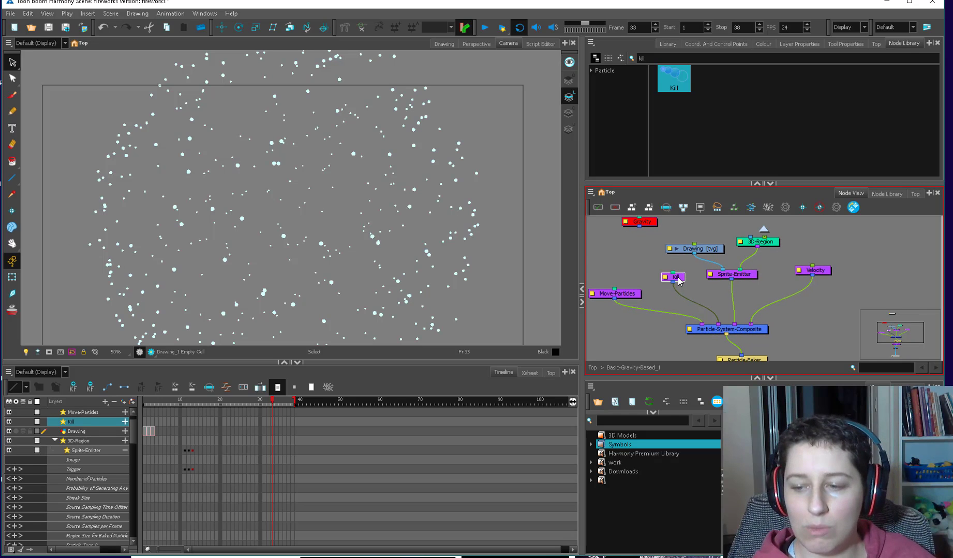
Set the Sprite-Emitter's colouring strategy to Apply Opacity Based on Age and close its properties
double_click(733, 274)
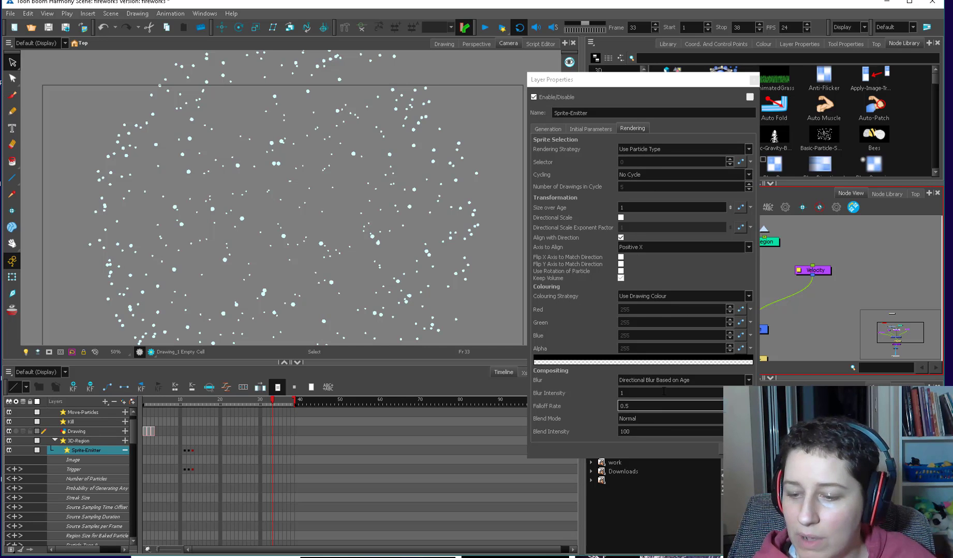
left_click(658, 297)
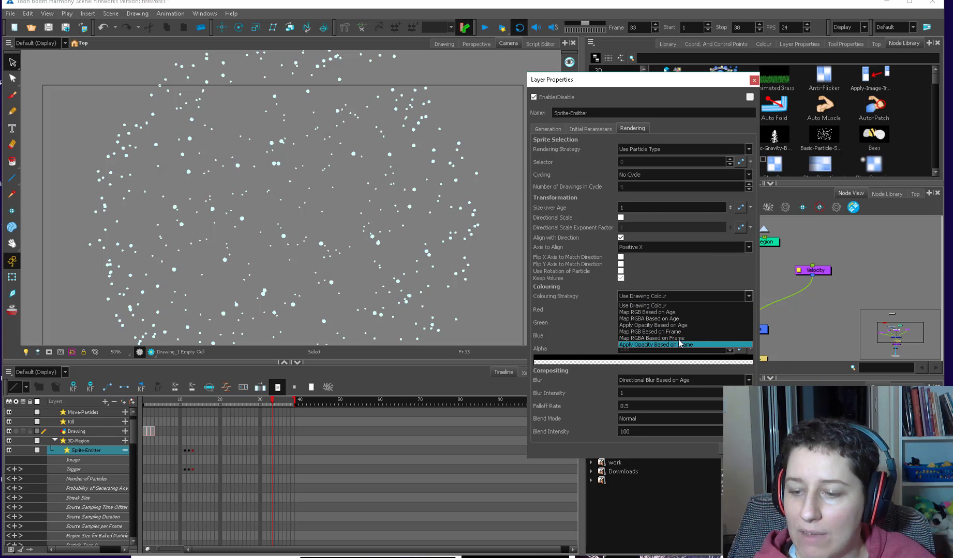
left_click(641, 325)
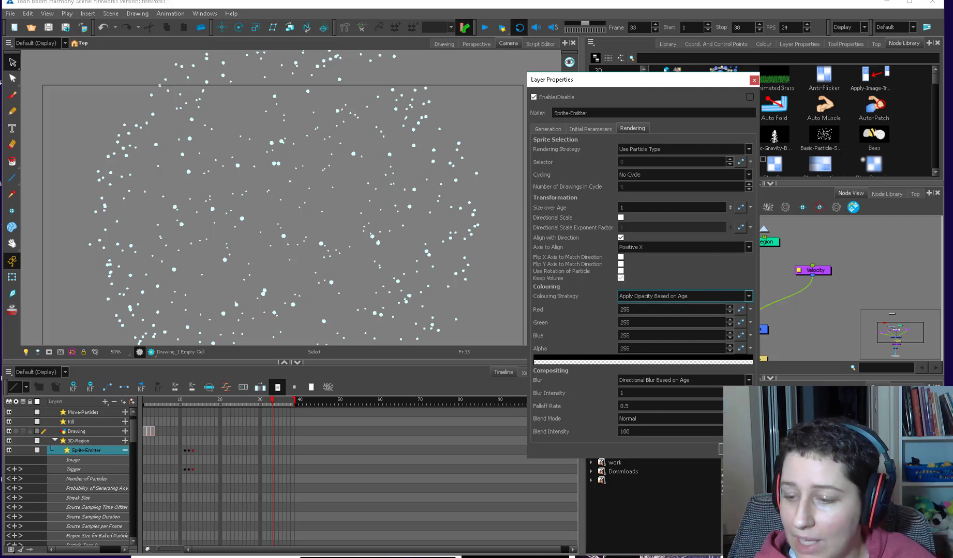
key("Escape")
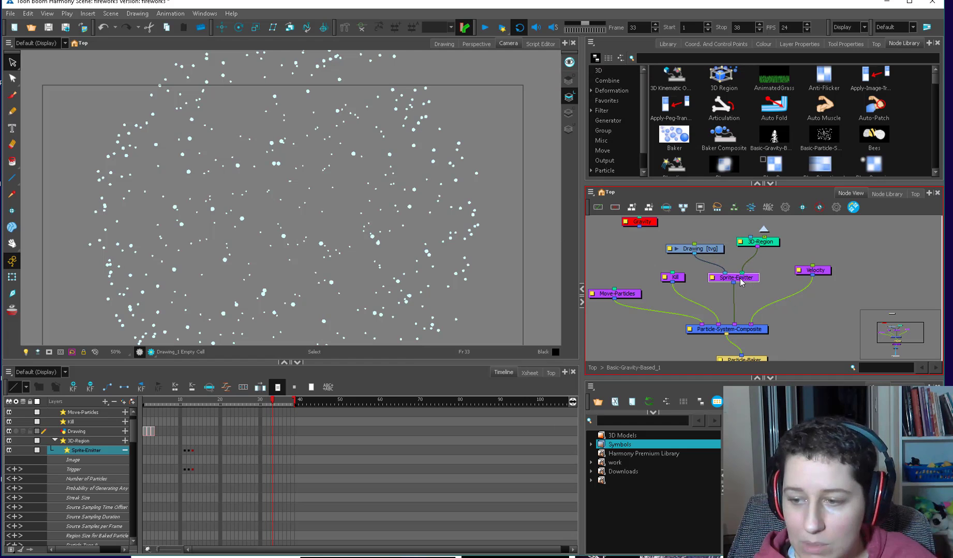
Keyframe the Sprite-Emitter's Colour: Alpha from frame 1 to frame 19
scroll(134, 442, "down", 3)
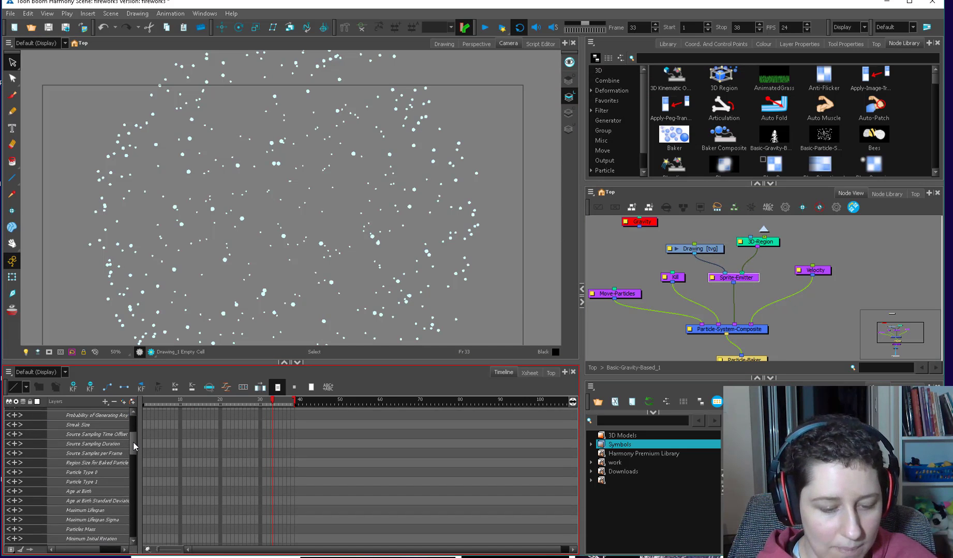
scroll(134, 442, "down", 4)
left_click(144, 481)
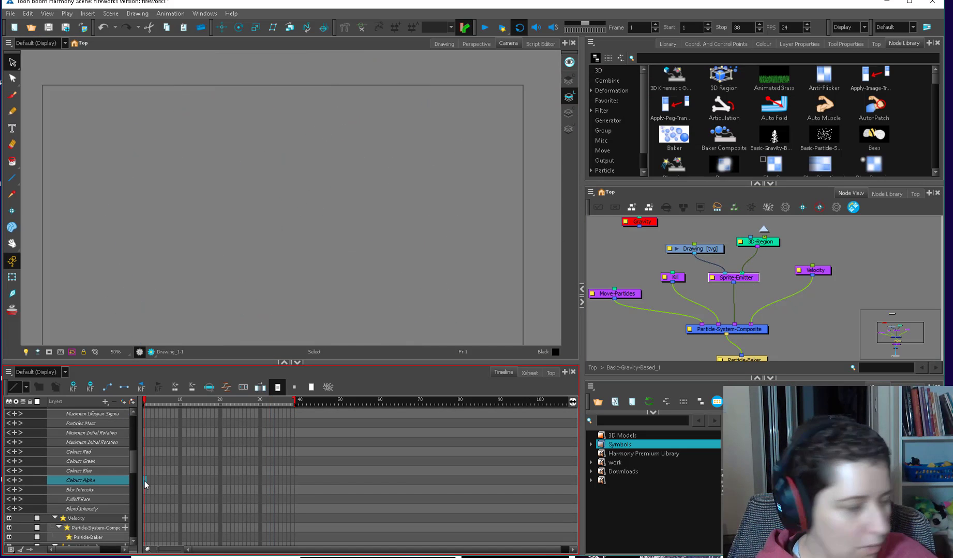
left_click(208, 483)
left_click(215, 482)
key("F6")
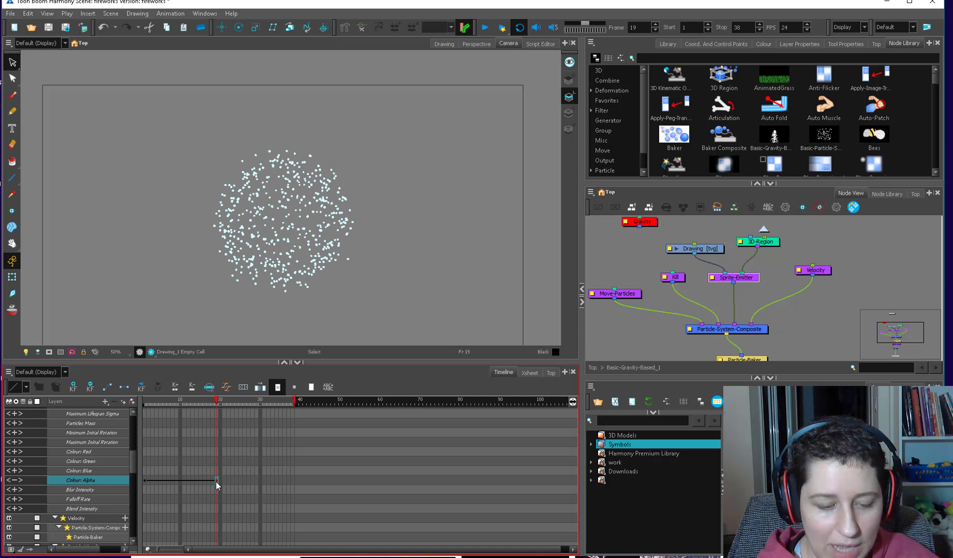
Set the alpha keyframe at frame 19 to 0 and bend the curve so opacity drops slowly before falling off
double_click(216, 482)
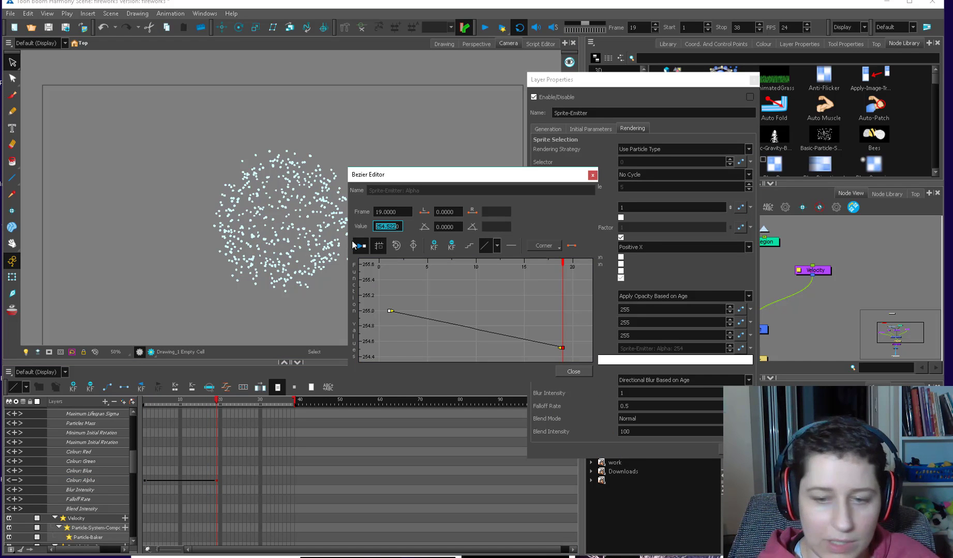
type("0")
key("Return")
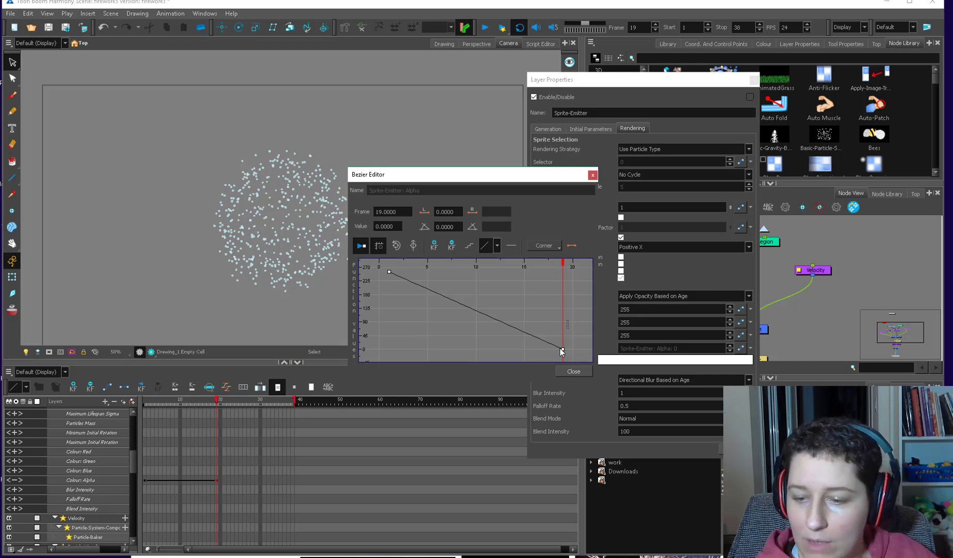
left_click_drag(562, 340, 526, 276)
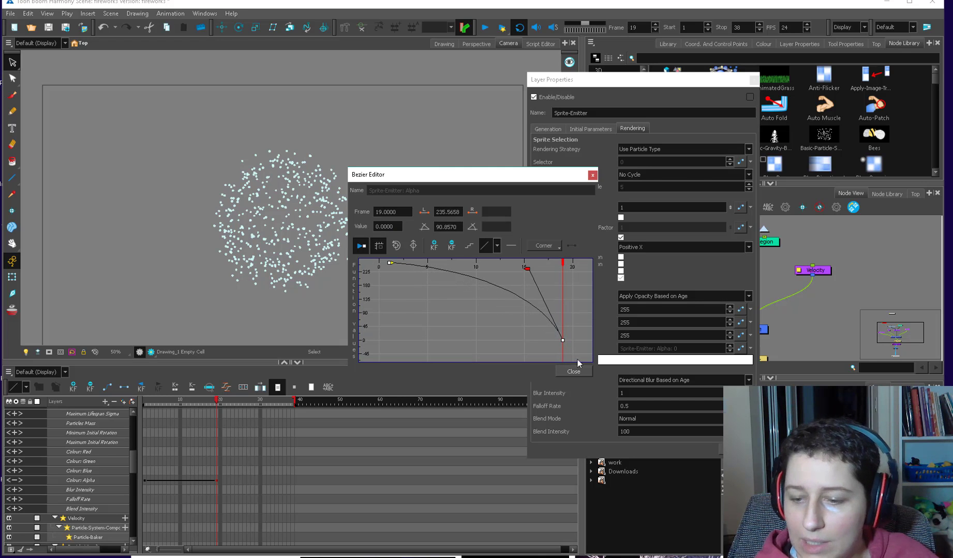
left_click(573, 371)
left_click(735, 449)
Examine the rendered fade around frame 30 and play back the rendered firework animation
left_click_drag(177, 403, 261, 404)
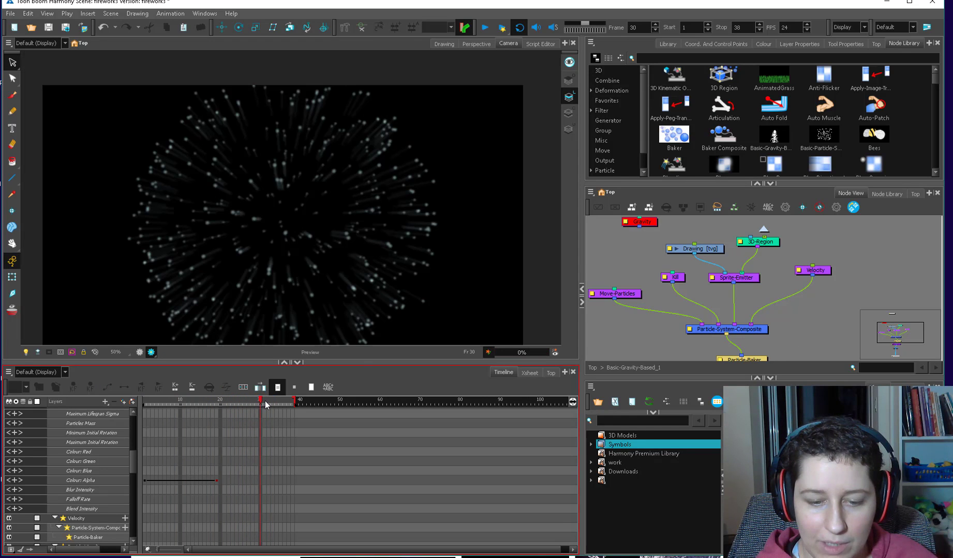
left_click(139, 353)
mouse_move(181, 403)
left_mouse_down()
mouse_move(282, 407)
mouse_move(173, 406)
left_mouse_up()
left_click(502, 28)
left_click(492, 311)
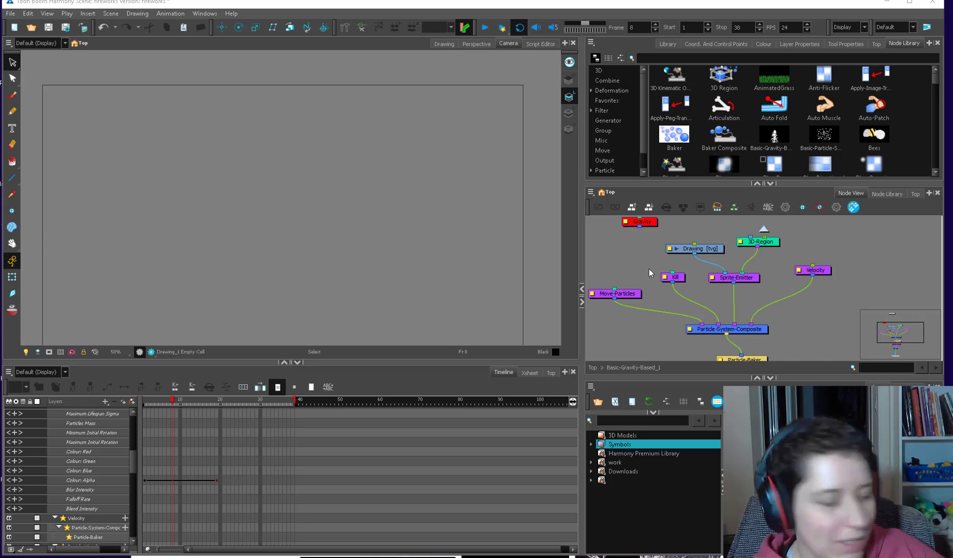
Connect a peg to the Particle-Visualizer and use Transform to scale the whole burst down at frame 19
left_click(627, 331)
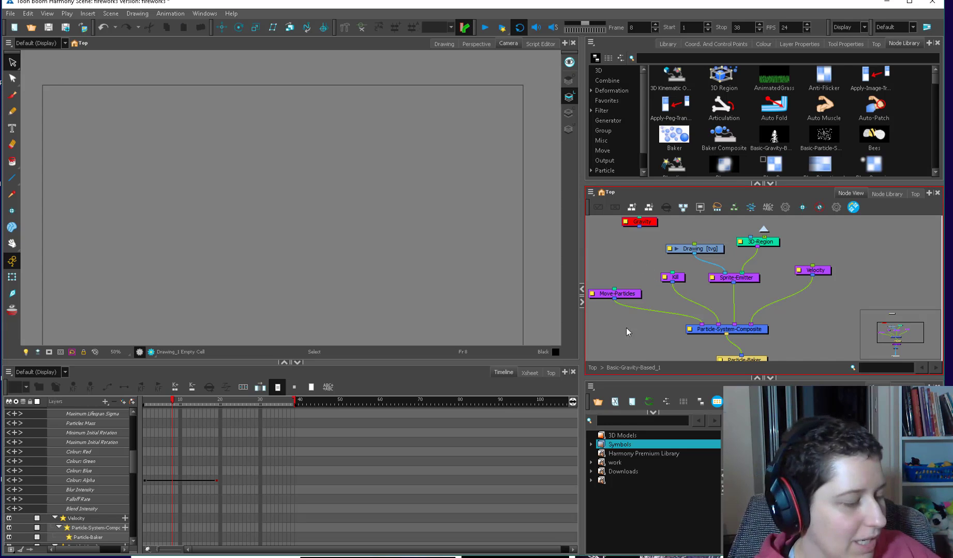
left_click_drag(693, 356, 647, 316)
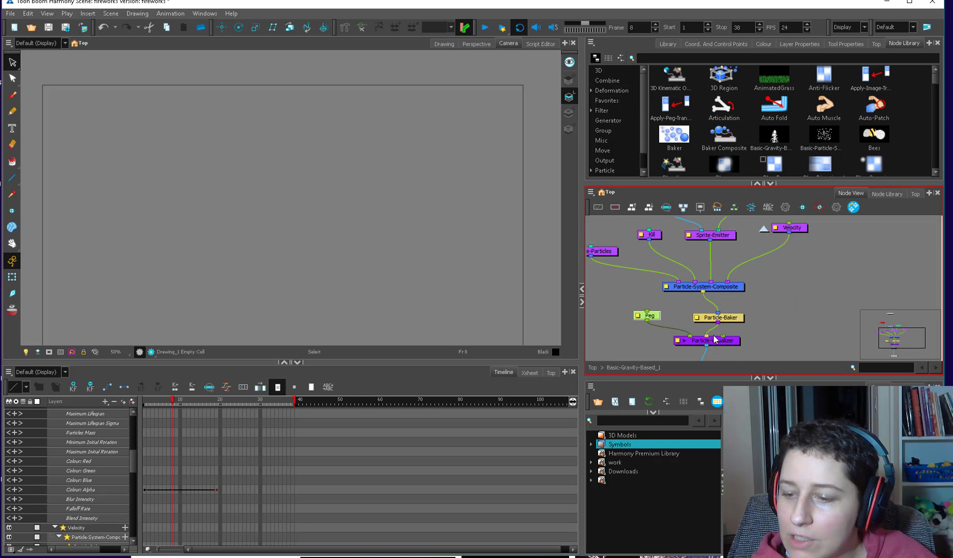
scroll(715, 340, "up", 1)
left_click_drag(175, 401, 217, 404)
left_click_drag(625, 320, 626, 317)
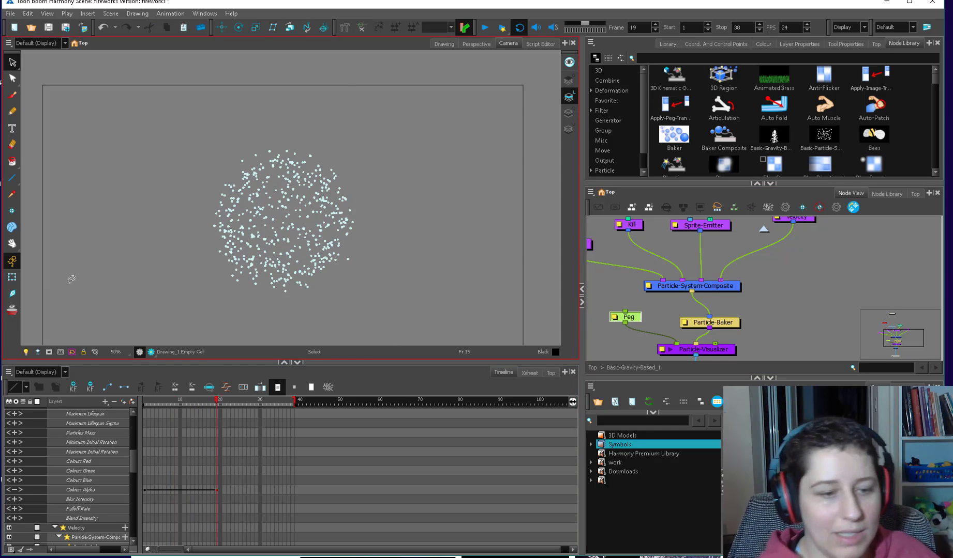
left_click(12, 278)
scroll(290, 210, "down", 1)
left_click_drag(290, 209, 287, 212)
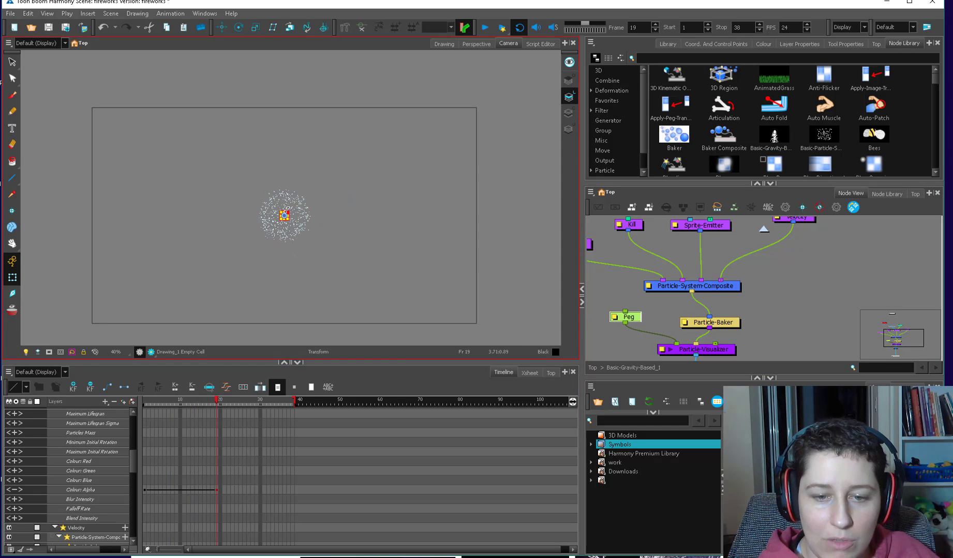
Enlarge the camera view by shrinking the timeline and narrowing the node and library area
key("2")
key("2")
key("2")
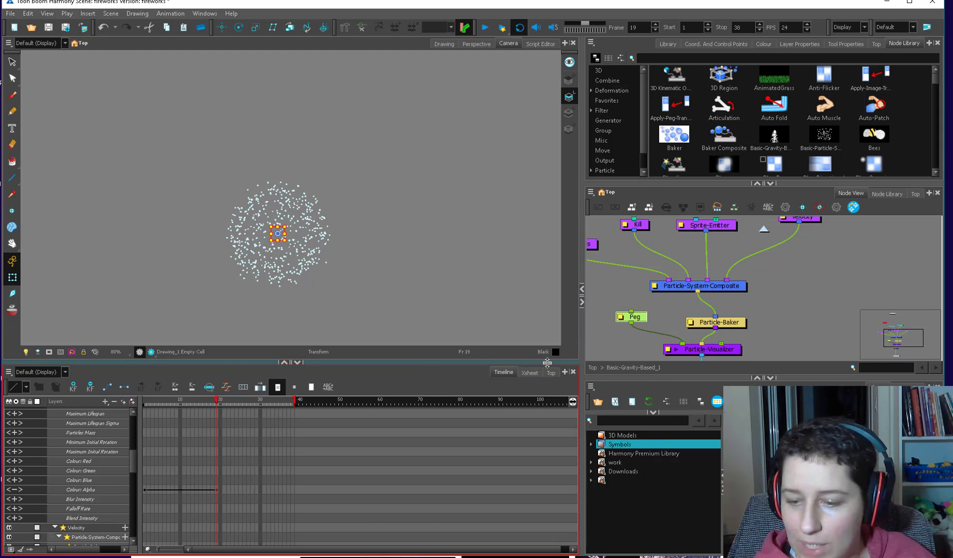
left_click_drag(548, 362, 552, 437)
left_click_drag(580, 357, 643, 357)
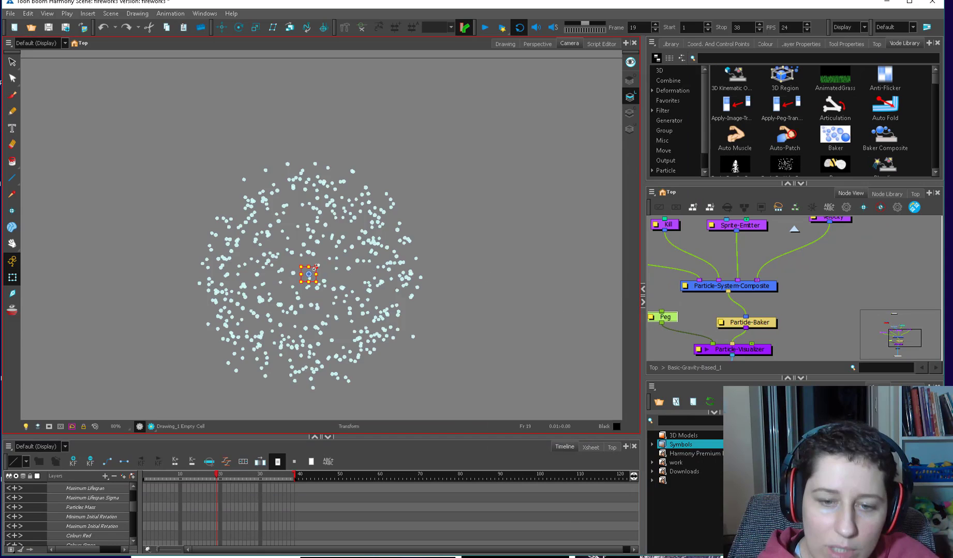
Try moving the burst to the frame's lower-left corner with the Particle-Visualizer's peg and undo the move
key("1")
left_click_drag(410, 339, 227, 418)
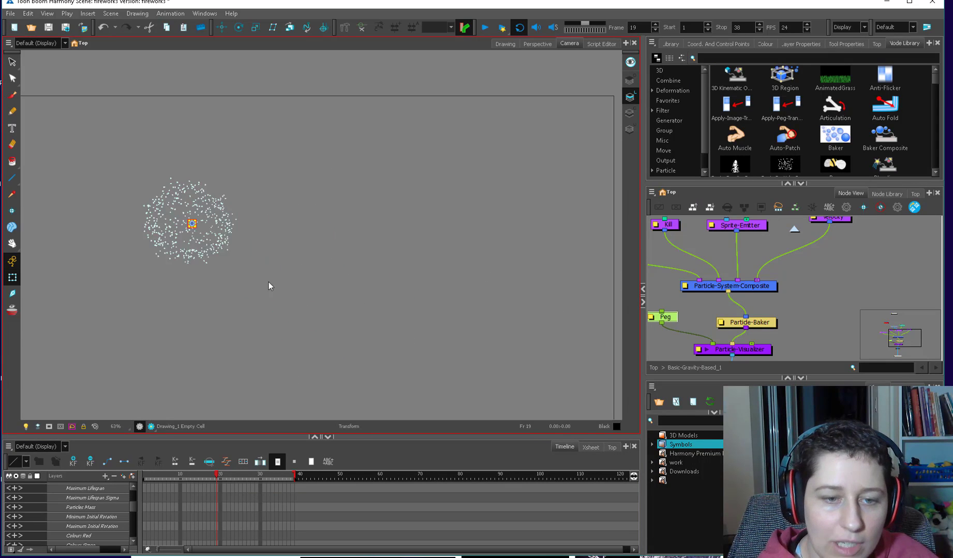
key("1")
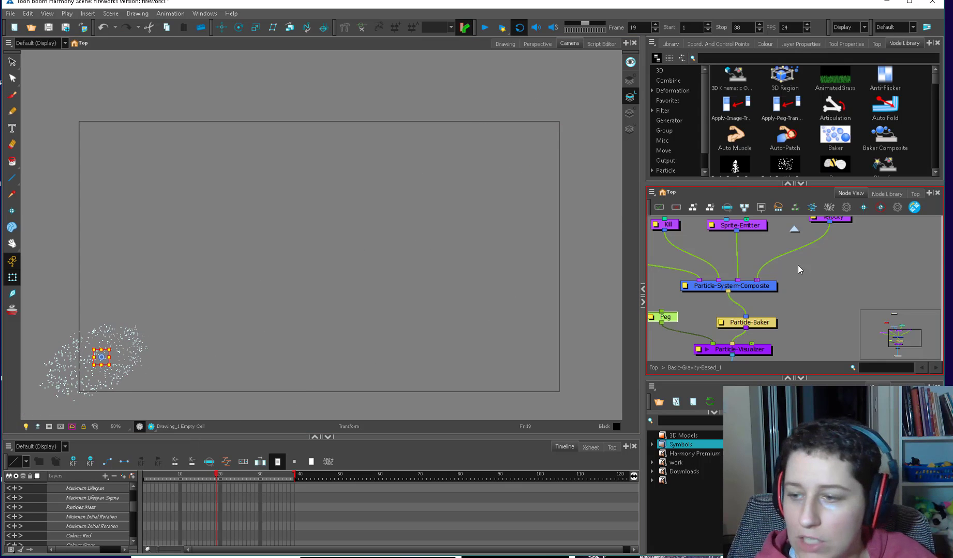
scroll(775, 248, "up", 3)
key("ctrl+z")
Attach a second peg to the 3D-Region and use it to reposition the particle emission area in the frame
left_click_drag(776, 247, 764, 244)
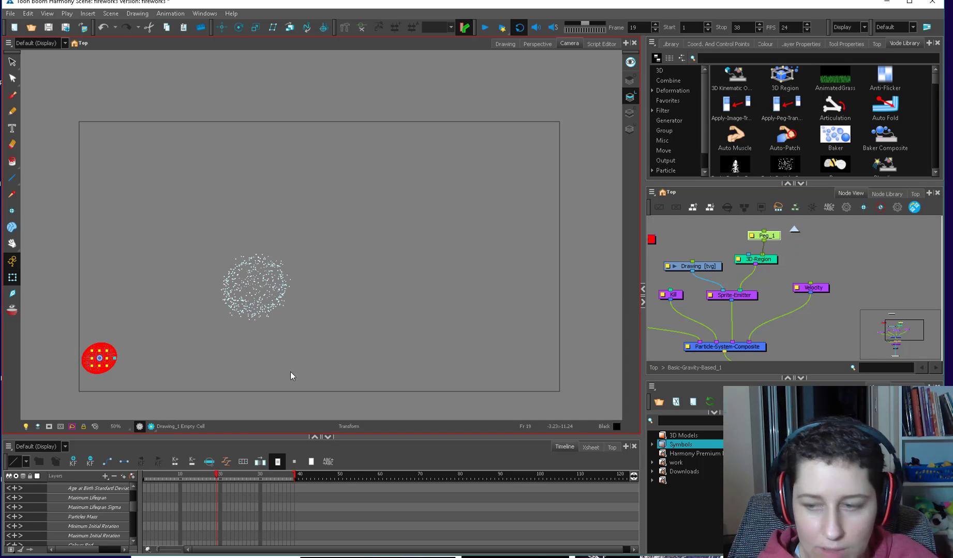
mouse_move(675, 353)
left_mouse_down()
mouse_move(692, 331)
mouse_move(669, 346)
left_mouse_up()
left_click_drag(331, 321, 564, 194)
Move the burst towards the frame's lower-right corner with the peg on the Planar-Region, checking it at frame 27
left_click(144, 475)
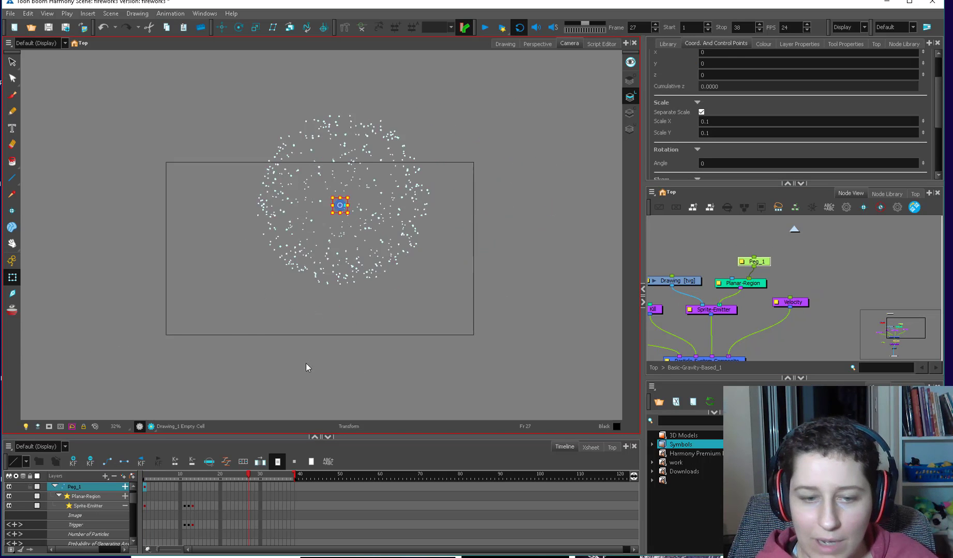
left_click_drag(305, 365, 447, 451)
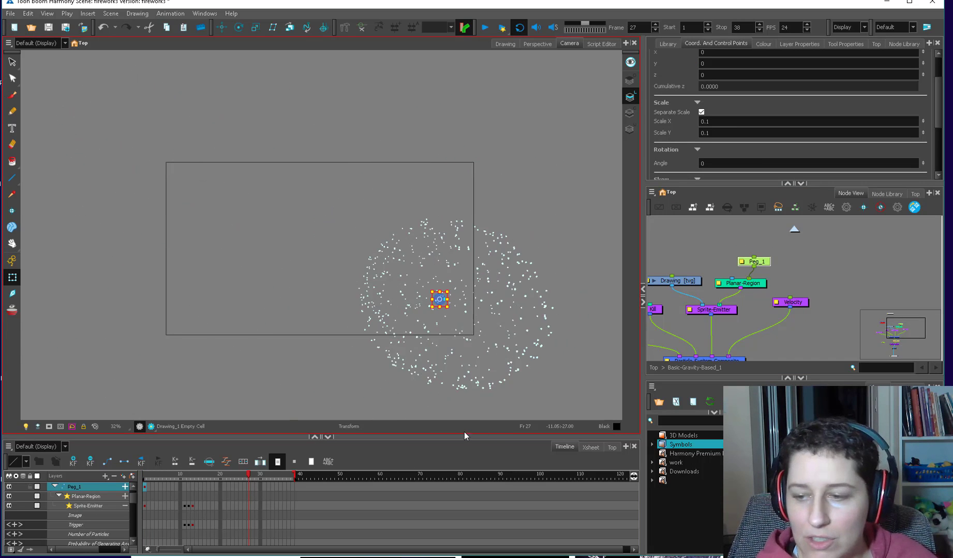
Undo the last burst move and try moving the reconnected Particle-Visualizer peg to the frame's upper-right corner, about 14.4 E, 10.8 N
key("ctrl+z")
scroll(731, 307, "down", 2)
left_click_drag(706, 339, 750, 341)
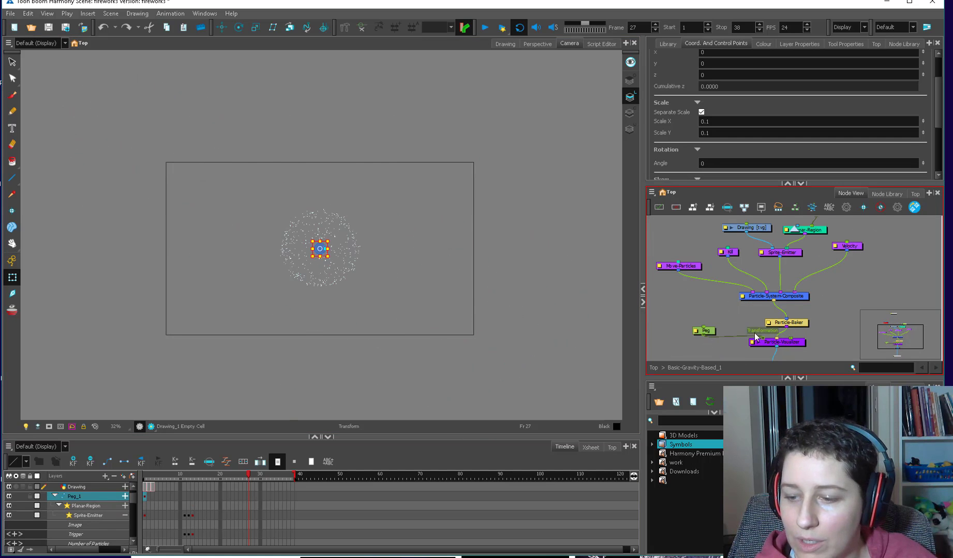
left_click_drag(514, 297, 396, 254)
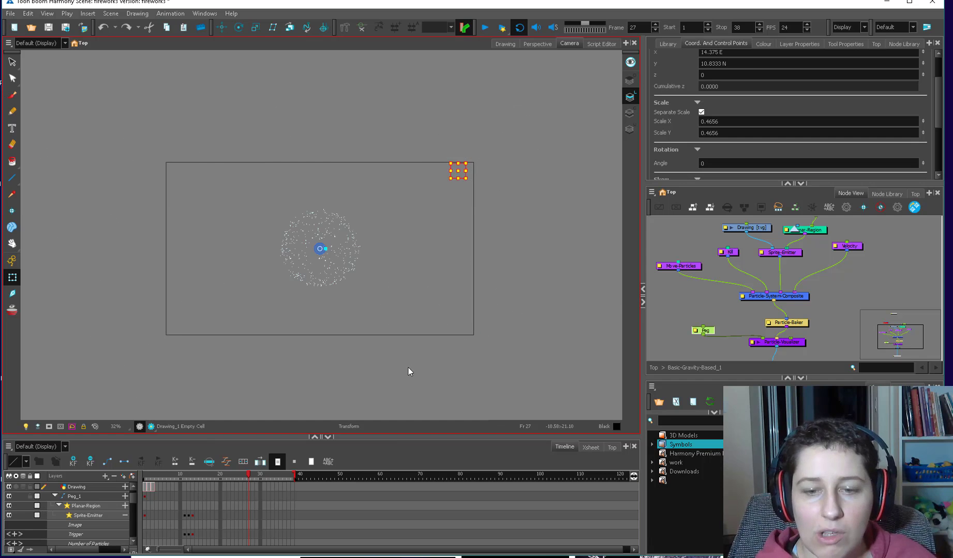
left_click(808, 264)
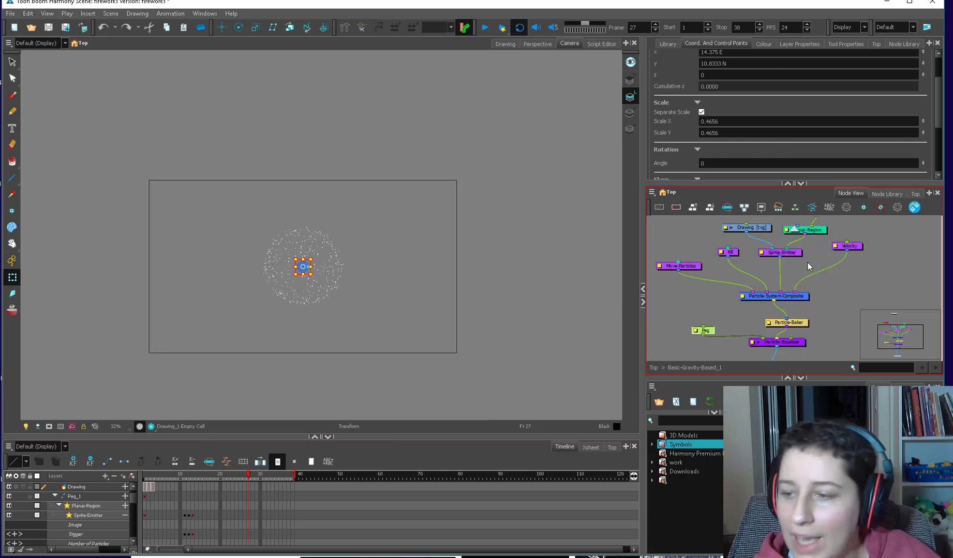
Try the Velocity node's type Random in all Directions 2d and check the burst along the timeline
double_click(835, 248)
left_click(745, 151)
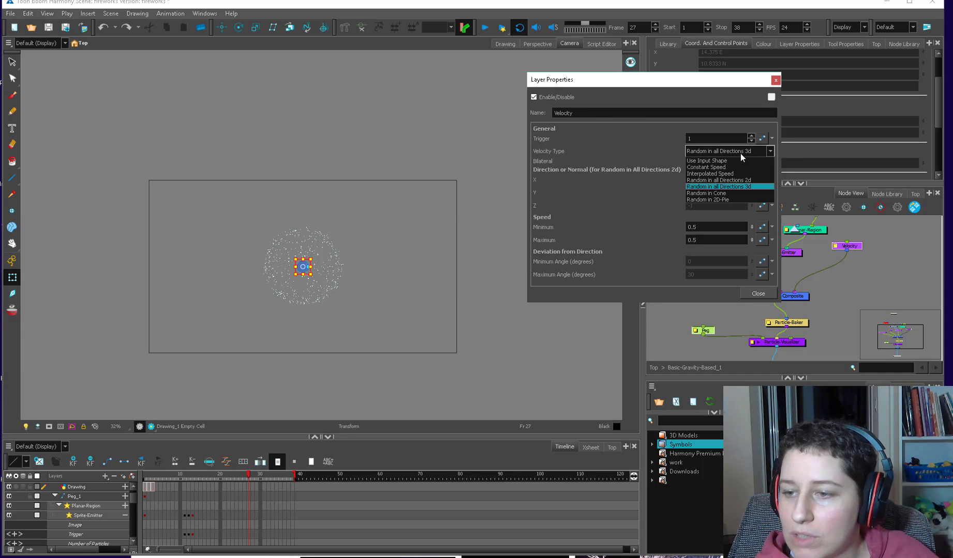
left_click(732, 184)
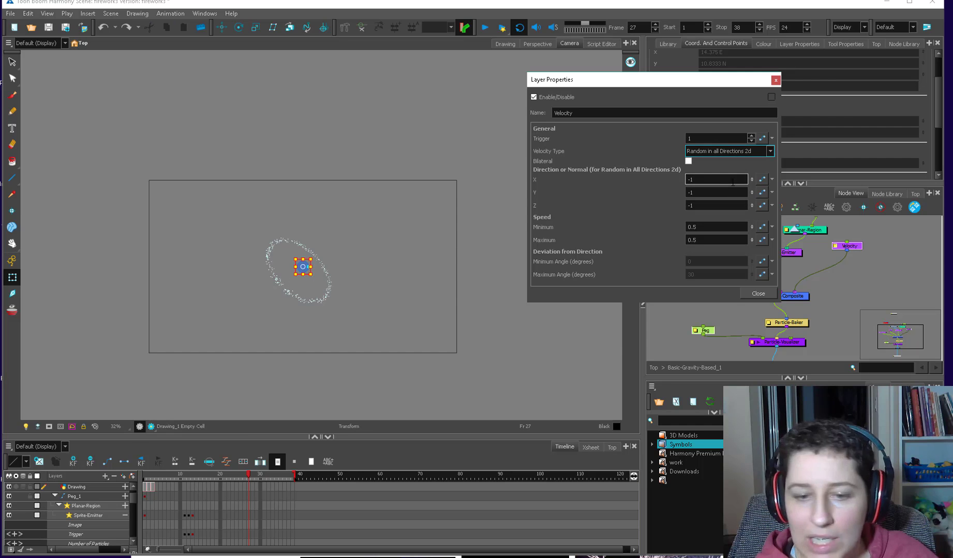
left_click(176, 477)
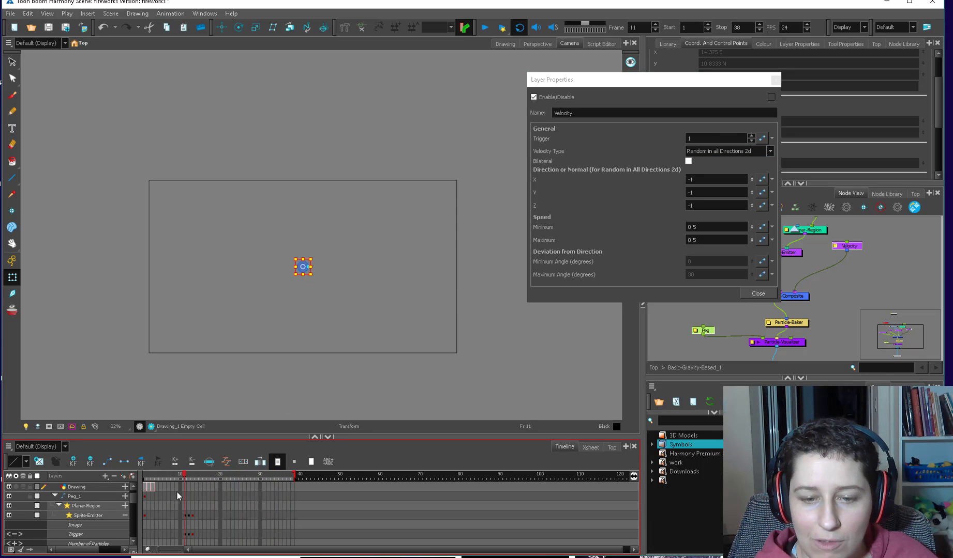
left_click(746, 74)
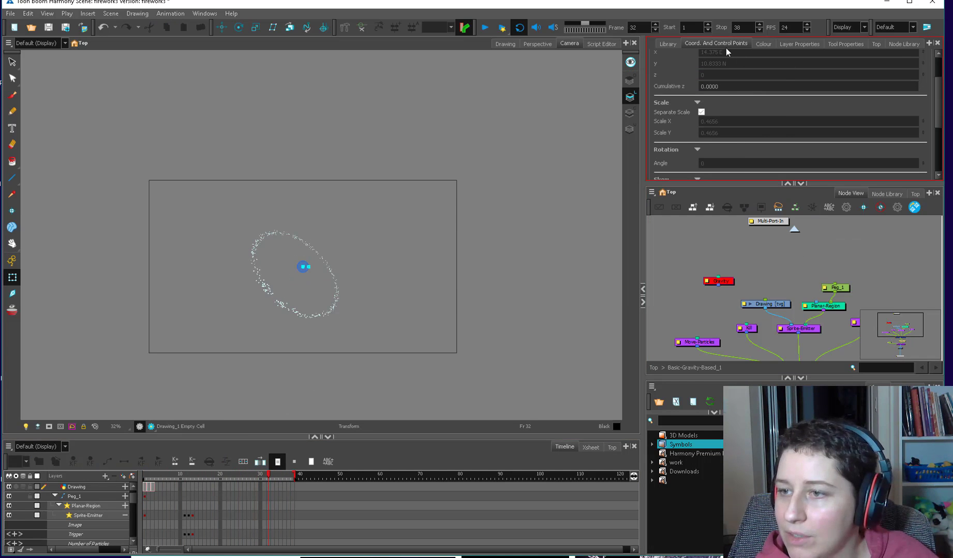
Insert a 3D Region between the Planar-Region and the Sprite-Emitter, moving the Planar-Region and its peg up to make room
left_click(899, 46)
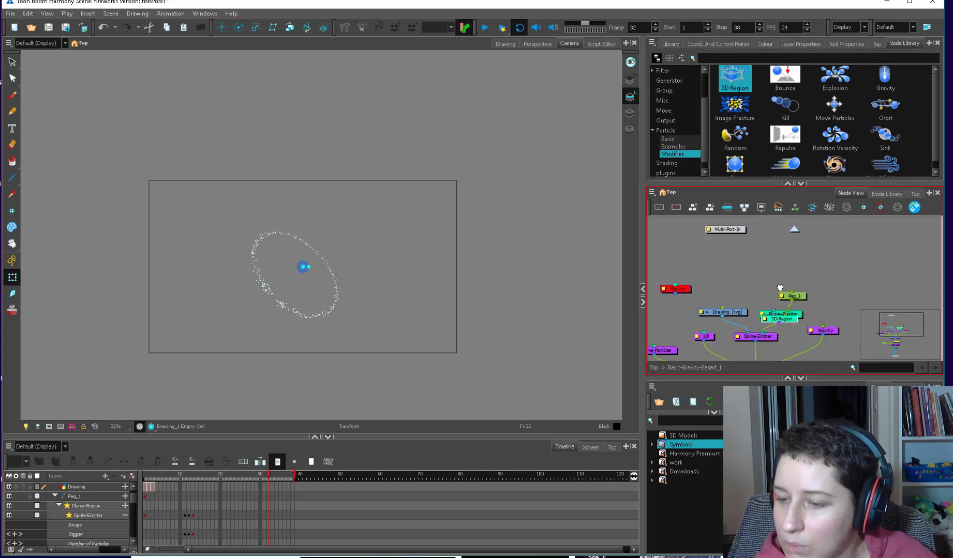
scroll(780, 286, "up", 1)
left_click(725, 320)
left_click(730, 302, "shift")
left_click_drag(730, 302, 750, 266)
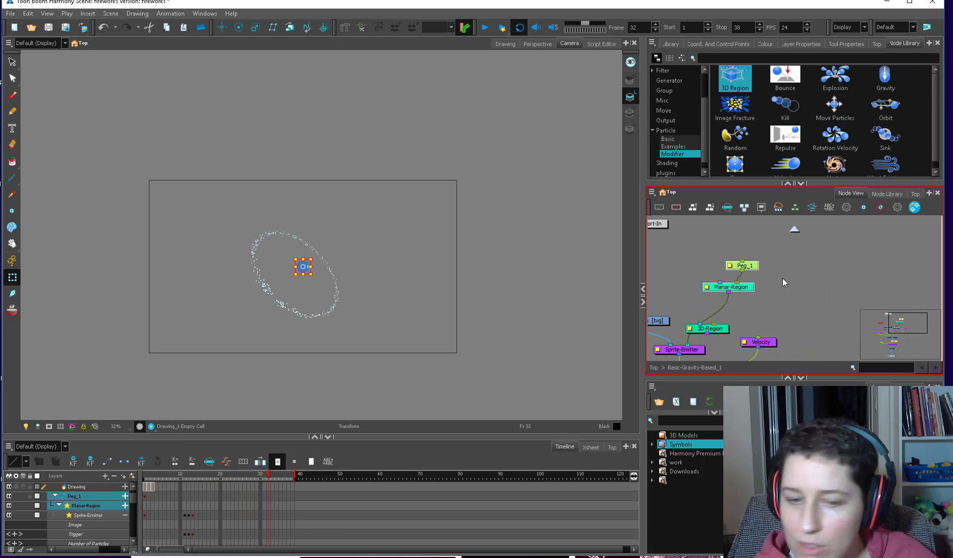
Examine the burst along the timeline and the 3D-Region's shape and radius properties
left_click_drag(217, 478, 279, 480)
left_click(732, 297)
double_click(735, 291)
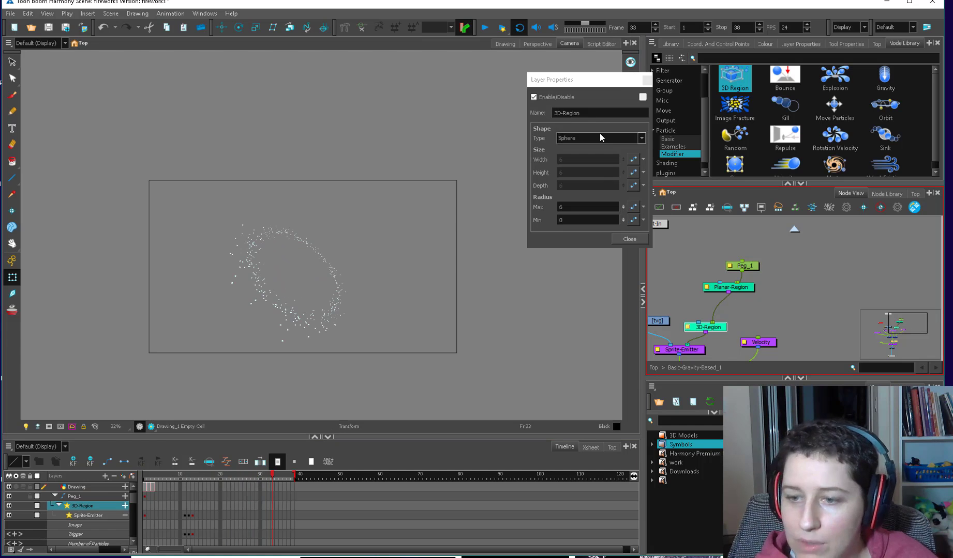
left_click(629, 238)
left_click_drag(217, 484, 282, 491)
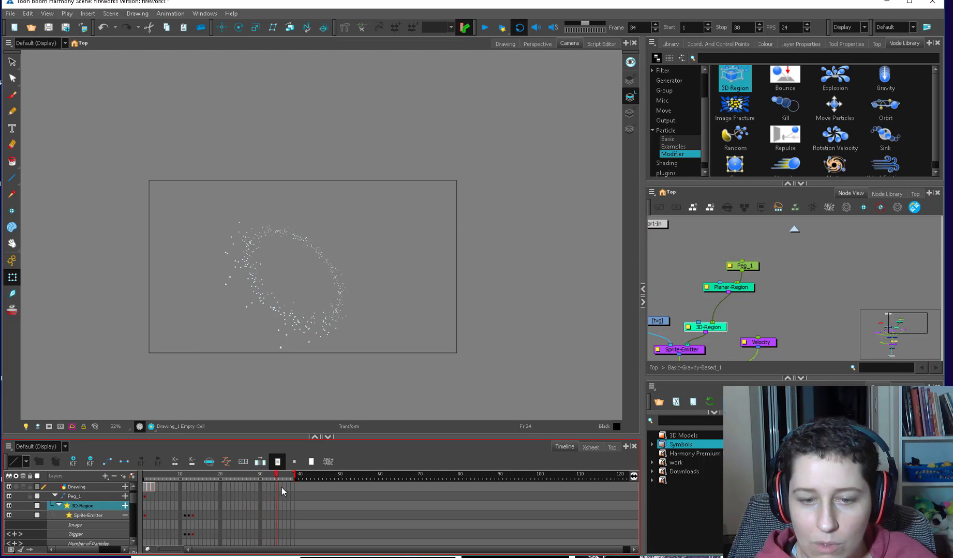
Detach the peg from the Particle-Visualizer and move the burst towards the frame's lower-left corner with the 3D-Region's peg
left_click(217, 490)
scroll(707, 298, "down", 5)
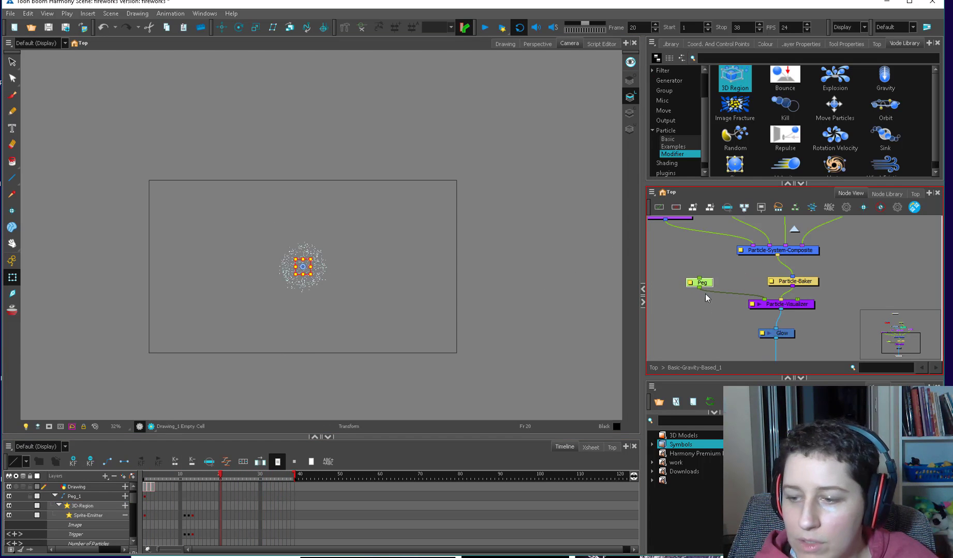
left_click_drag(689, 290, 670, 304)
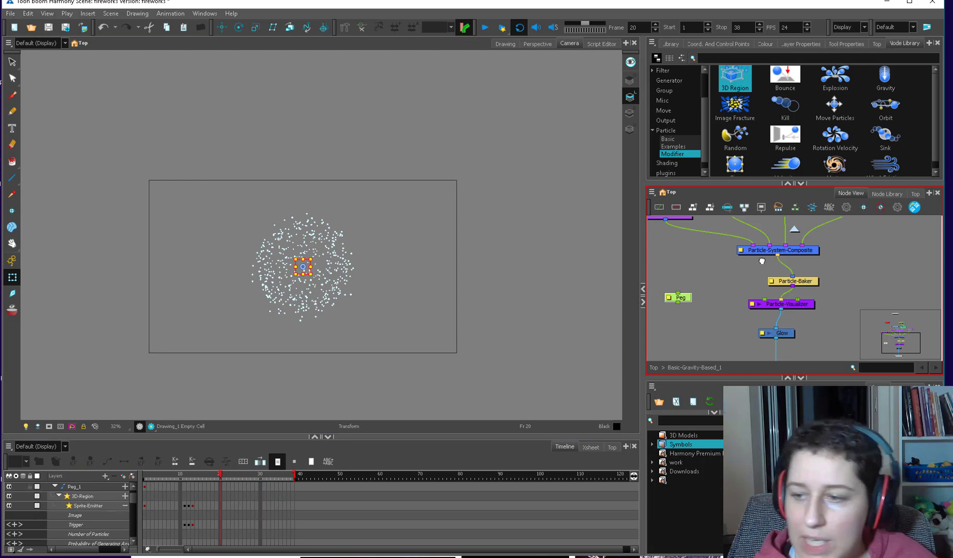
scroll(767, 293, "up", 5)
left_click(737, 250)
left_click_drag(353, 362, 444, 296)
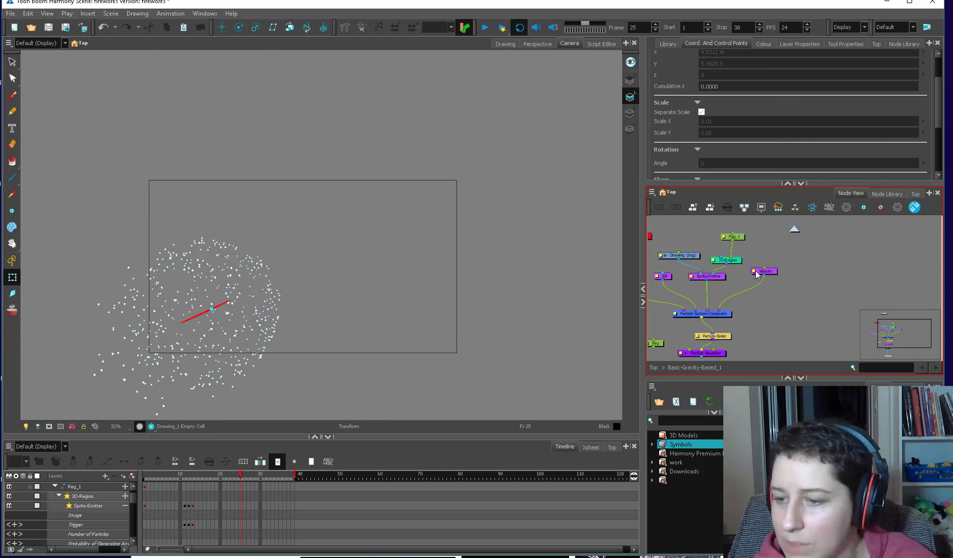
Try editing the Velocity node's minimum speed
double_click(695, 228)
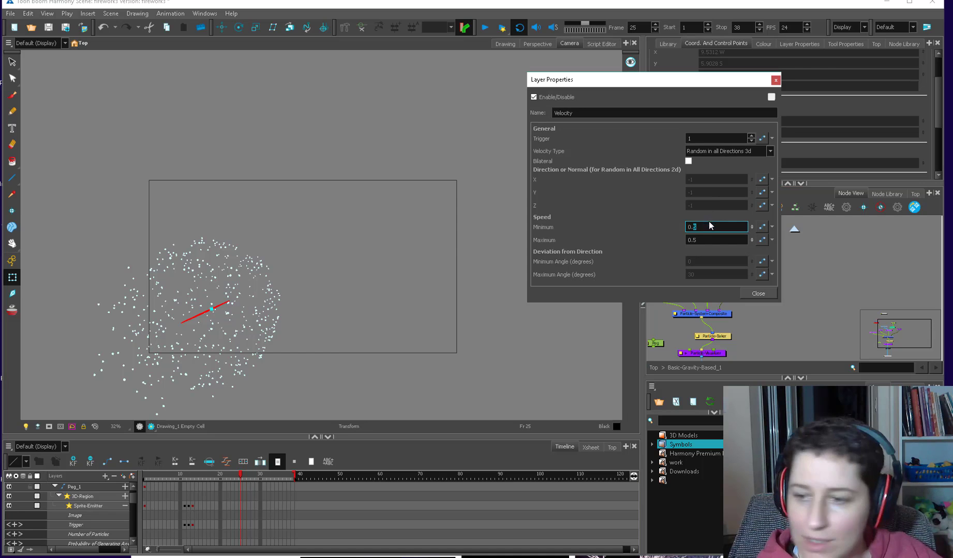
key("BackSpace")
key("BackSpace")
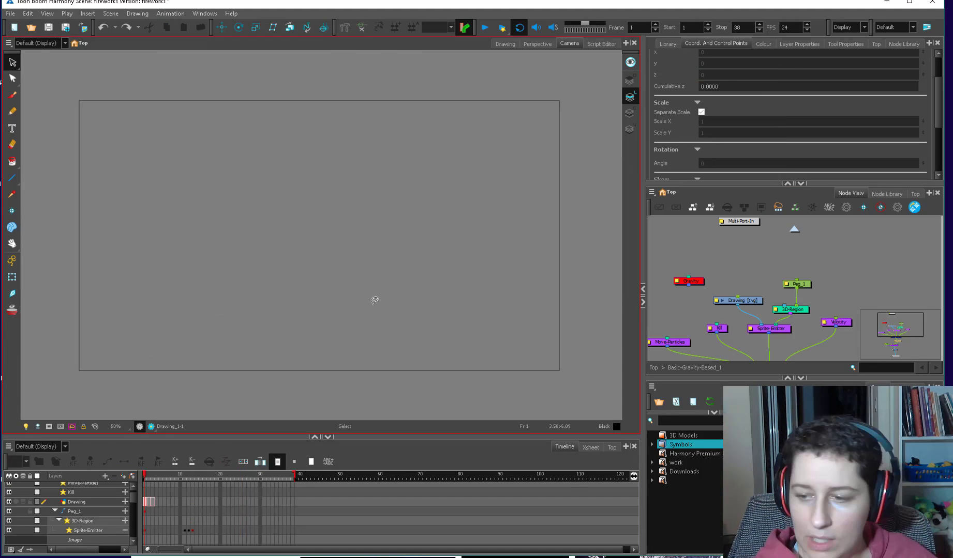
Attach the peg to the Particle-Visualizer again with its scale at 1 and check the burst at frame 22
left_click_drag(719, 350, 711, 320)
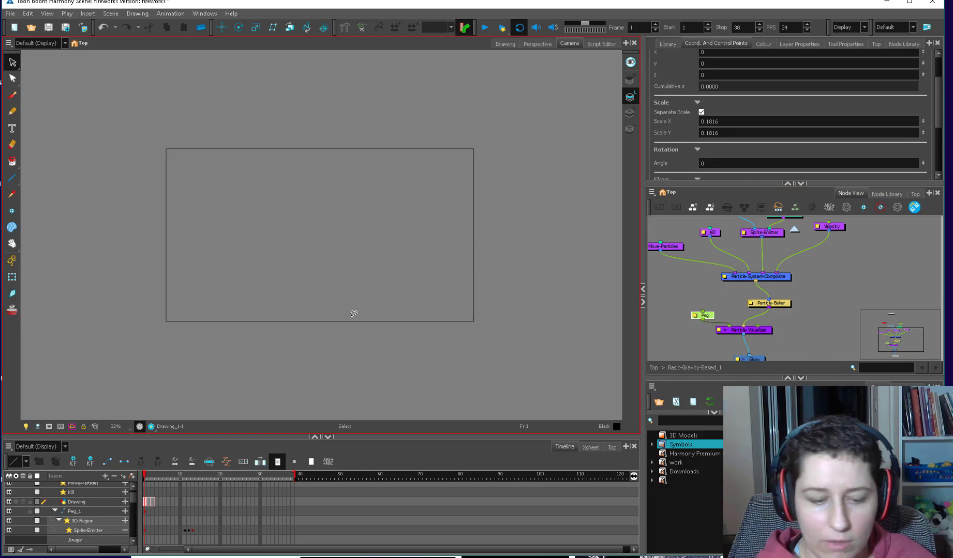
left_click(12, 278)
left_click(685, 291)
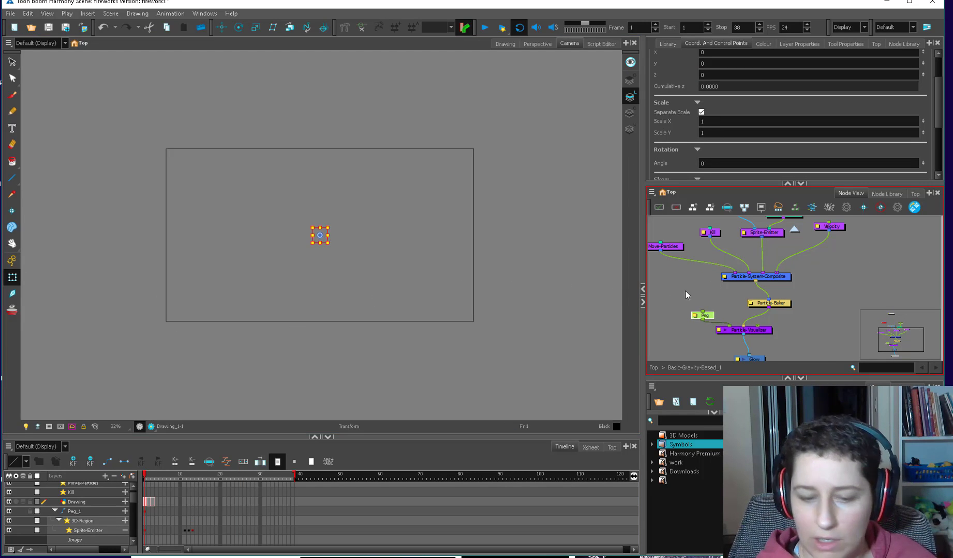
left_click_drag(179, 473, 225, 507)
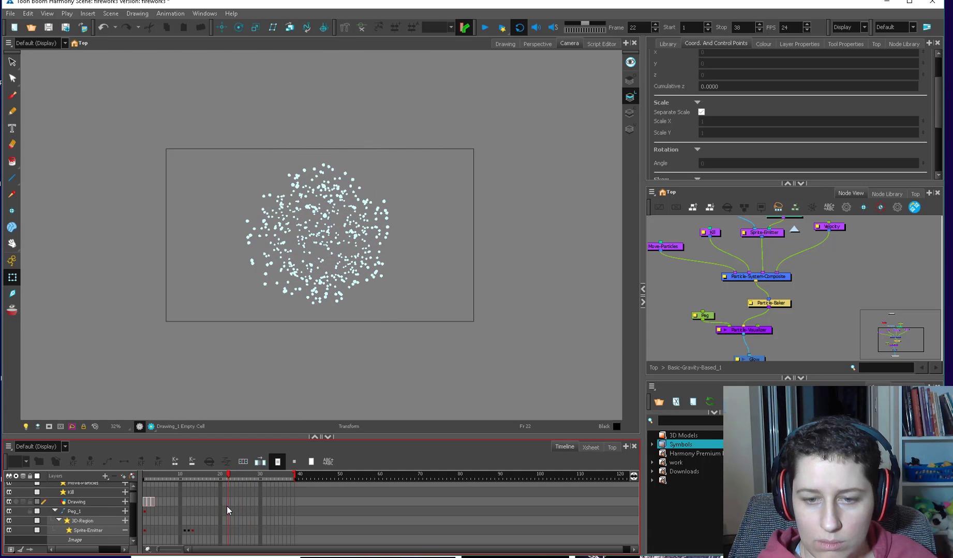
Replace the 3D-Region and its peg with a Planar Region feeding the Sprite-Emitter and check the burst along the timeline
left_click(789, 236)
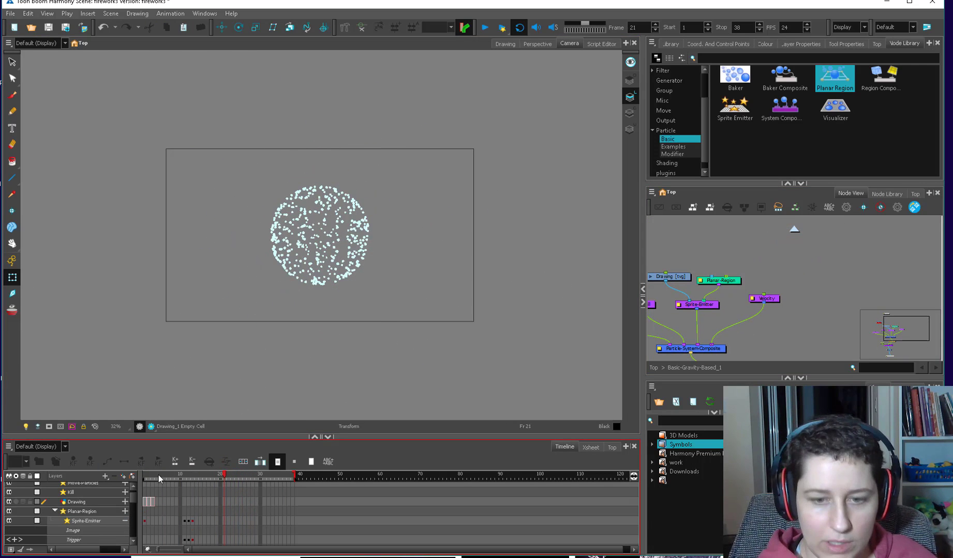
left_click_drag(224, 479, 244, 498)
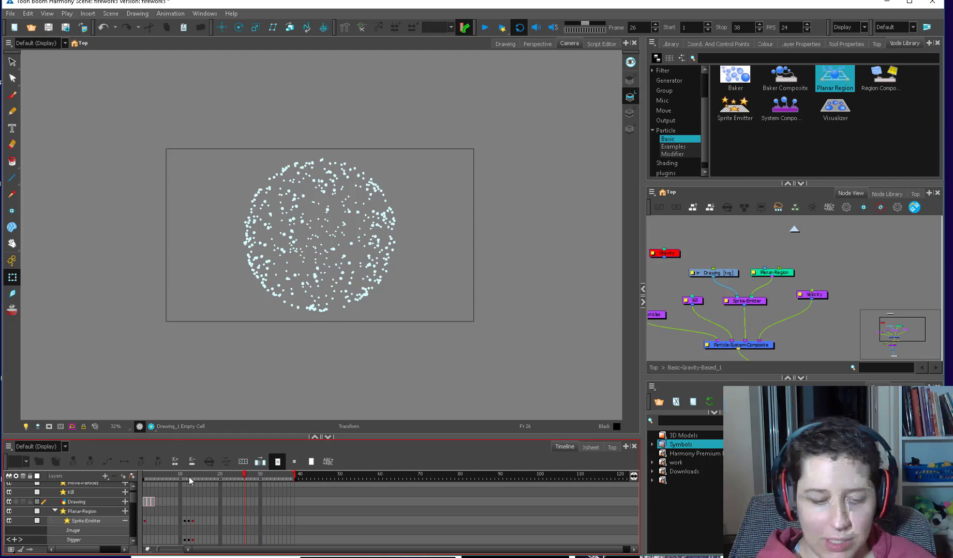
left_click_drag(189, 476, 269, 494)
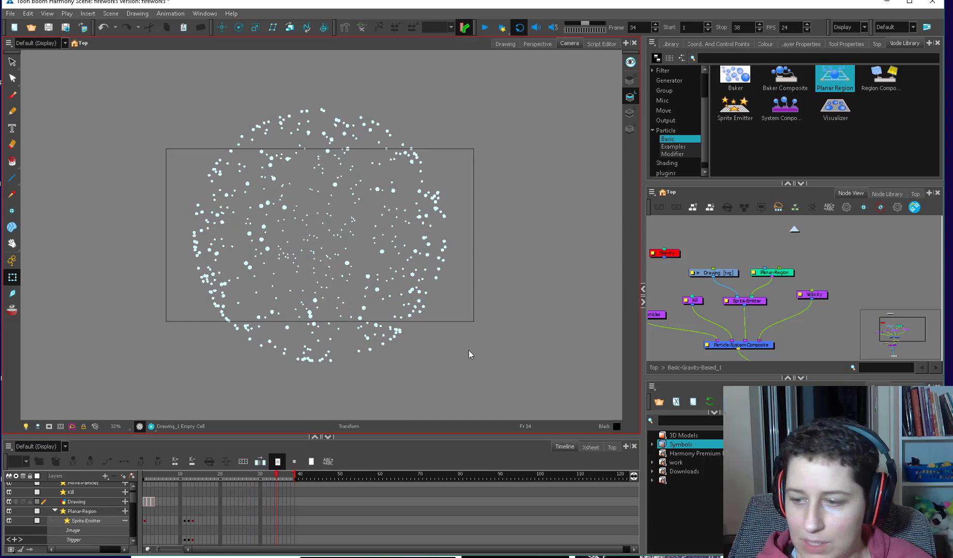
left_click(257, 480)
left_click_drag(257, 480, 280, 482)
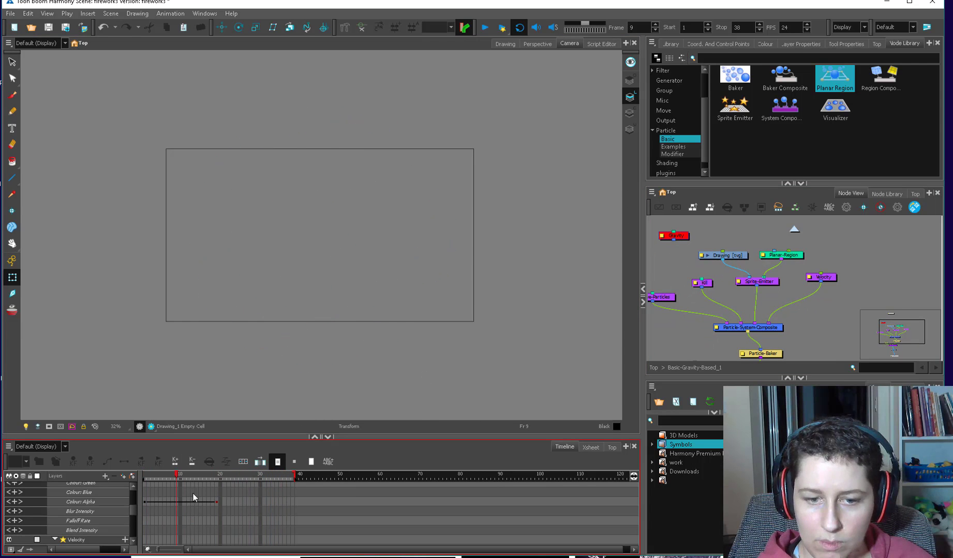
left_click(227, 474)
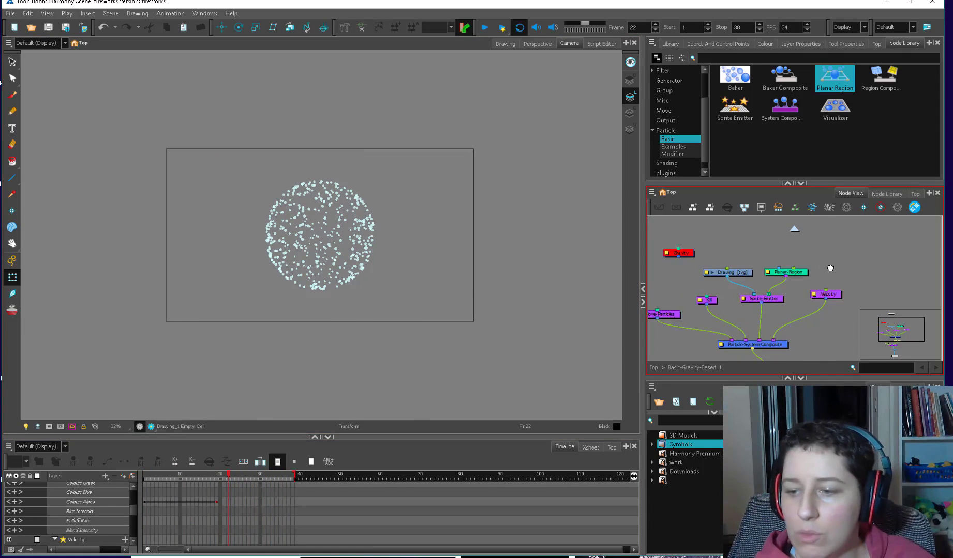
scroll(407, 279, "up", 1)
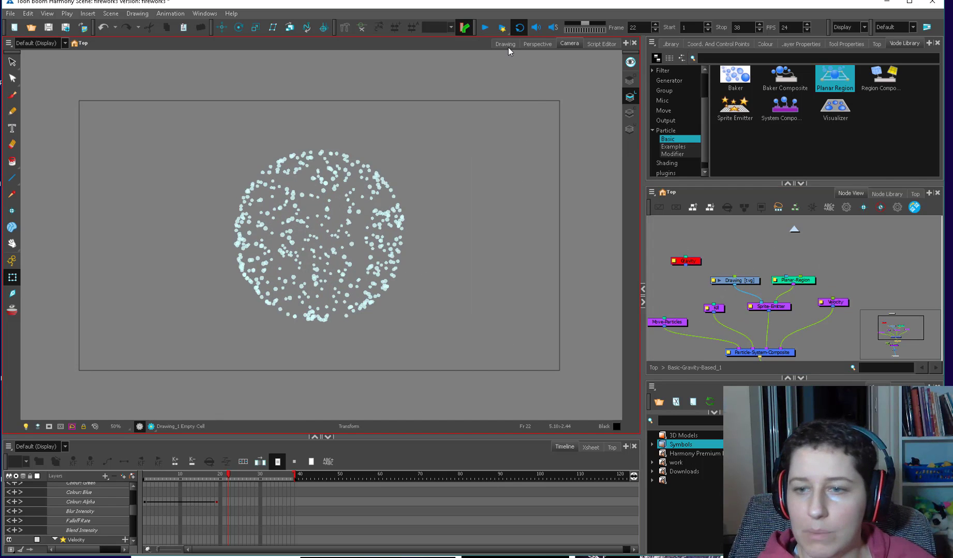
Examine the Drawing node's differently coloured dot drawings, including the one at frame 3
left_click(506, 44)
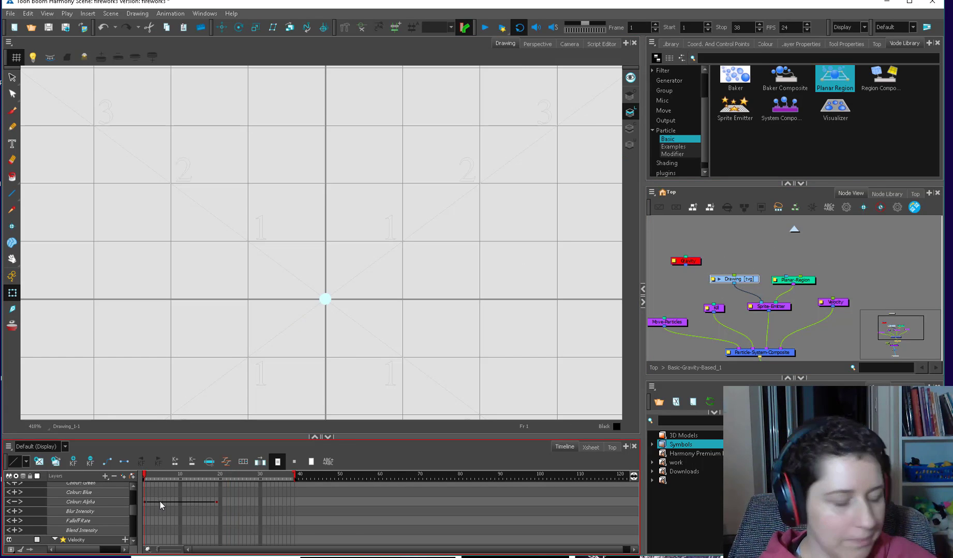
scroll(160, 506, "up", 5)
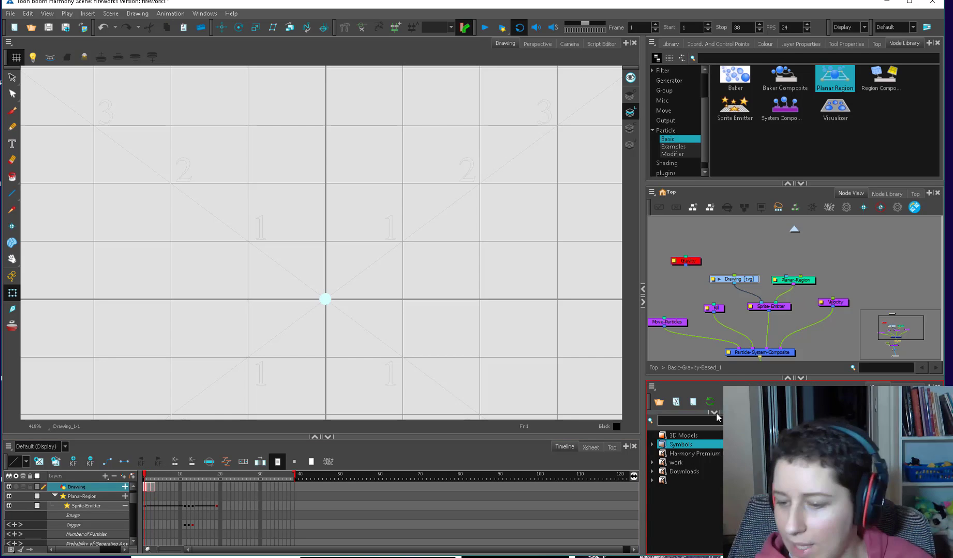
left_click(149, 489)
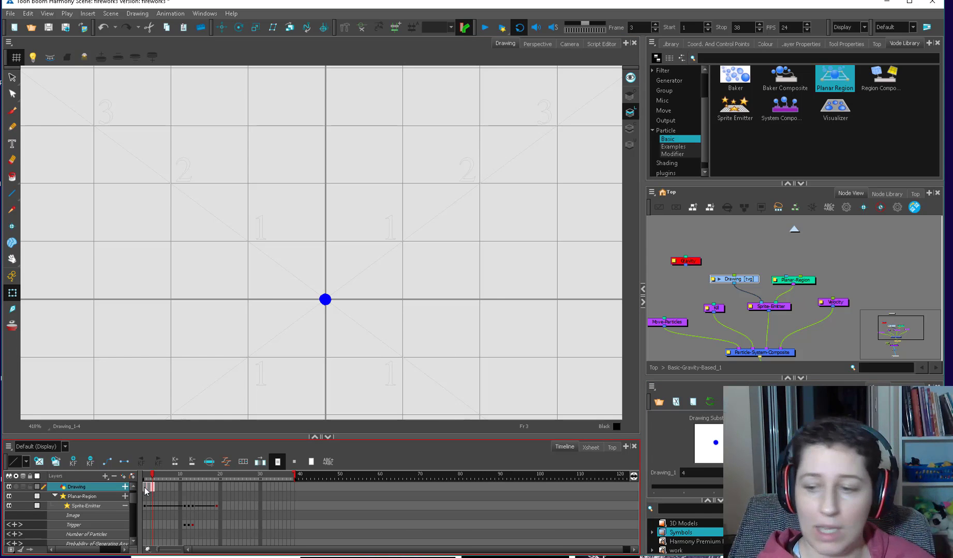
Set Particle Type 1 to 2 in the Sprite-Emitter's generation settings, with the burst shown at frame 18 in the camera
double_click(760, 306)
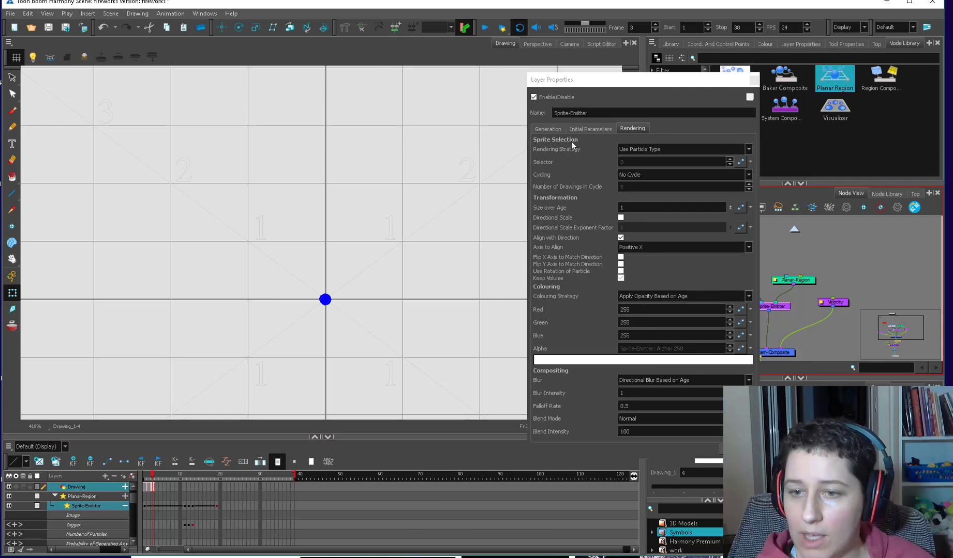
left_click(547, 129)
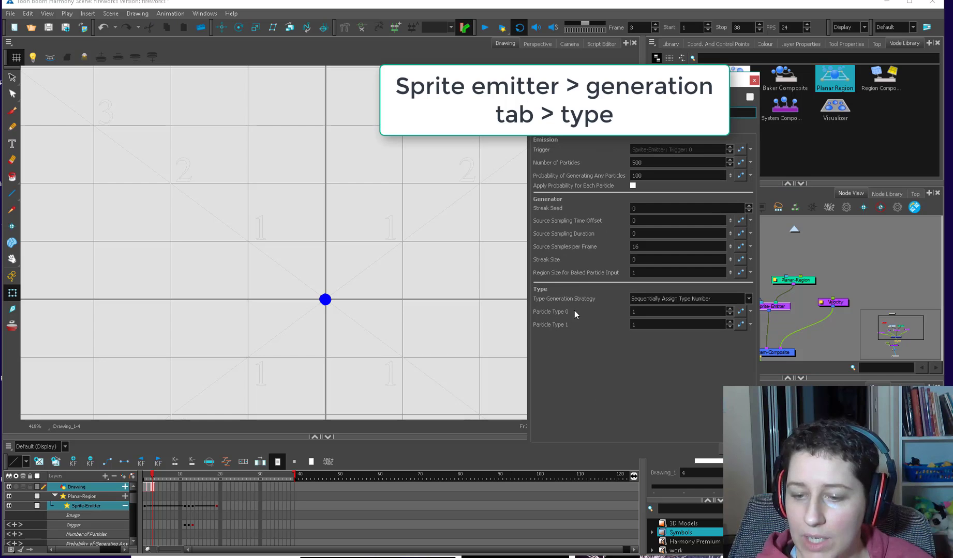
left_click(568, 44)
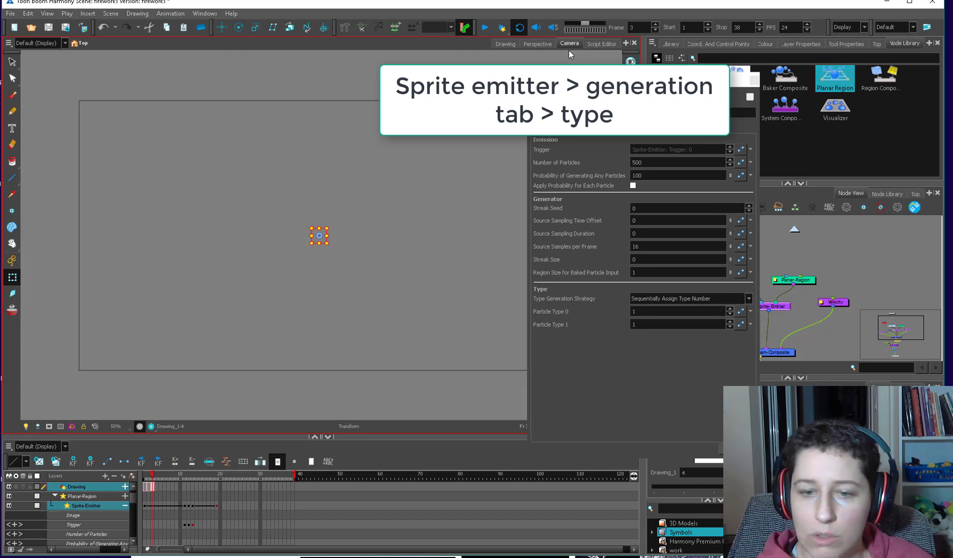
left_click_drag(148, 479, 213, 476)
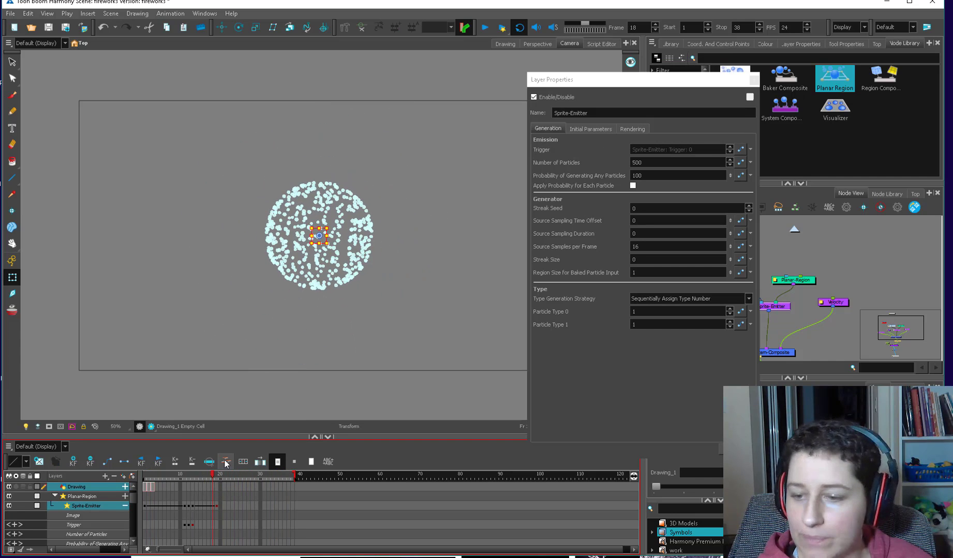
double_click(657, 324)
type("2")
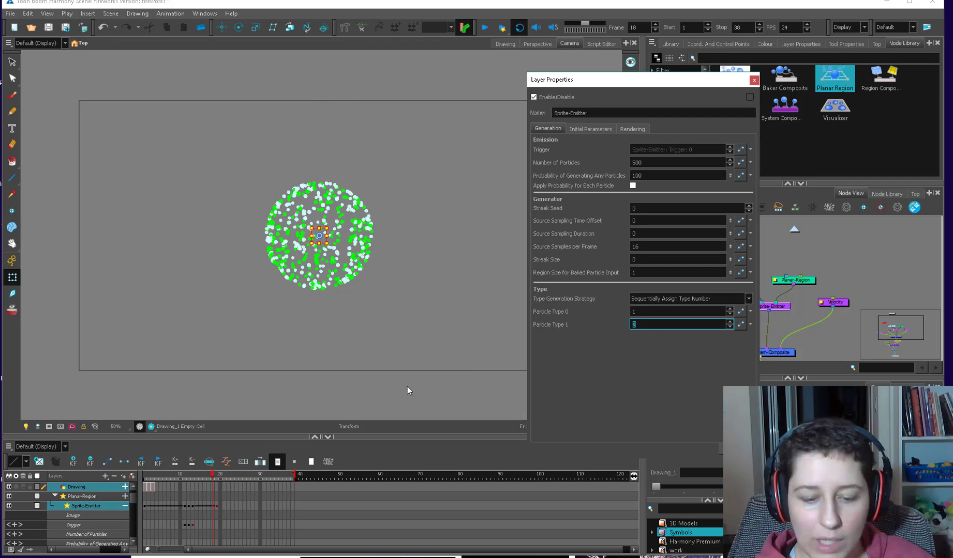
Set the Sprite-Emitter's Particle Type 1 to 3 and preview the rendered burst up to frame 26
left_click(176, 476)
left_click_drag(189, 477, 213, 477)
type("3")
key("Return")
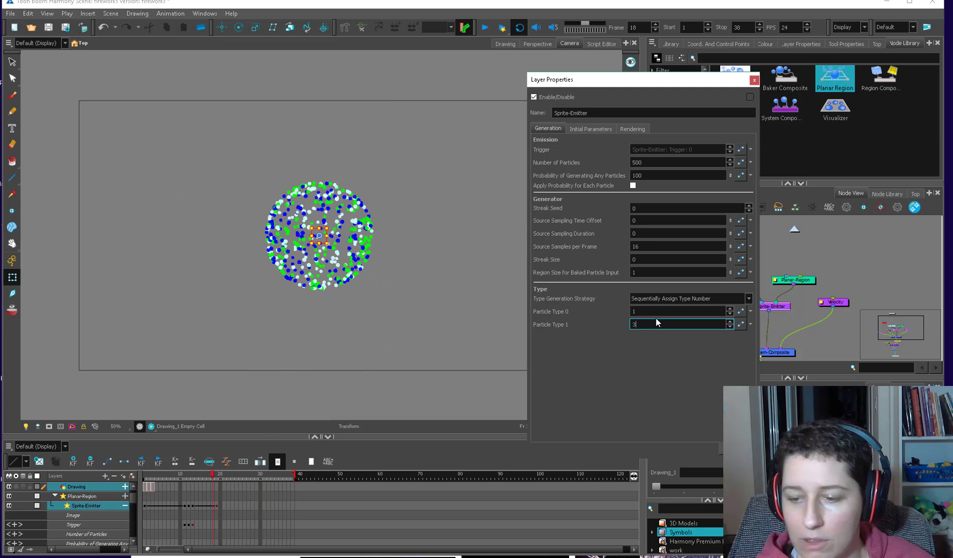
left_click_drag(148, 481, 243, 486)
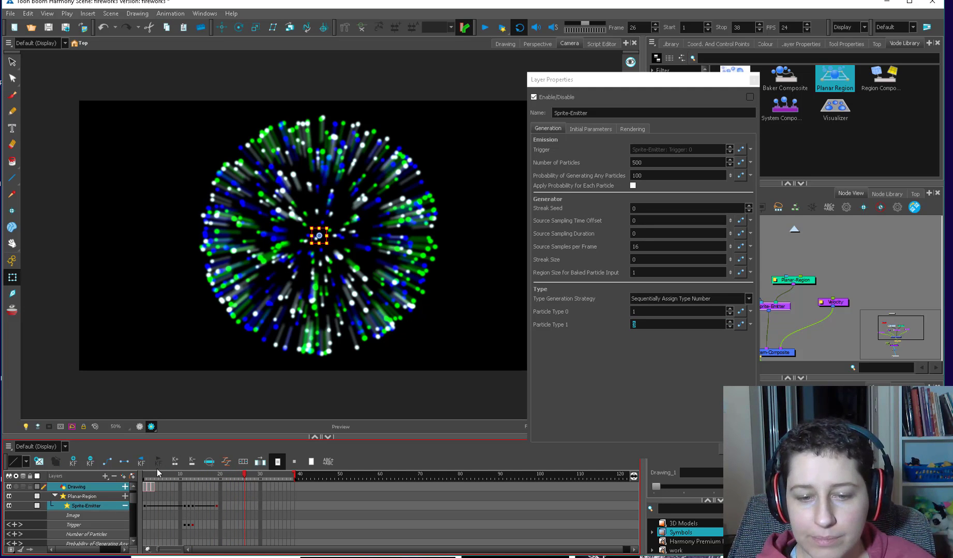
Set the Sprite-Emitter's Particle Type 1 back to 2 and close its layer properties
type("2")
key("Return")
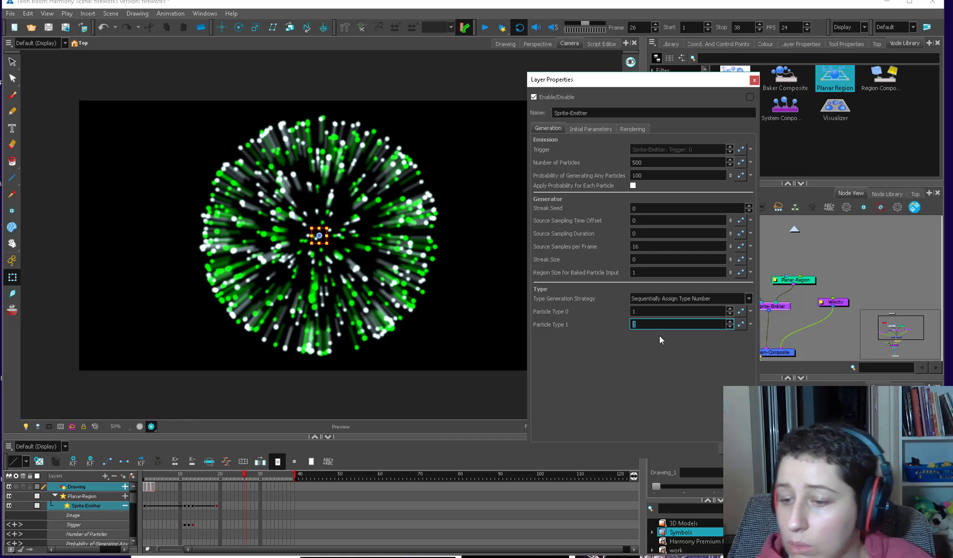
left_click(754, 80)
left_click(600, 103)
At the top level, disable the Basic-Gravity-Based_1 group and enable the Basic-Gravity-Based group with its peg, viewed unrendered at frame 14
left_click(655, 368)
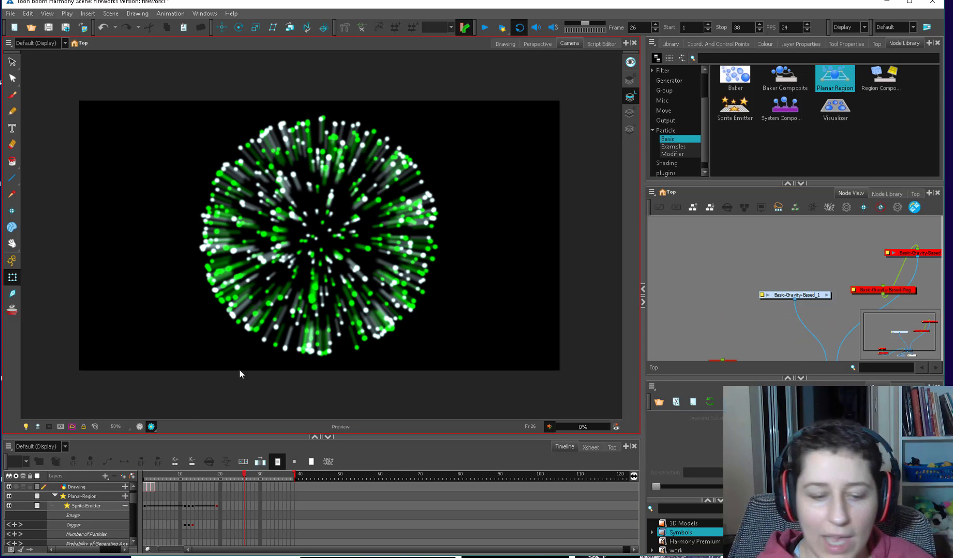
left_click(139, 427)
left_click_drag(804, 301, 691, 314)
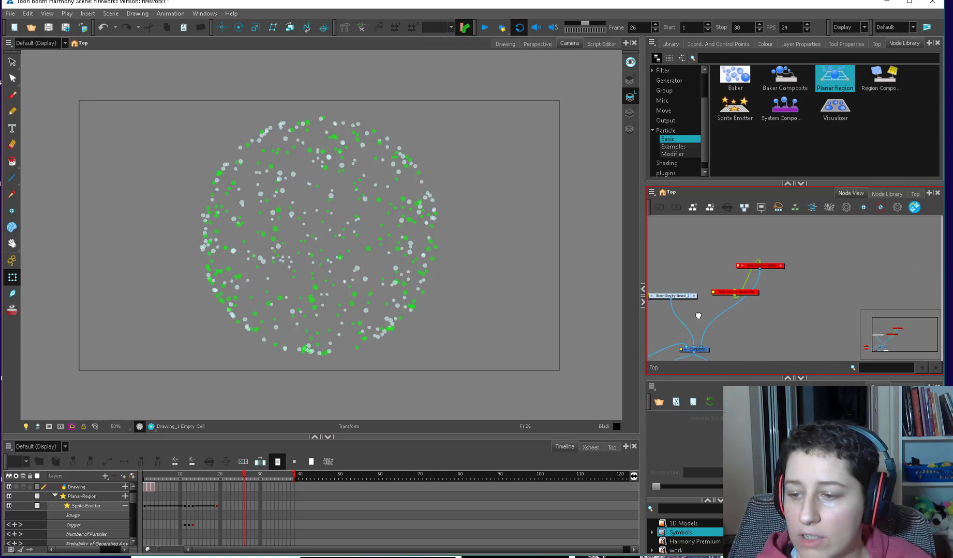
scroll(770, 256, "down", 1)
left_click_drag(770, 256, 704, 310)
key("a")
left_click_drag(675, 279, 652, 307)
key("d")
left_click_drag(188, 478, 195, 480)
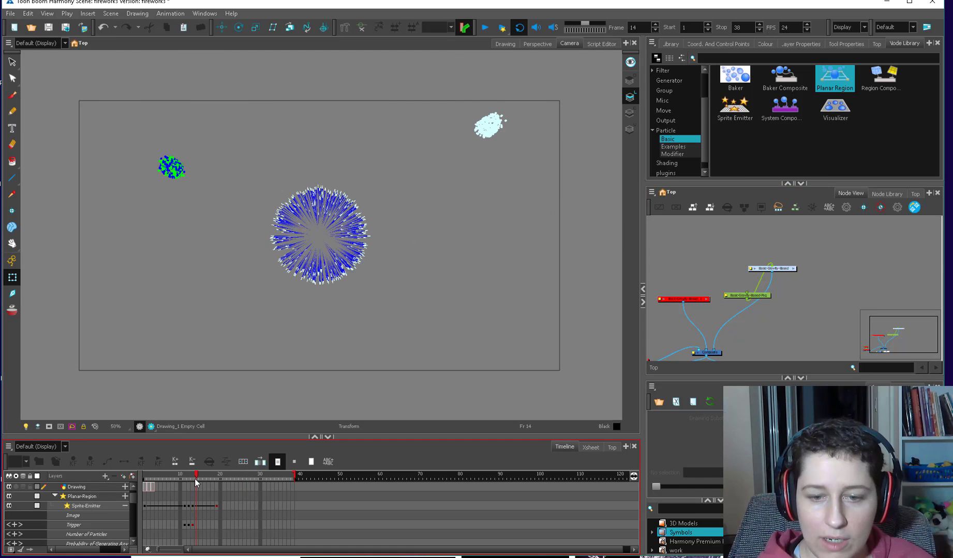
key("2")
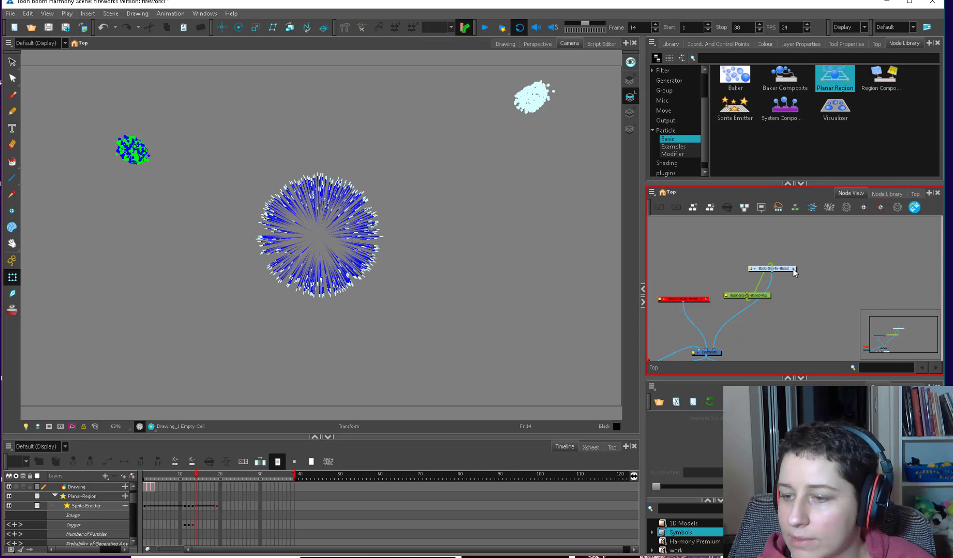
Examine the firework drawing inside the Basic-Gravity-Based group in the drawing view across its frames
left_click(793, 269)
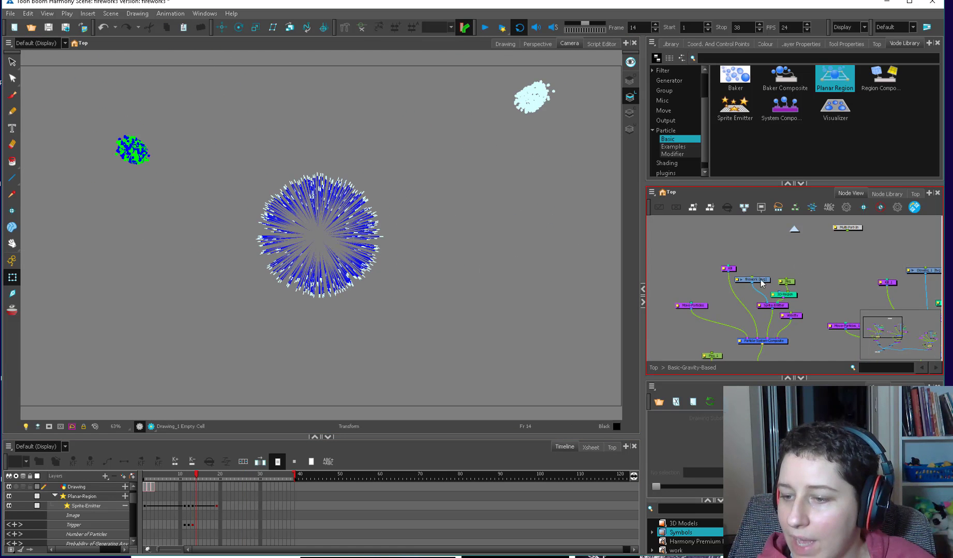
left_click(762, 279)
left_click(504, 44)
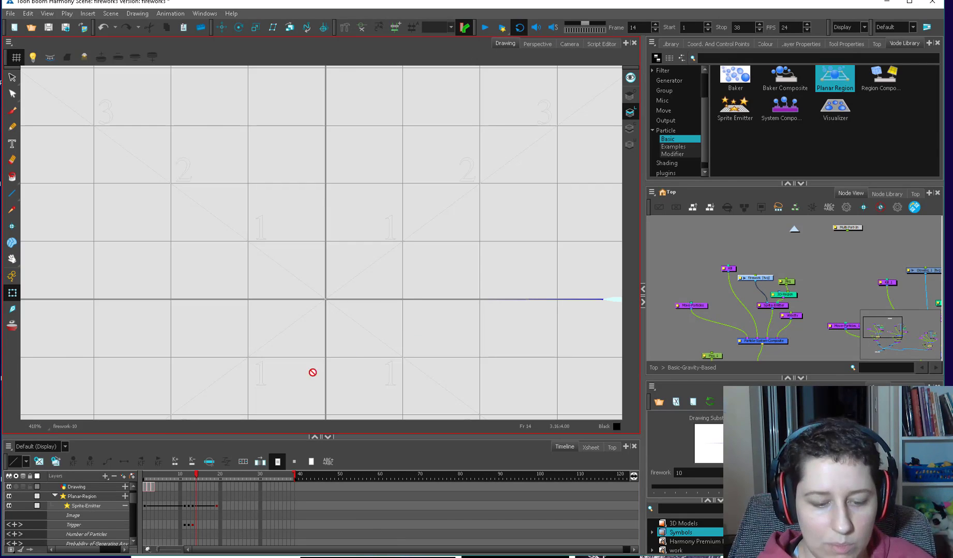
left_click_drag(150, 484, 161, 483)
left_click_drag(519, 312, 397, 307)
left_click_drag(155, 483, 177, 482)
key("alt+s")
scroll(309, 337, "up", 1)
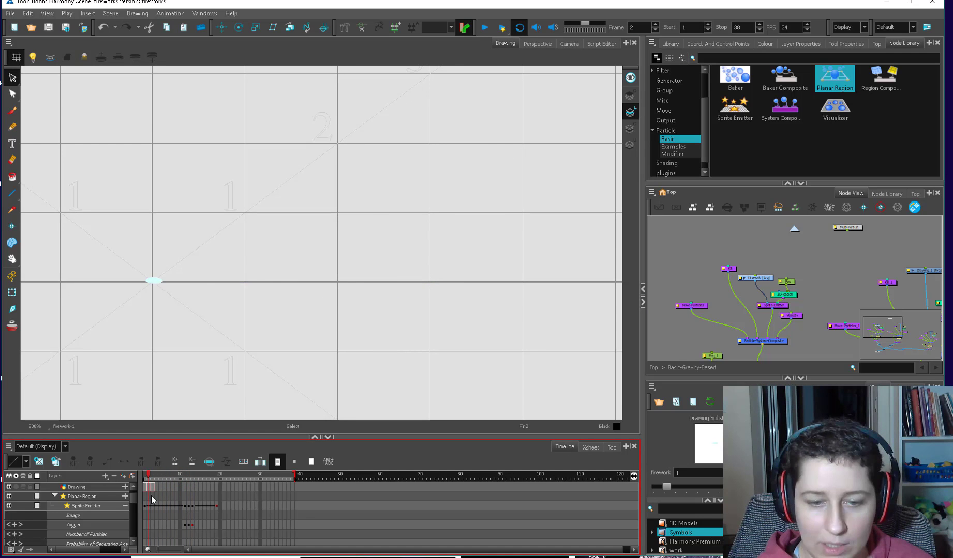
left_click(161, 482)
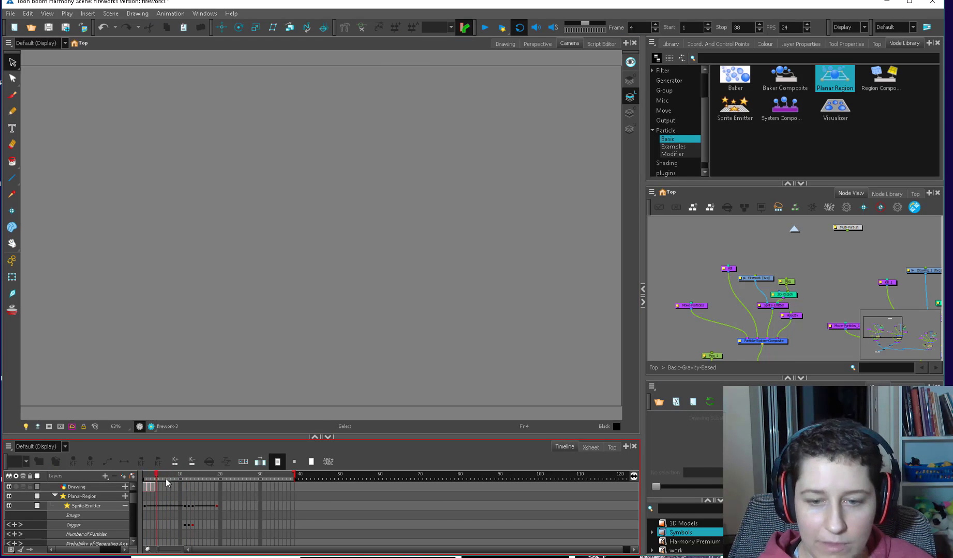
Scrub through the three fireworks bursts in the camera view up to frame 22
left_click_drag(167, 483, 228, 483)
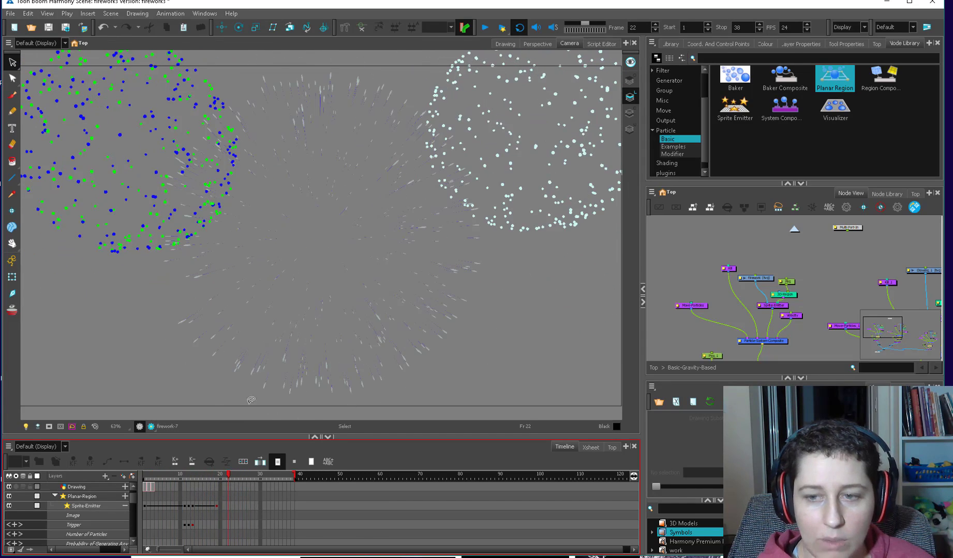
key("2")
key("2")
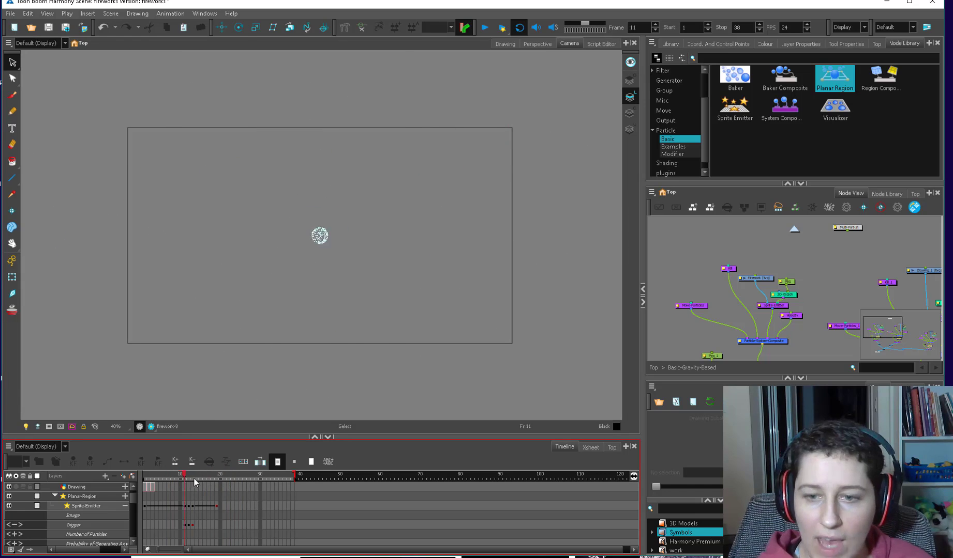
left_click(255, 490)
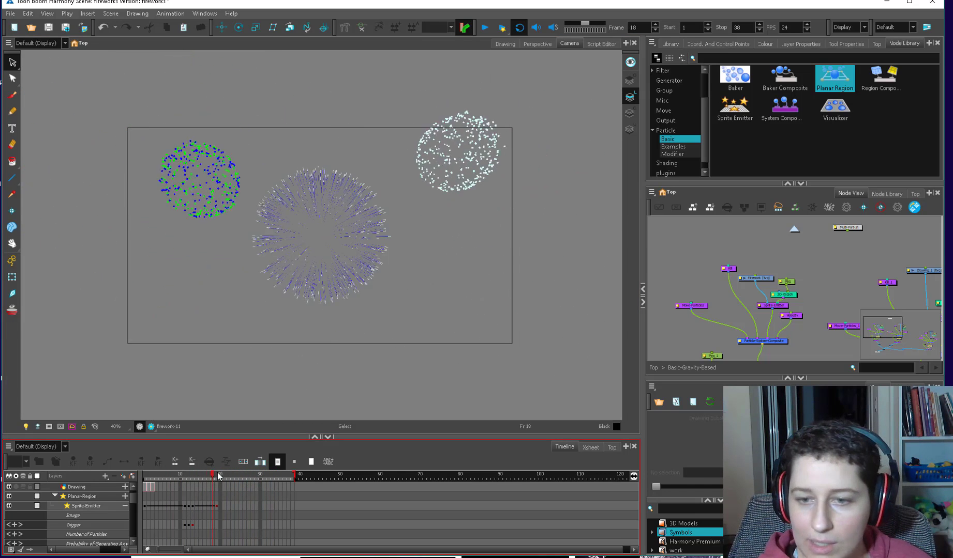
Return to the Basic-Gravity-Based_1 group with it enabled and connect its Gravity node to the Particle-System-Composite
left_click(653, 367)
left_click(729, 327)
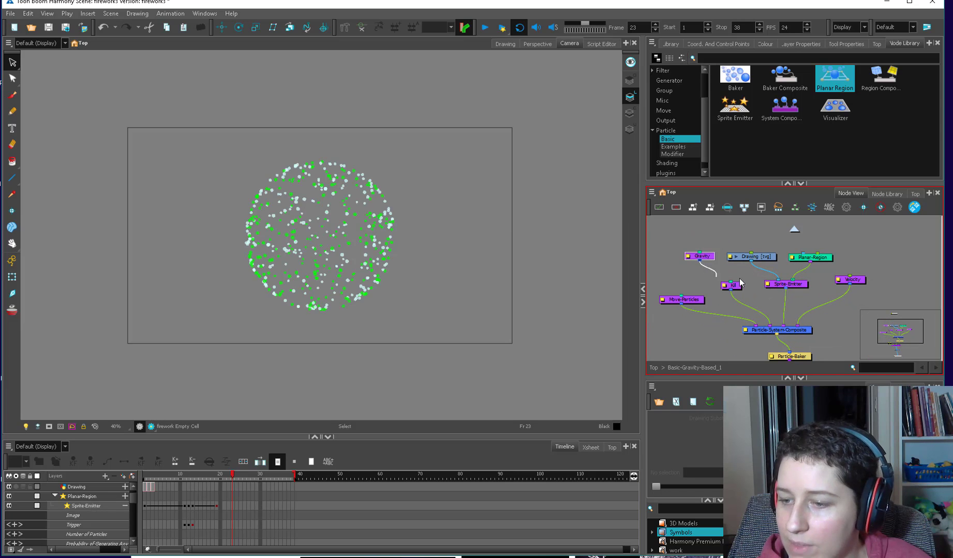
left_click(266, 486)
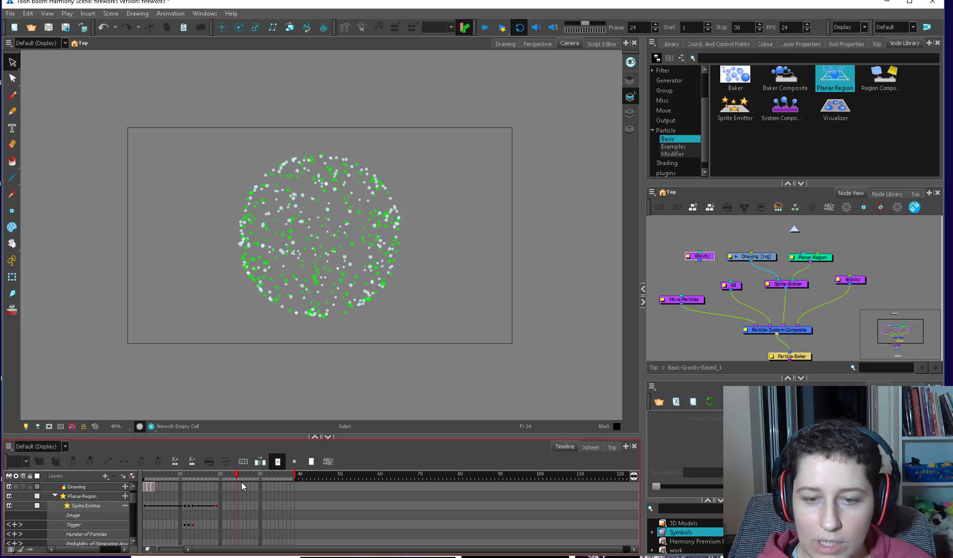
left_click(292, 180)
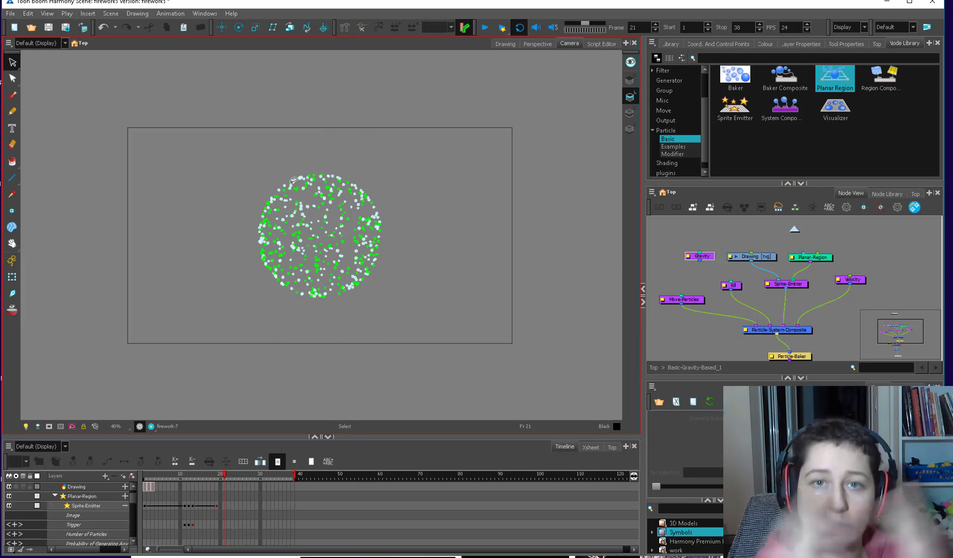
left_click_drag(699, 260, 776, 328)
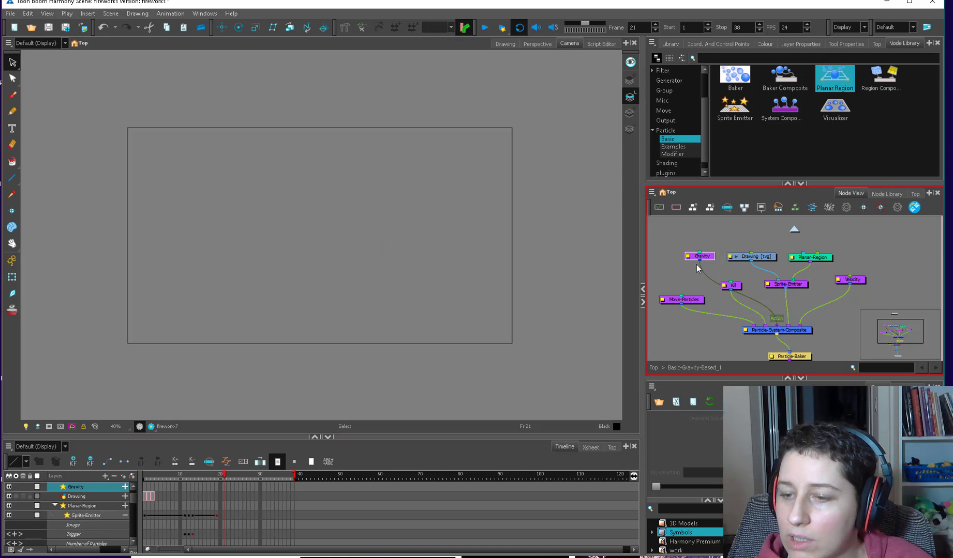
Try a Y Direction of -0.1 in the Gravity node's properties and settle on -0.05
double_click(699, 256)
left_click(682, 163)
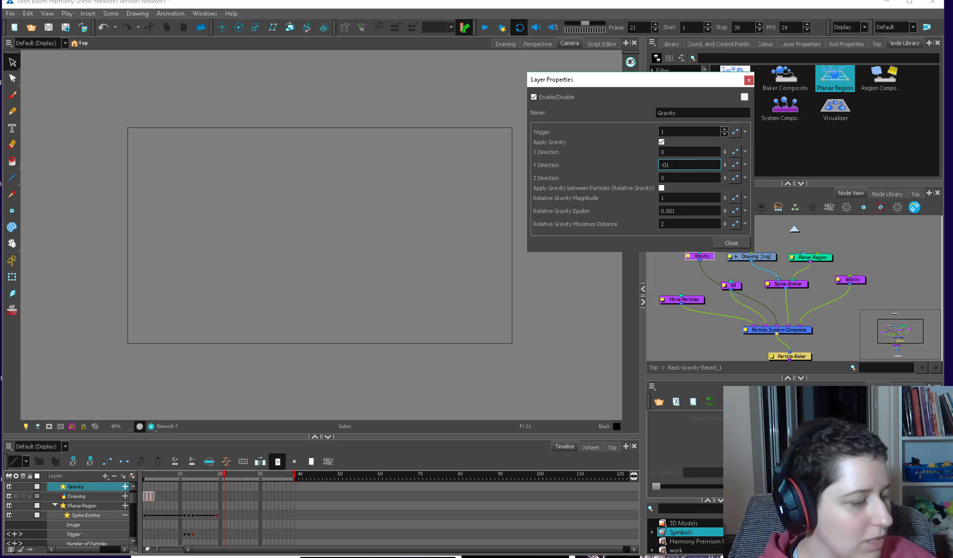
type("1")
key("Return")
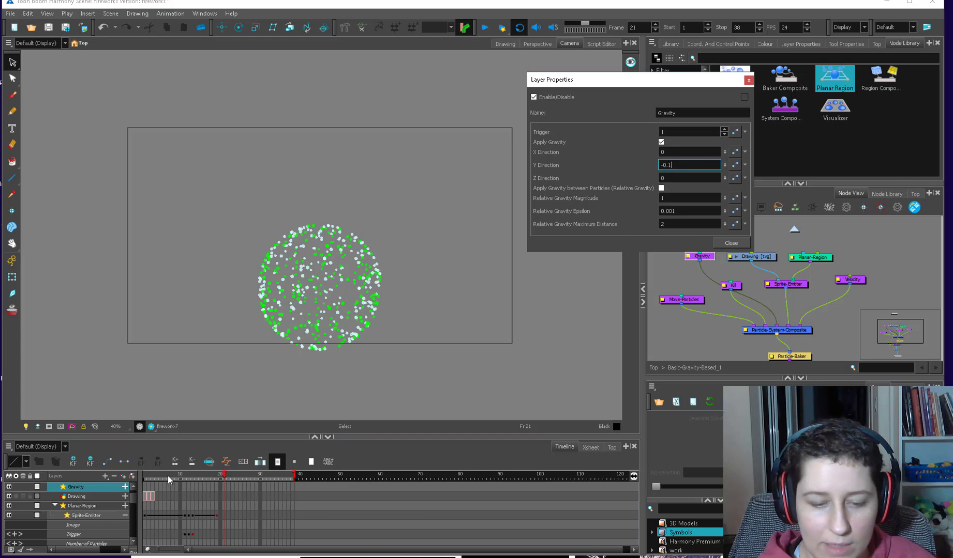
type("05")
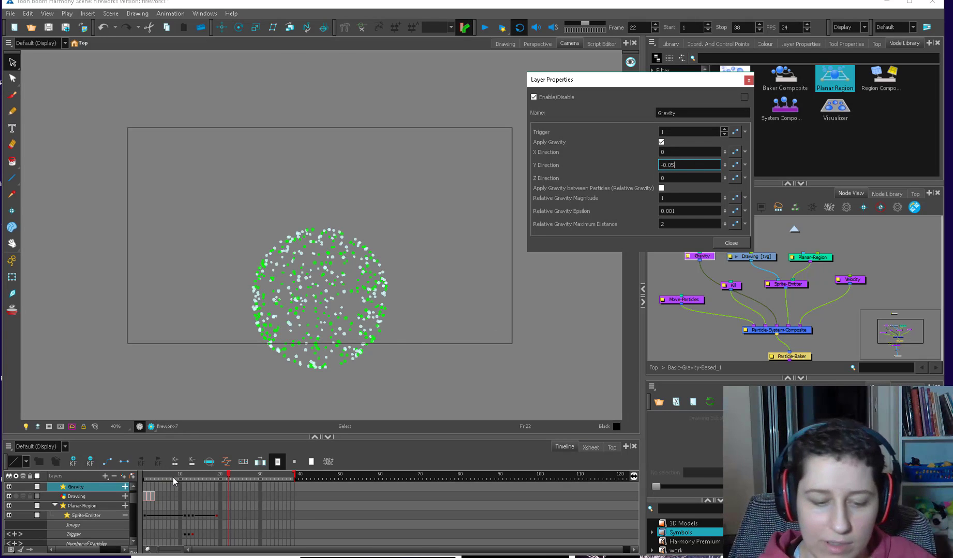
left_click(204, 480)
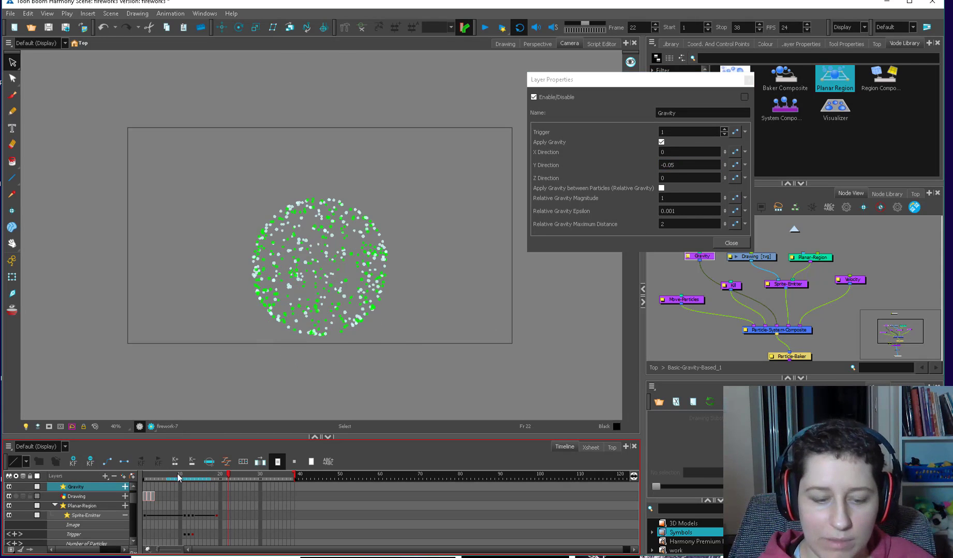
Check the gravity-driven burst along the timeline and preview it rendered at frame 25
left_click_drag(198, 493, 240, 478)
key("ctrl+z")
left_click(225, 480)
key("ctrl+shift+z")
left_click(273, 474)
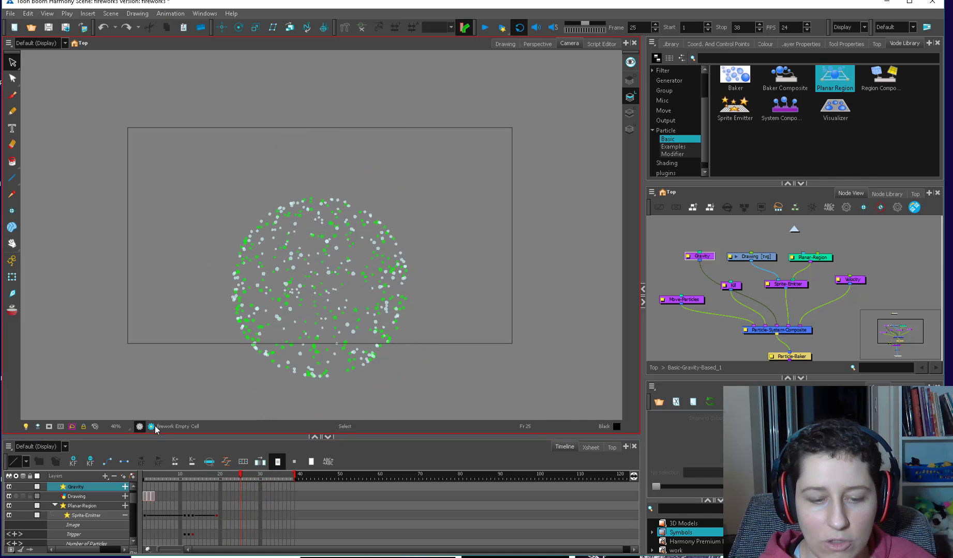
left_click(153, 427)
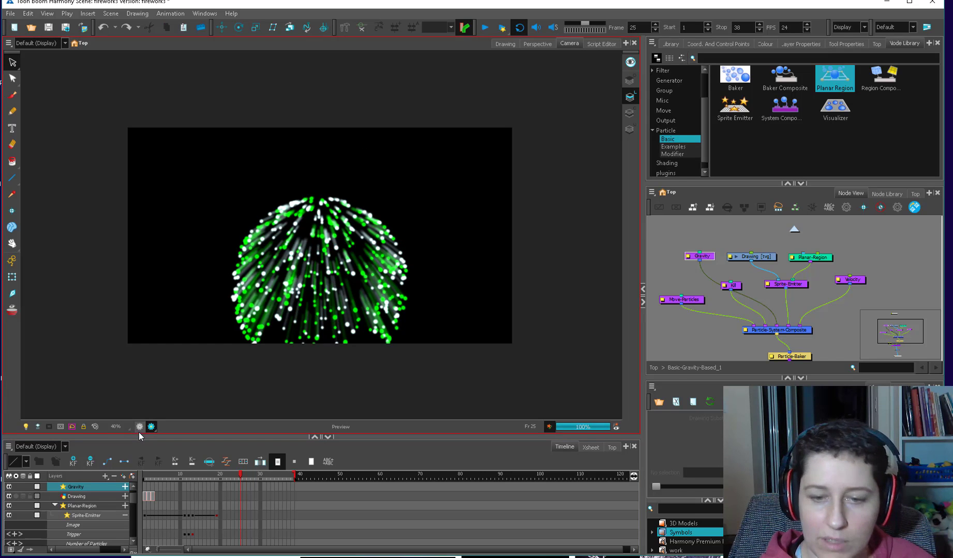
Enable the Basic-Gravity-Based group instead of Basic-Gravity-Based_1 and place its peg above the group, with the unrendered burst at frame 14
left_click(150, 427)
left_click(668, 371)
left_click(654, 368)
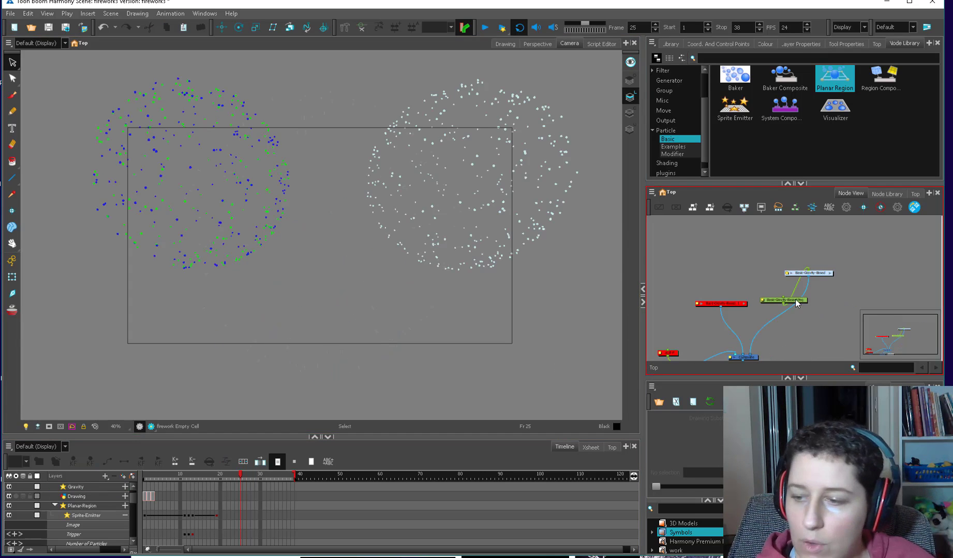
key("Return")
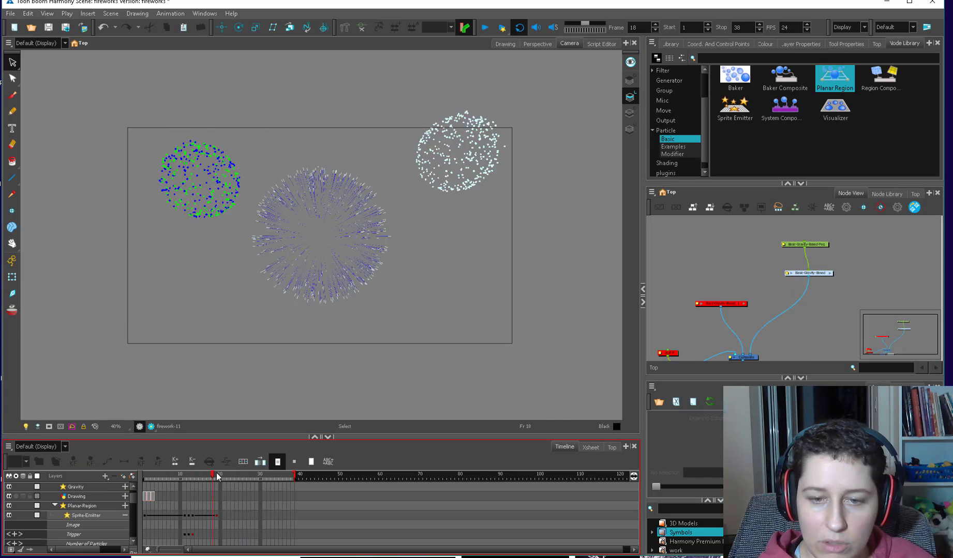
scroll(251, 376, "up", 2)
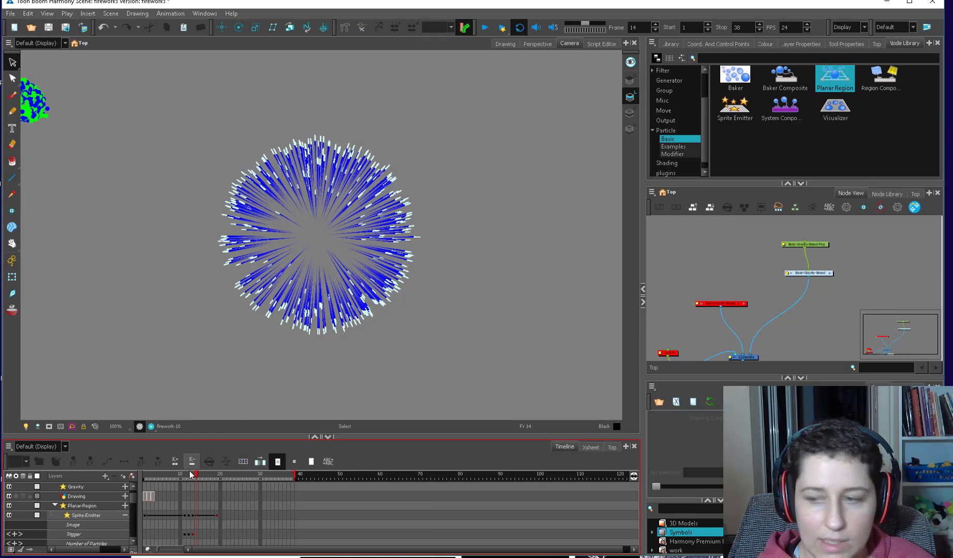
Inside the Basic-Gravity-Based group, examine how the central burst moves frame by frame between frames 10 and 21
left_click(829, 274)
left_click_drag(826, 280, 873, 293)
scroll(838, 306, "up", 1)
left_click(184, 476)
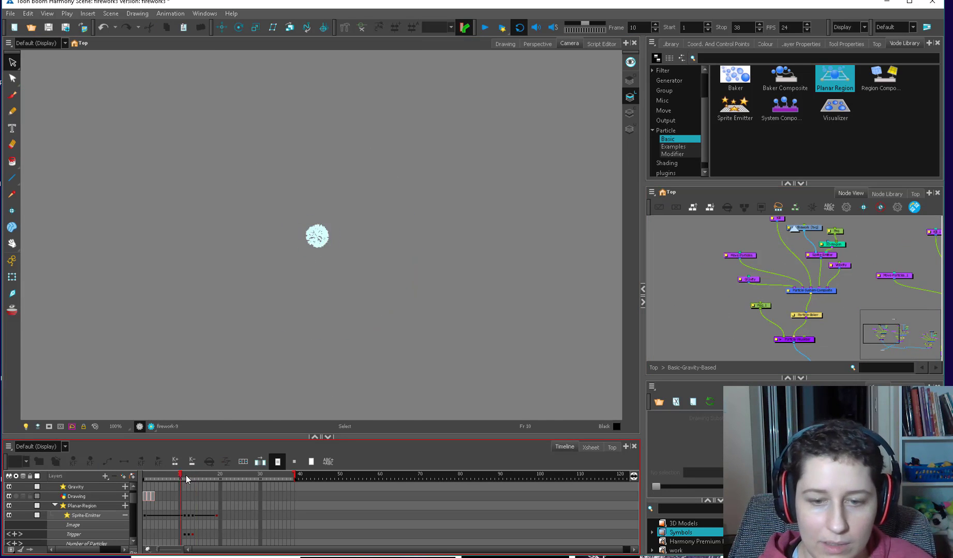
left_click_drag(188, 479, 212, 482)
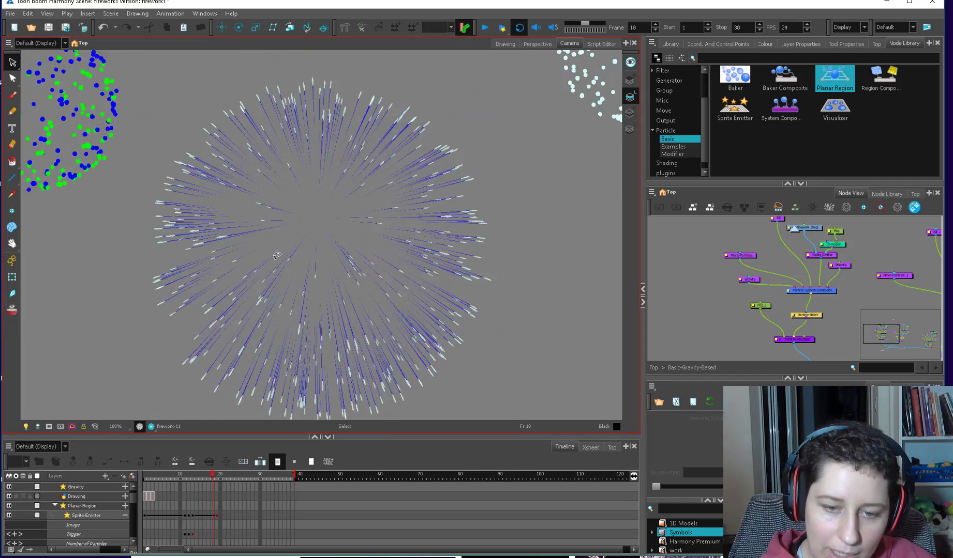
key("period")
key("period")
key("period")
key("comma")
key("comma")
key("comma")
key("comma")
key("comma")
key("comma")
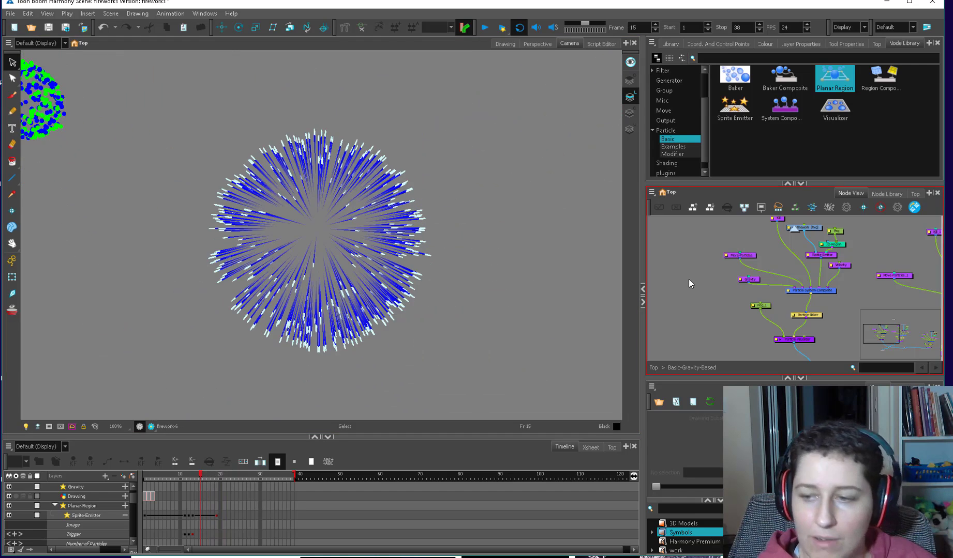
Detach the Gravity node from the Particle-System-Composite in the Basic-Gravity-Based group and render the fireworks at frame 16
left_click_drag(784, 261, 772, 280)
scroll(457, 270, "down", 3)
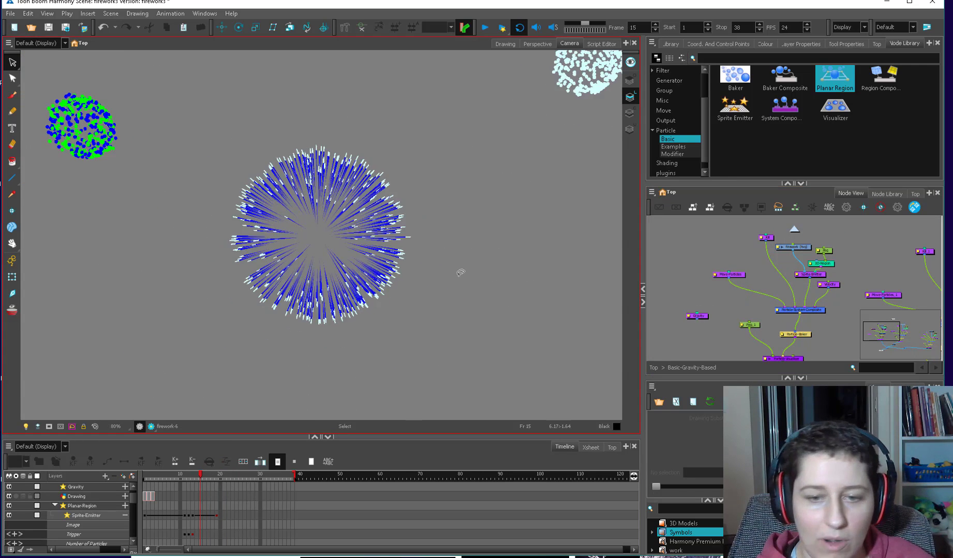
left_click_drag(181, 481, 206, 487)
left_click(151, 427)
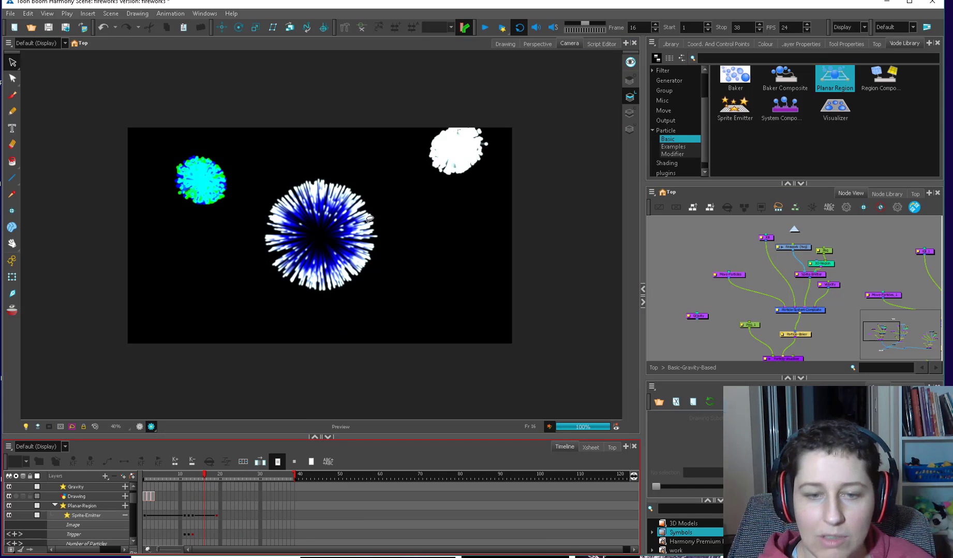
scroll(367, 221, "up", 2)
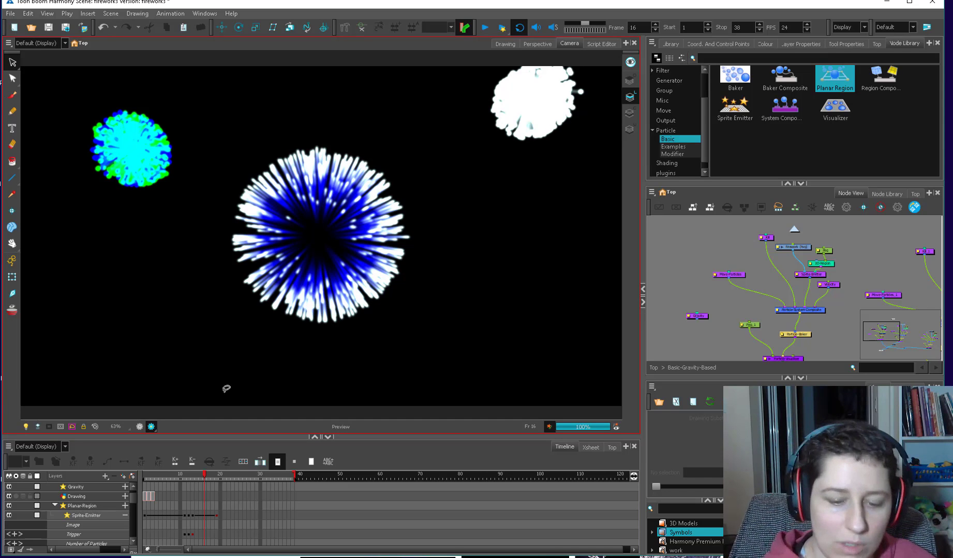
Examine the rendered central burst's trails and its middle area at frame 21
left_click(224, 476)
scroll(500, 254, "down", 1)
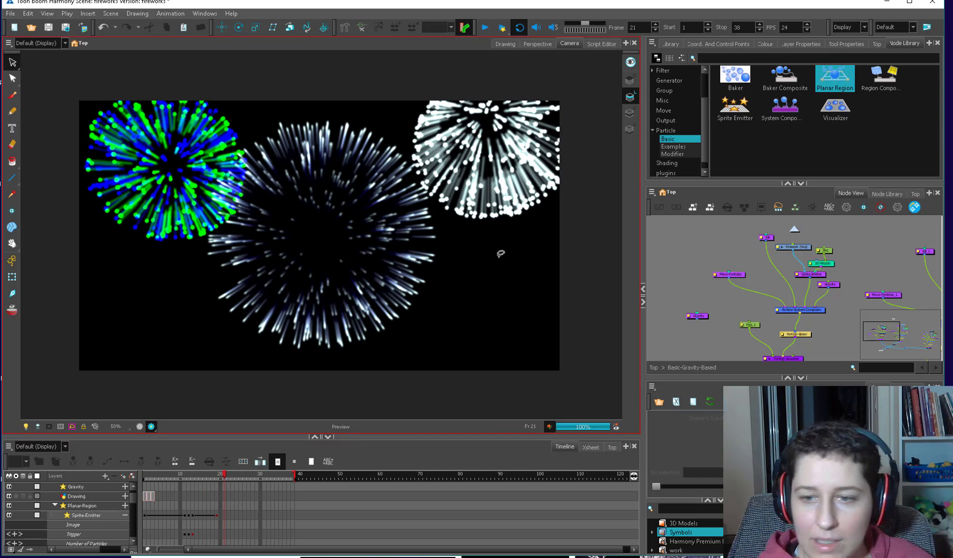
left_click_drag(482, 267, 470, 297)
scroll(346, 284, "up", 1)
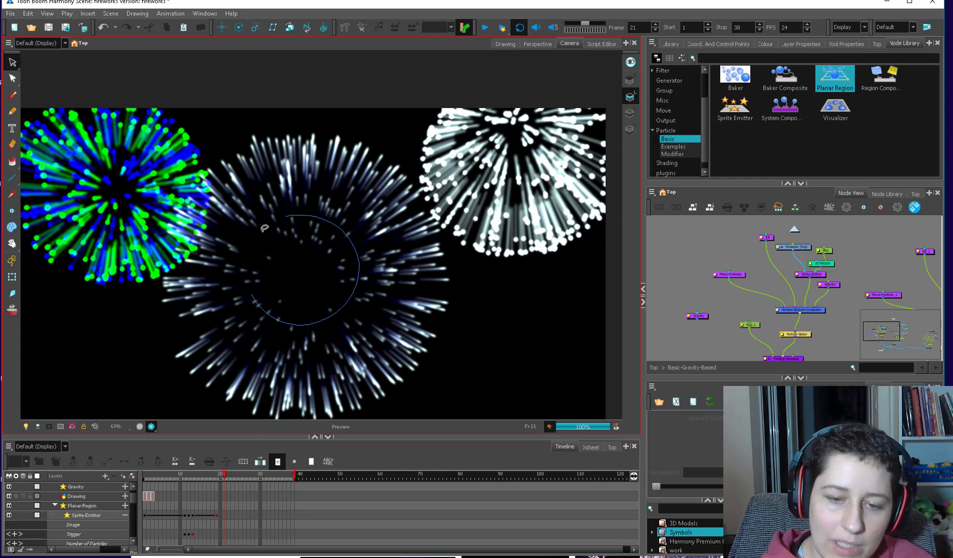
left_click_drag(326, 310, 362, 333)
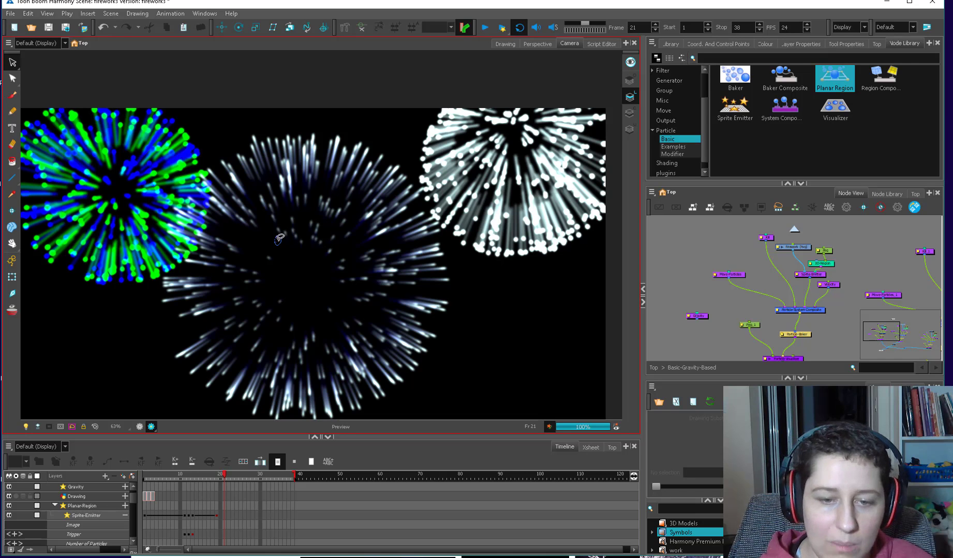
Examine the firework drawing's tapered blue trail and pale tip in the Drawing view across frames 8 to 11
left_click(505, 44)
scroll(219, 276, "down", 2)
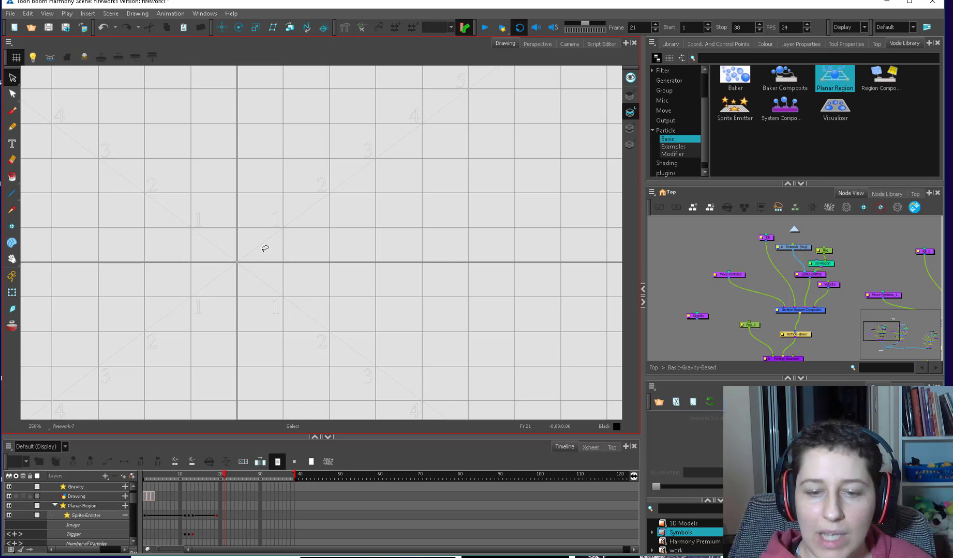
left_click(180, 480)
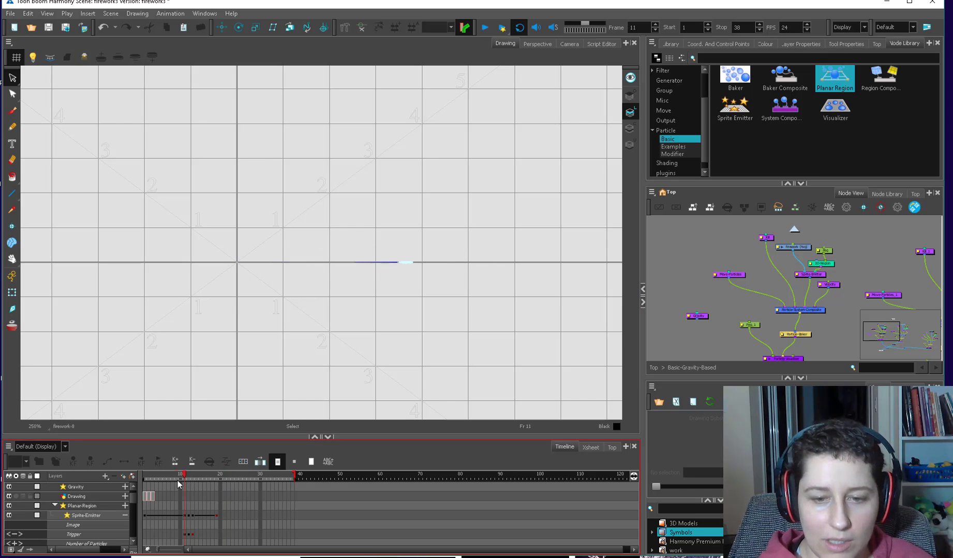
scroll(370, 270, "up", 3)
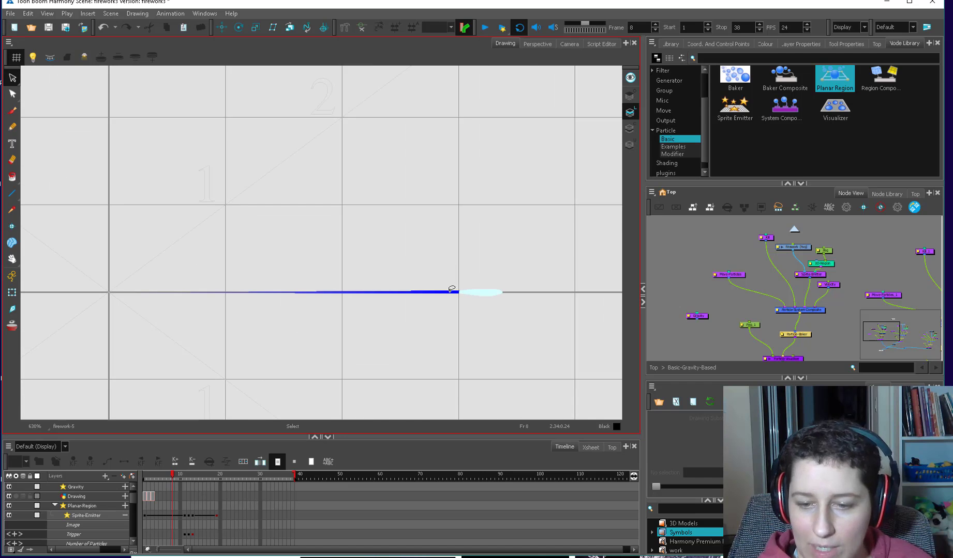
key("period")
key("period")
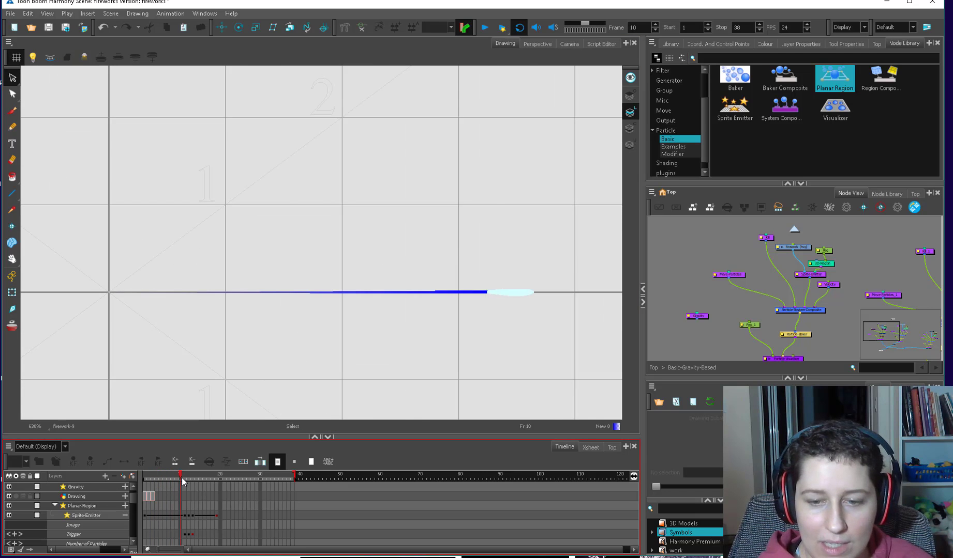
scroll(248, 341, "down", 2)
scroll(247, 341, "down", 2)
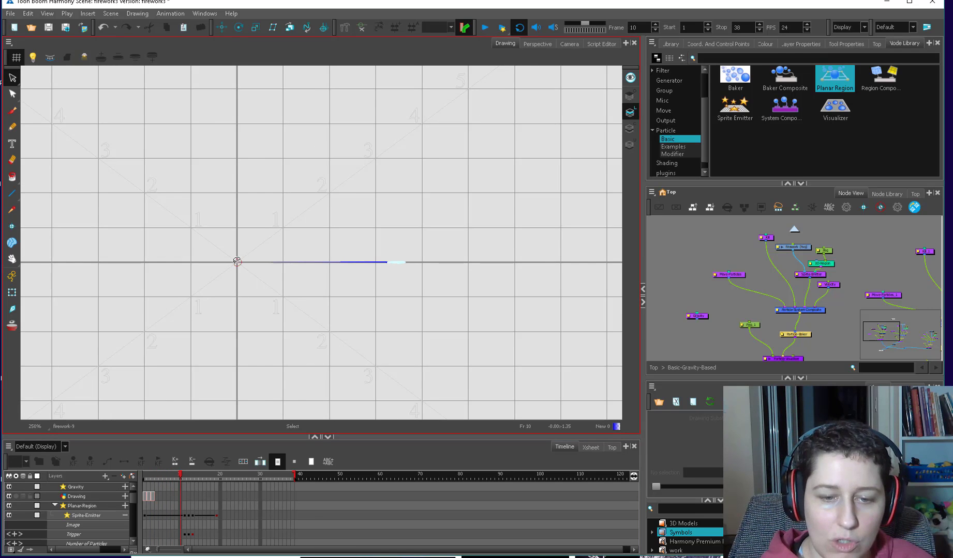
left_click(237, 261)
Return to the Camera view and examine how the unrendered bursts spread and fade between frames 13 and 31
key("ctrl+Tab")
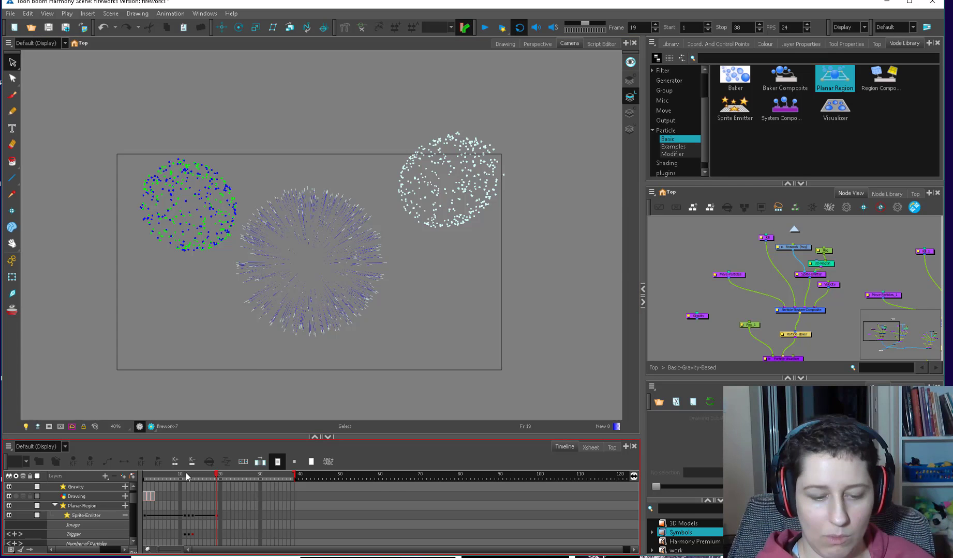
left_click(225, 479)
left_click_drag(225, 478, 258, 478)
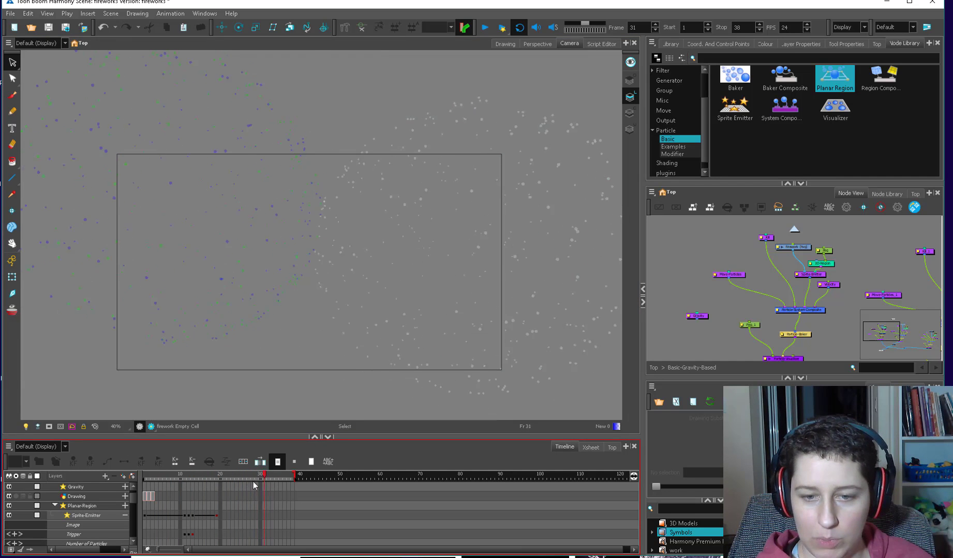
left_click(192, 486)
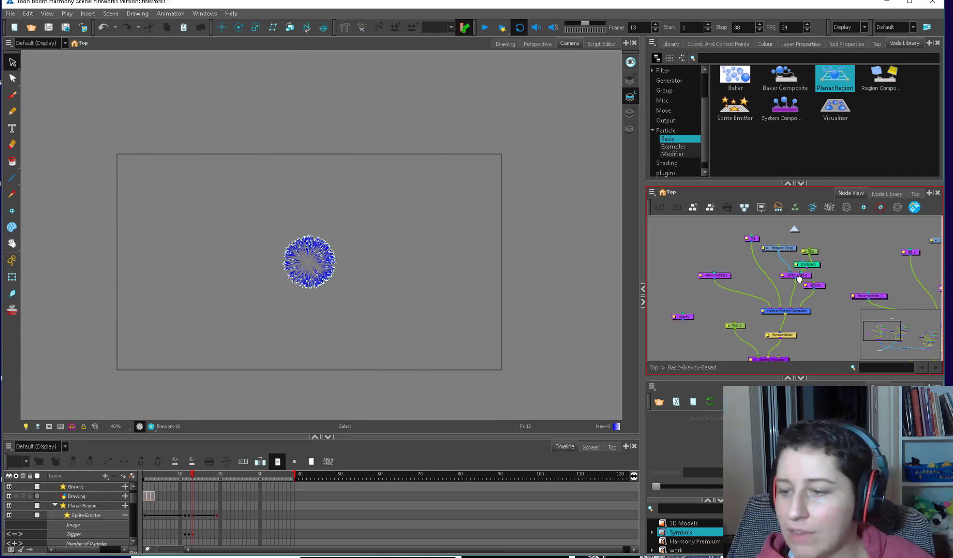
Expand the Sprite-Emitter's parameters in the timeline and examine its Trigger keyframes and the burst from frame 9 to 14
scroll(198, 487, "down", 1)
left_click(199, 490)
left_click_drag(177, 488, 207, 489)
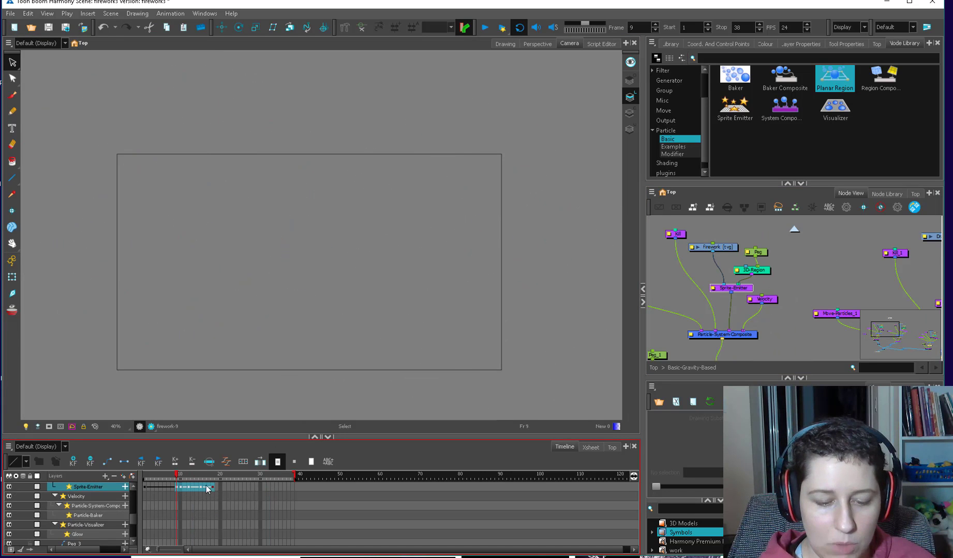
left_click(125, 486)
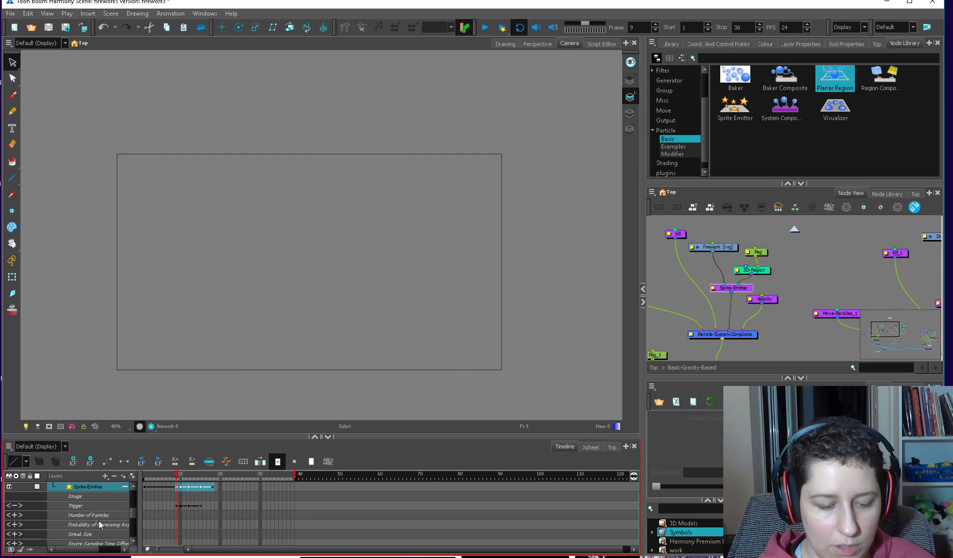
left_click(177, 506)
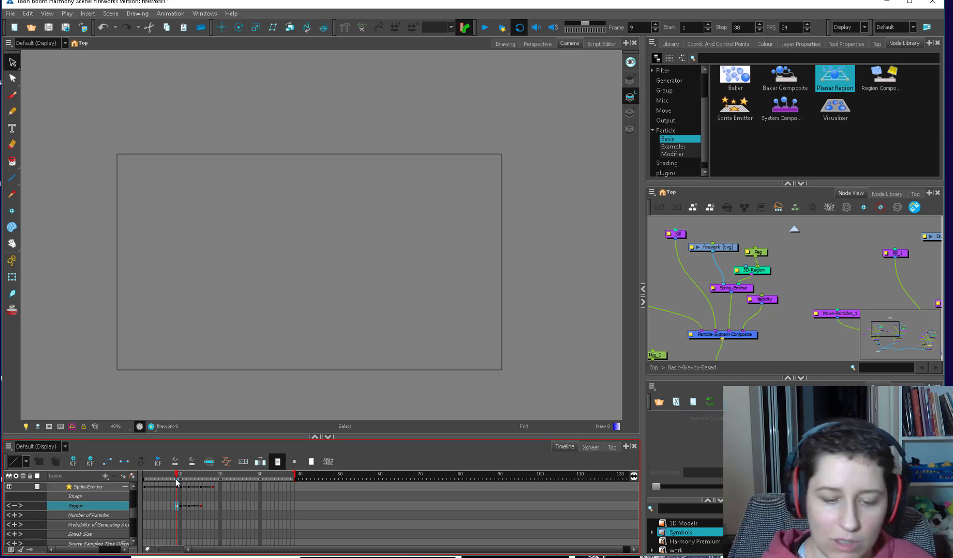
left_click_drag(176, 481, 196, 481)
Move the firework drawing node closer to the Sprite-Emitter and set the emitter's Rendering Strategy to Use Age
left_click(715, 247)
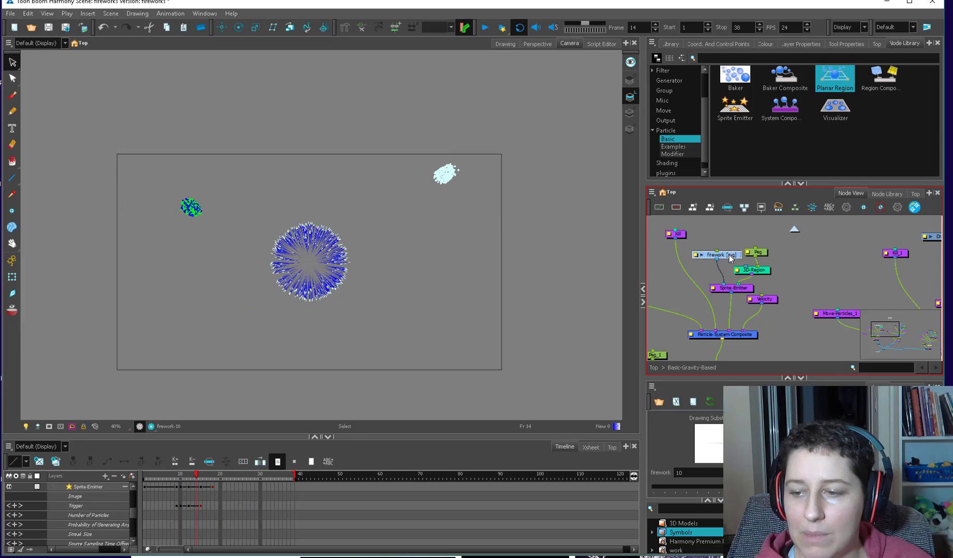
scroll(714, 250, "up", 1)
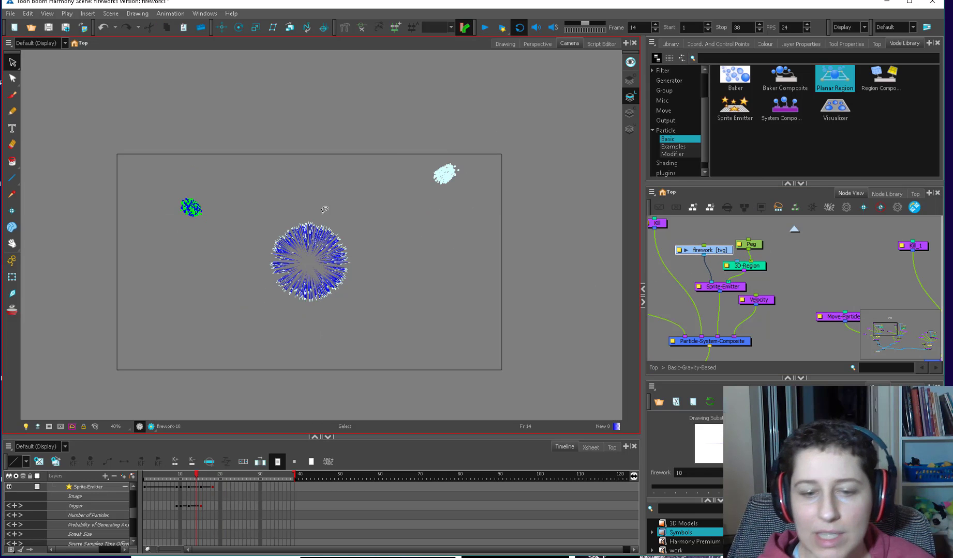
scroll(317, 234, "up", 2)
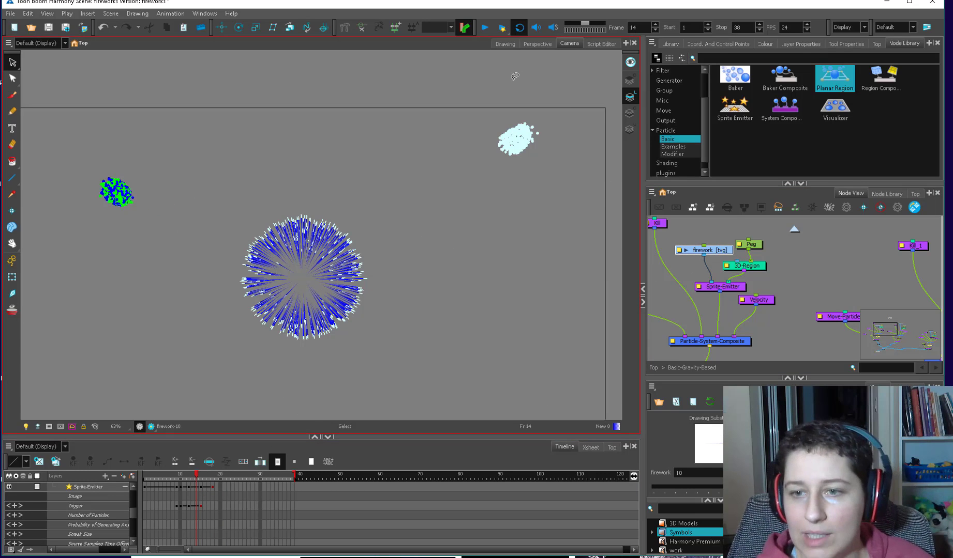
double_click(700, 288)
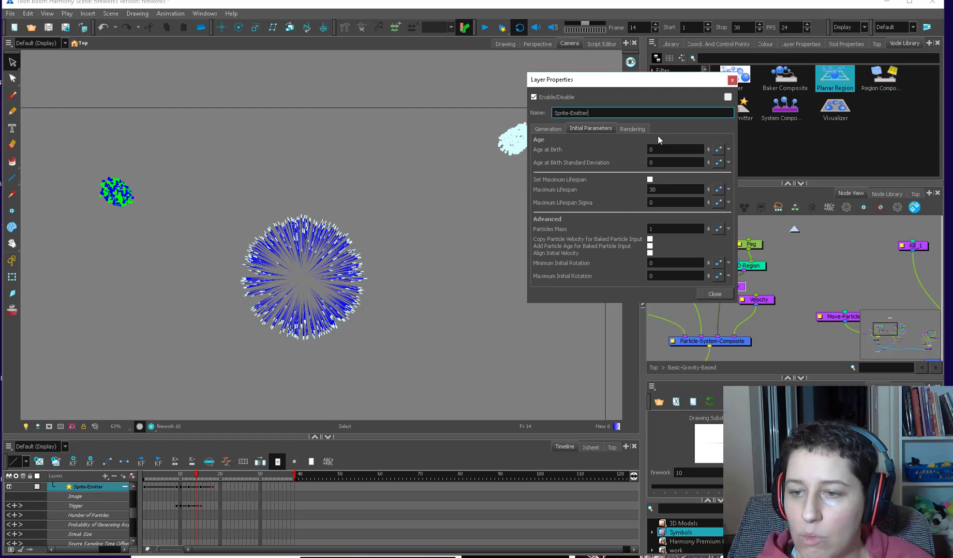
left_click(632, 129)
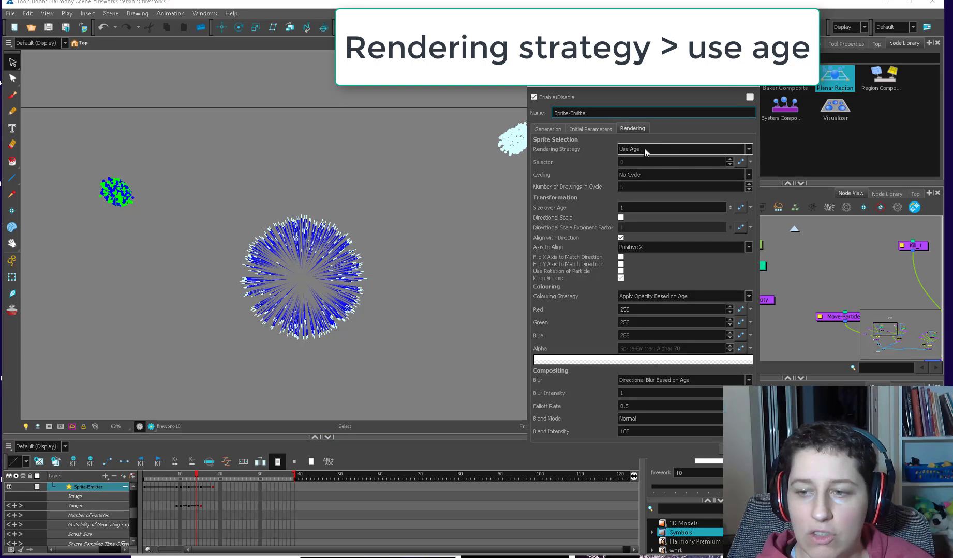
left_click(644, 149)
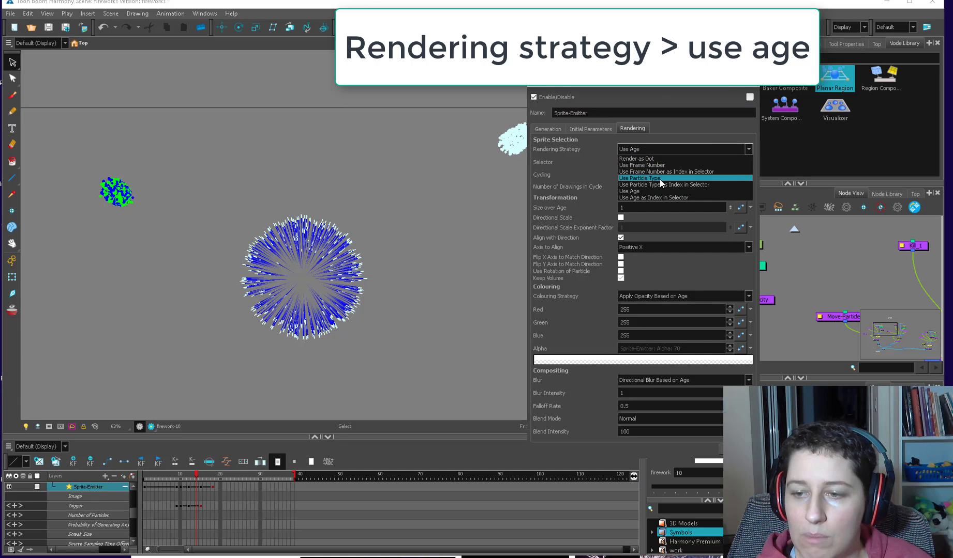
left_click(643, 191)
left_click(755, 86)
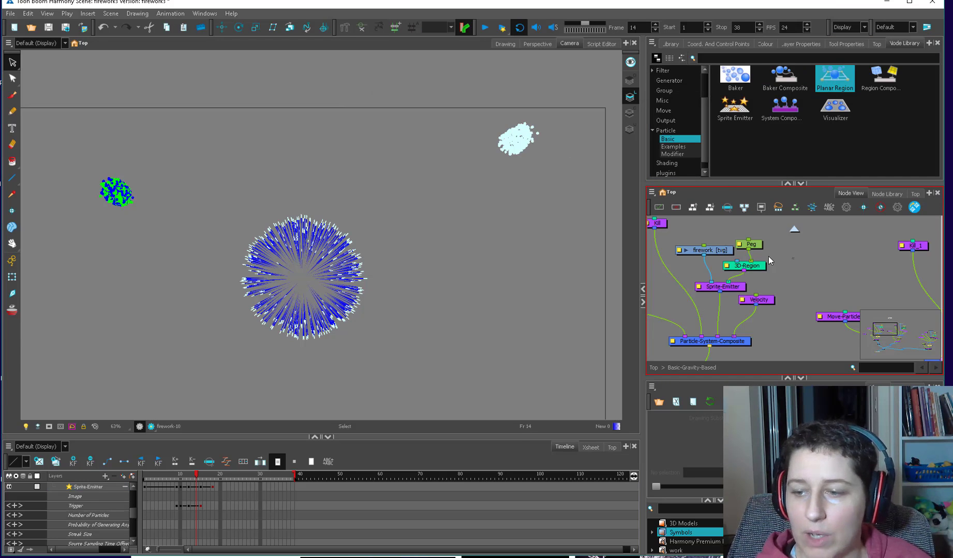
Play back the unrendered fireworks animation with the whole camera frame in view, and start a rendered preview of the scene
scroll(755, 271, "down", 2)
left_click(734, 289)
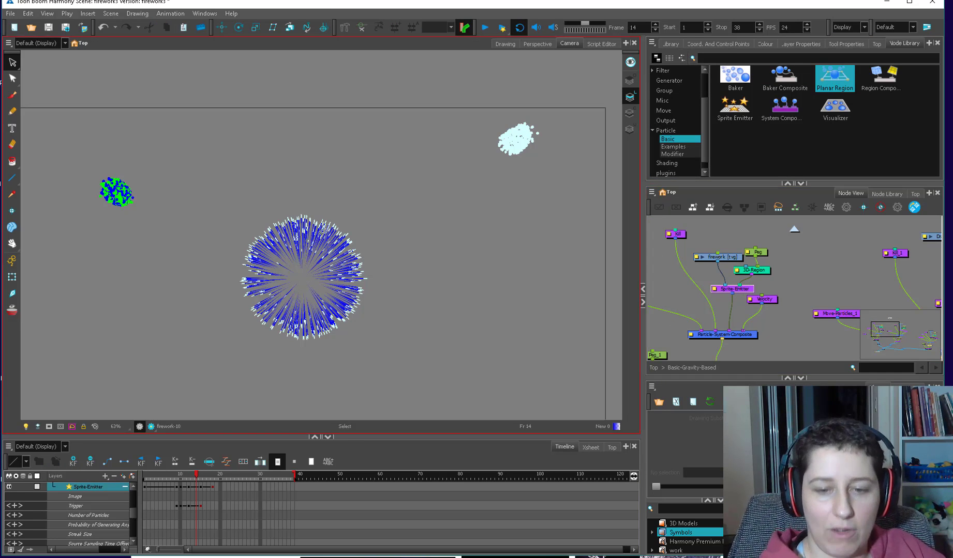
left_click(231, 487)
key("Return")
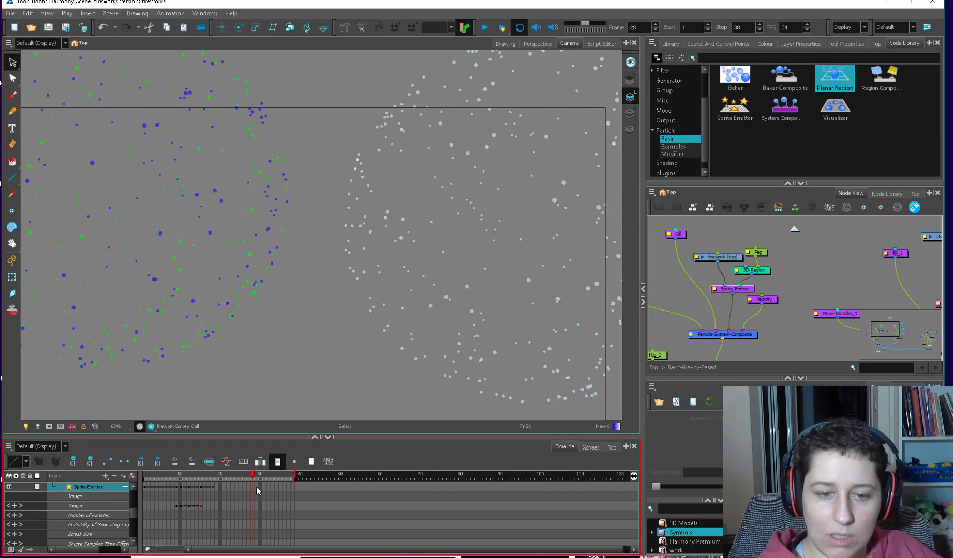
key("1")
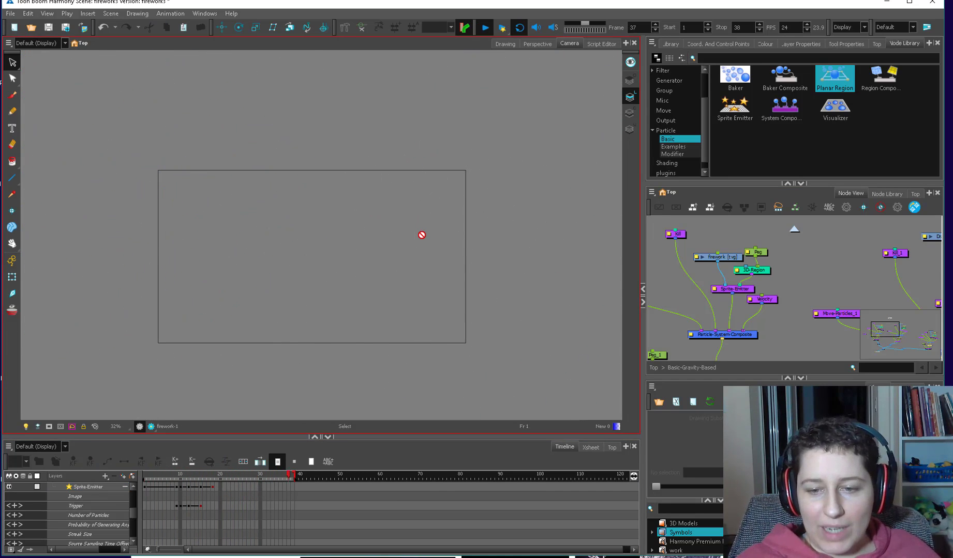
left_click(500, 29)
left_click(490, 311)
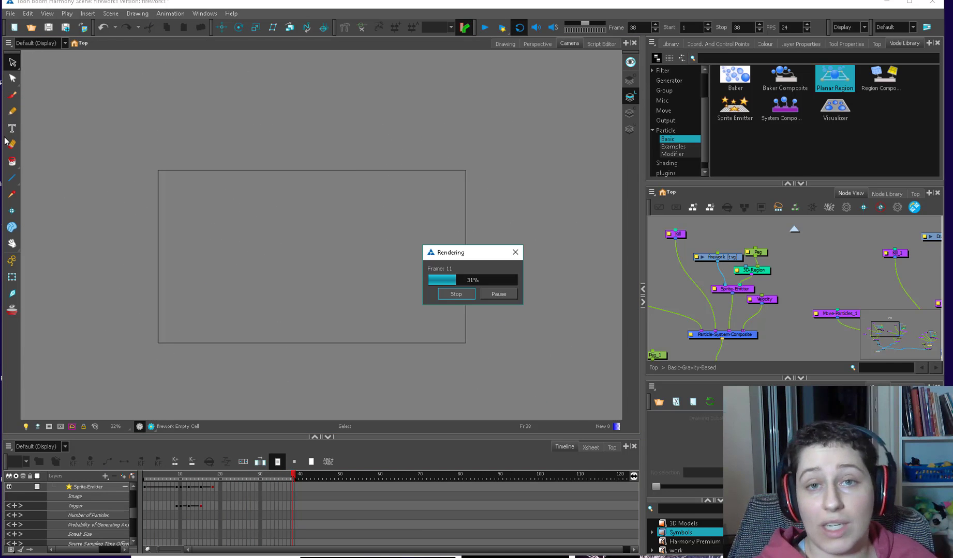